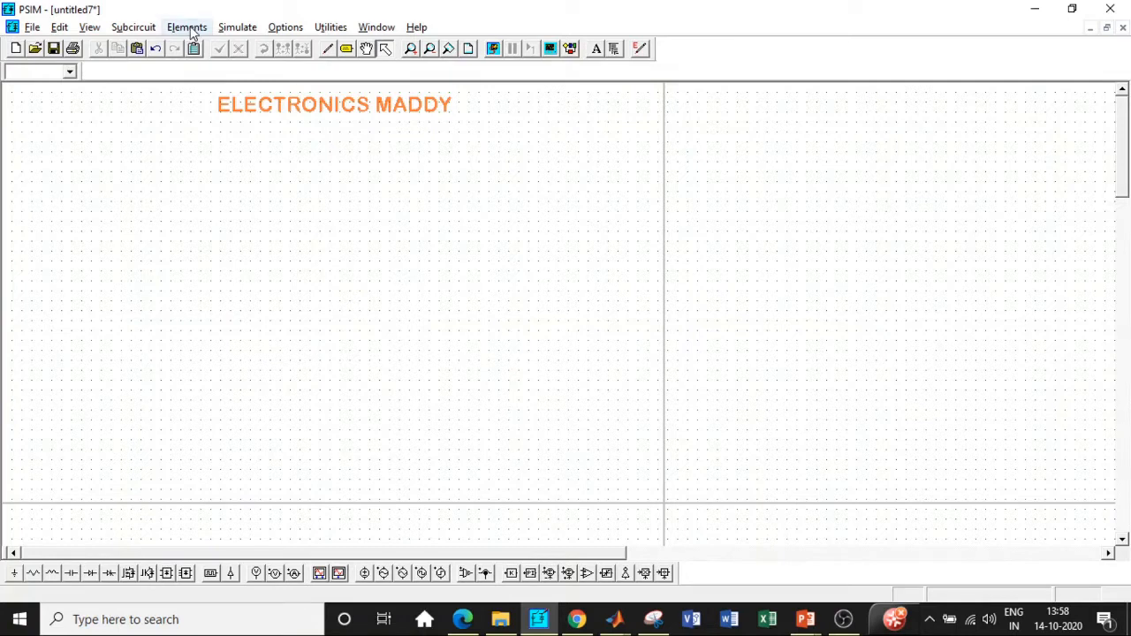
Place a 3-ph Sine voltage source in the upper-left area of the schematic
click(193, 32)
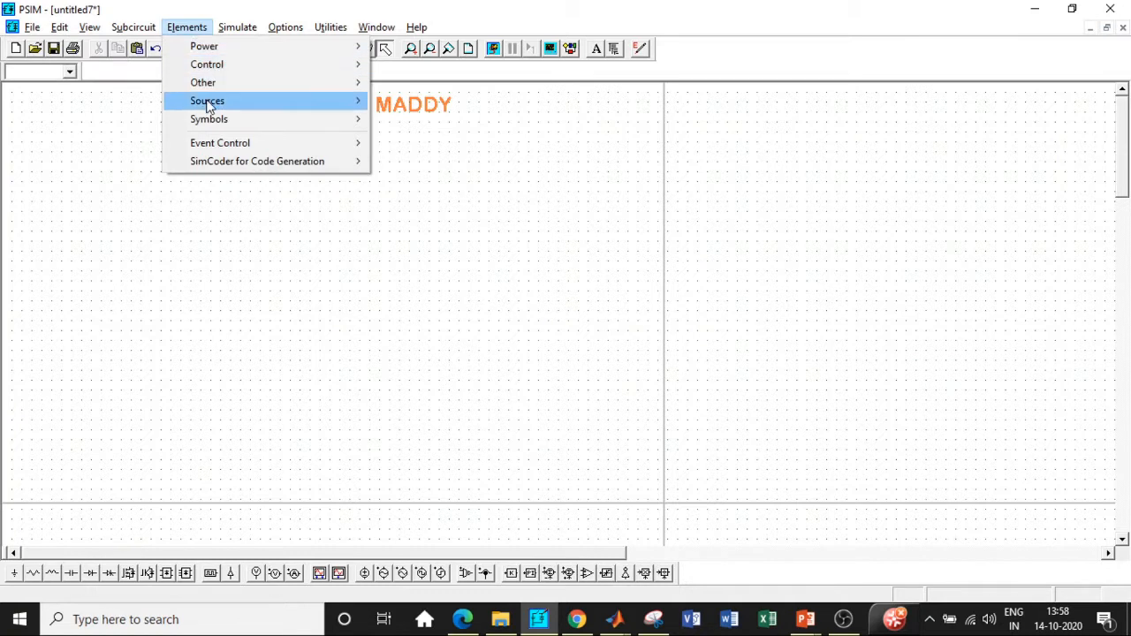
mouse_move(205, 105)
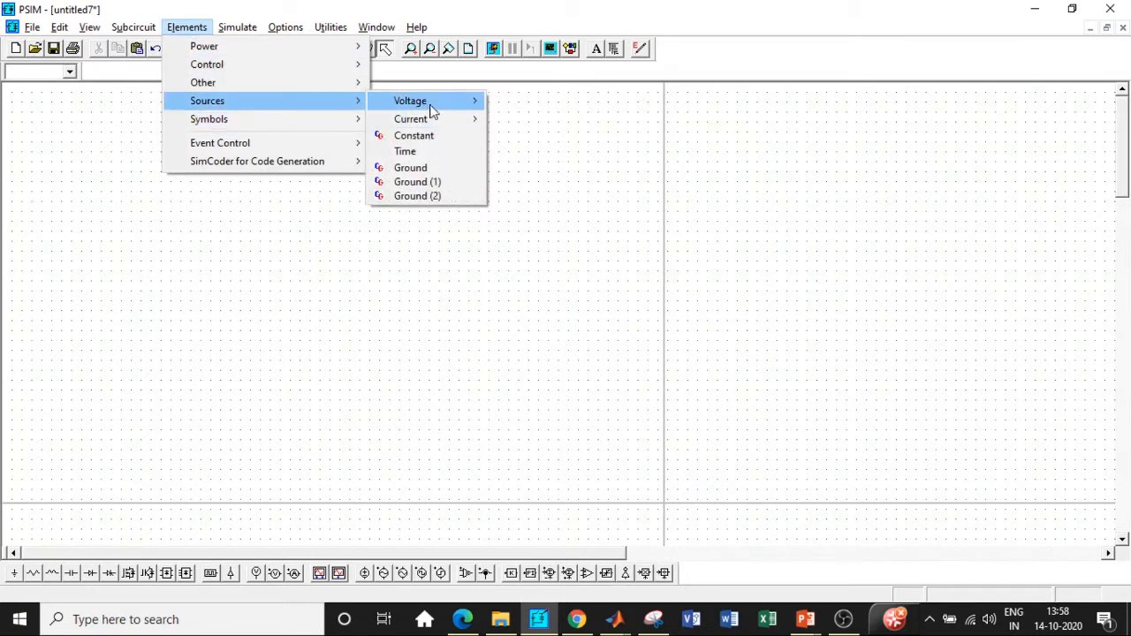
mouse_move(430, 106)
click(548, 148)
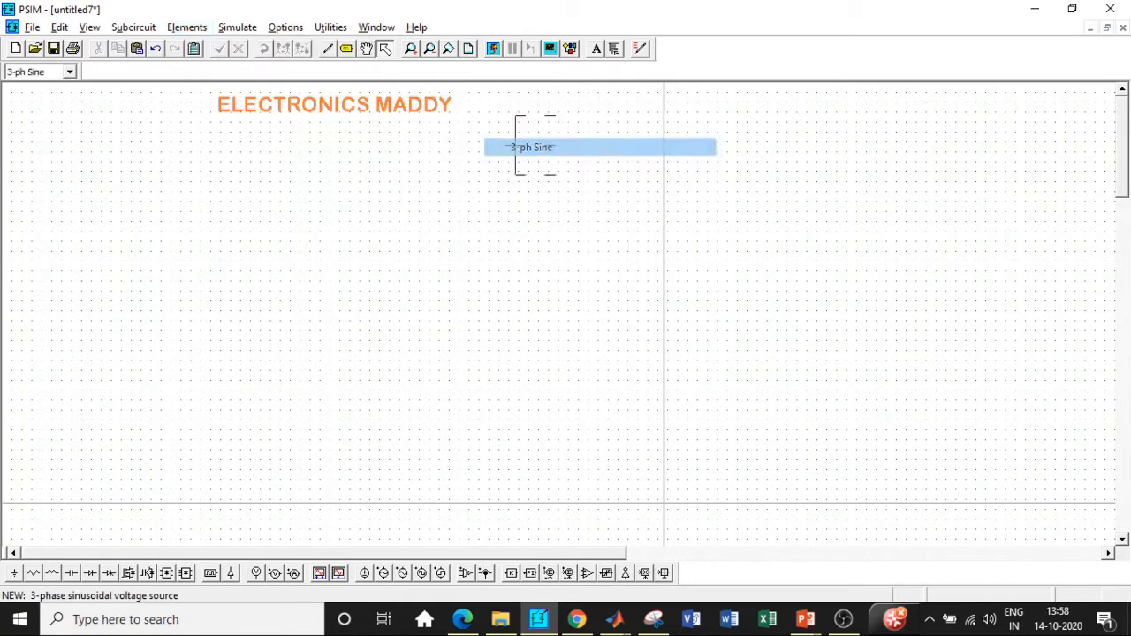
click(146, 240)
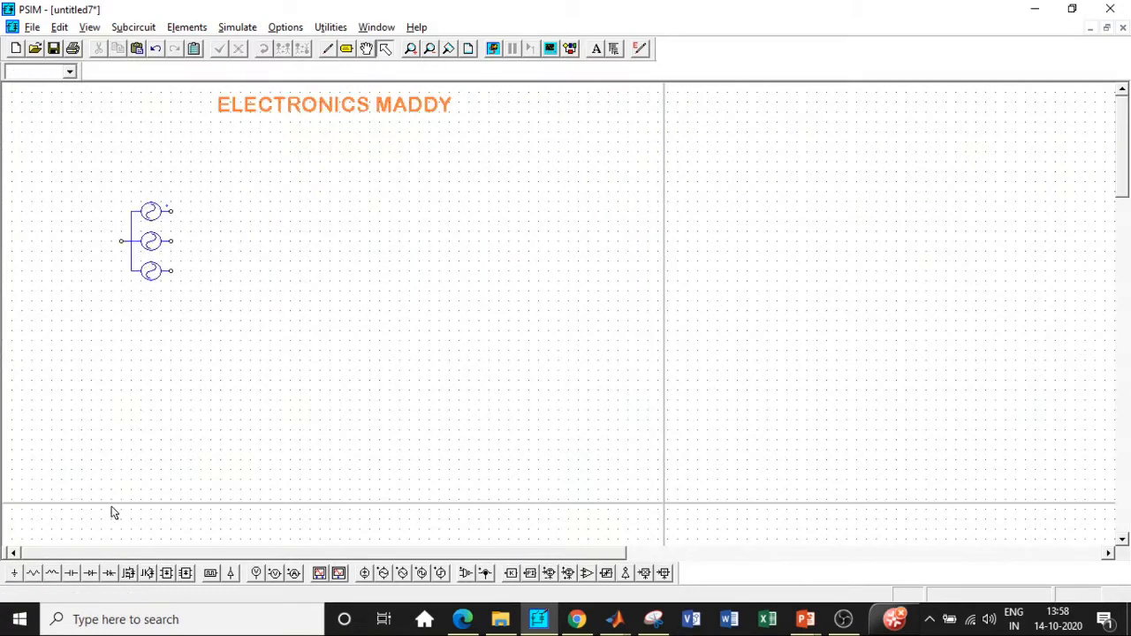
Place a ground below and to the left of the three-phase source and wire it to the source's neutral terminal
click(16, 574)
click(78, 267)
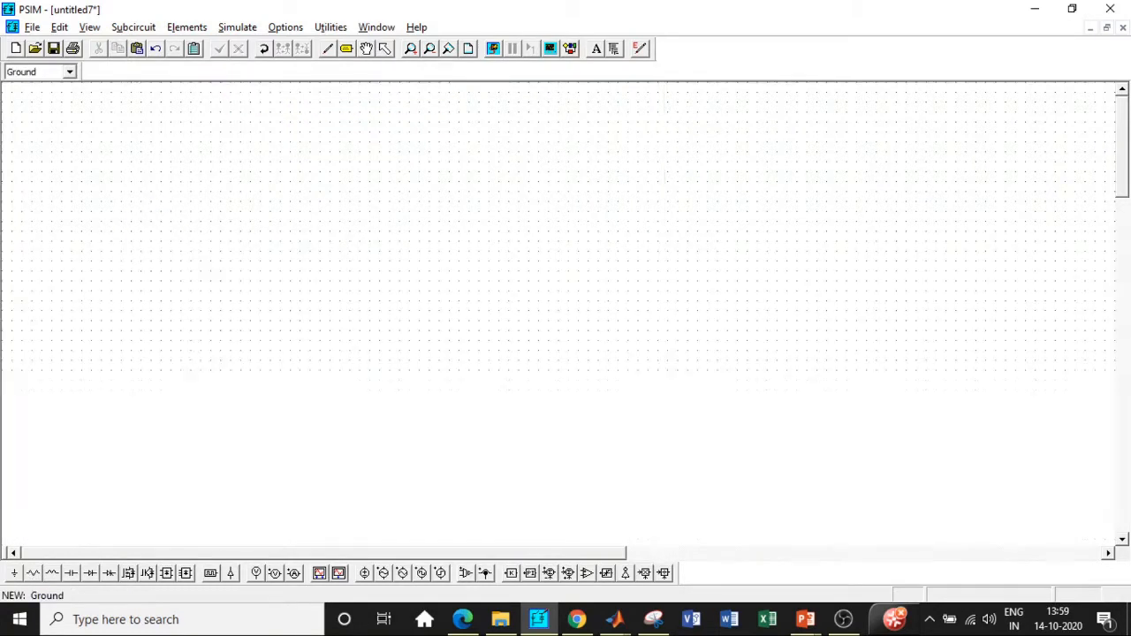
click(328, 48)
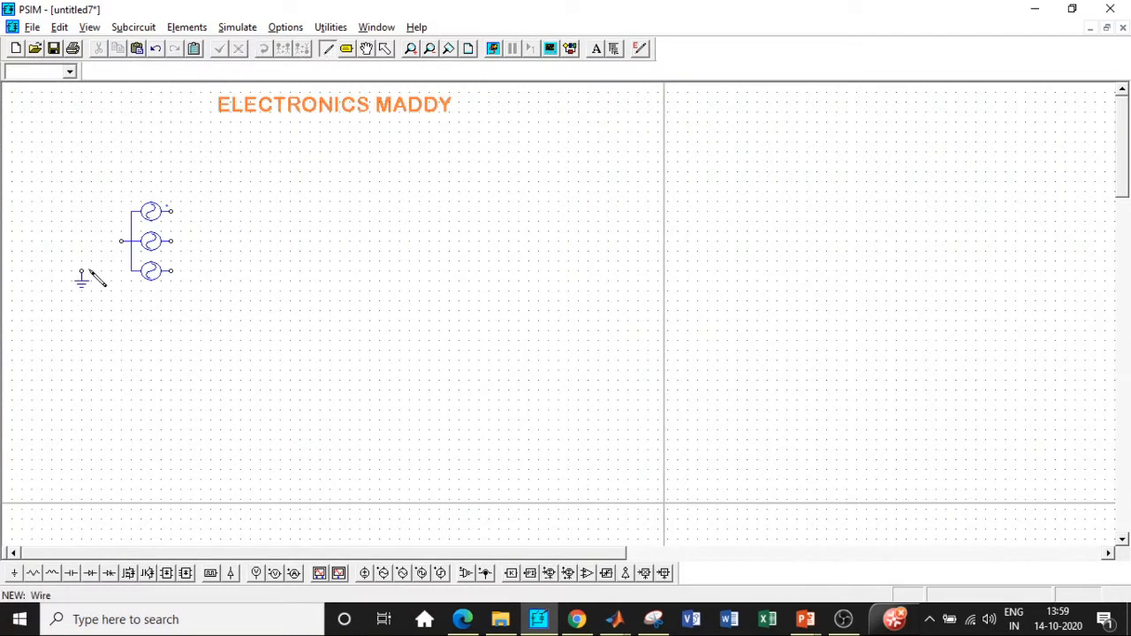
mouse_move(82, 271)
mouse_down()
mouse_move(91, 254)
mouse_move(131, 241)
mouse_up()
key(Escape)
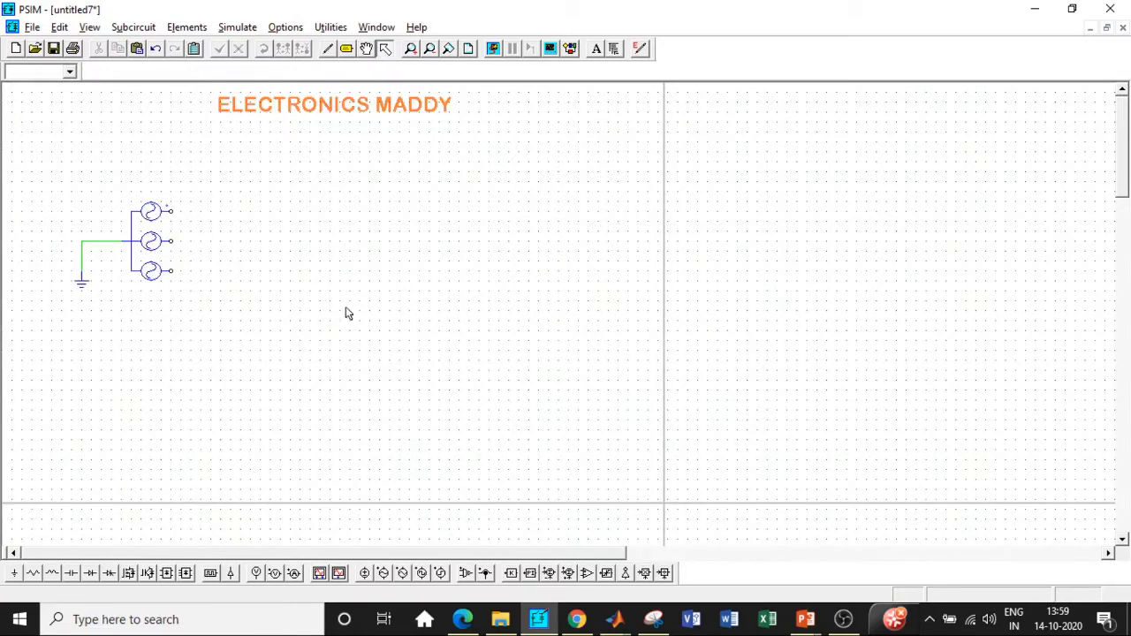
Place a 3-ph Thyristor Bridge to the right of the three-phase source
click(202, 28)
mouse_move(296, 45)
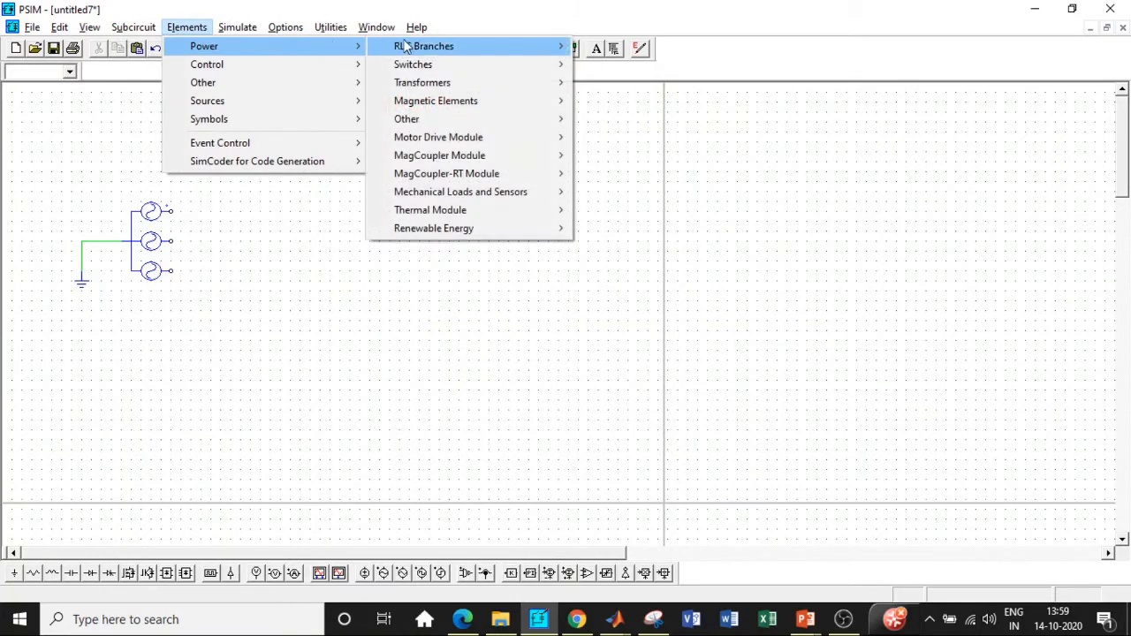
mouse_move(405, 48)
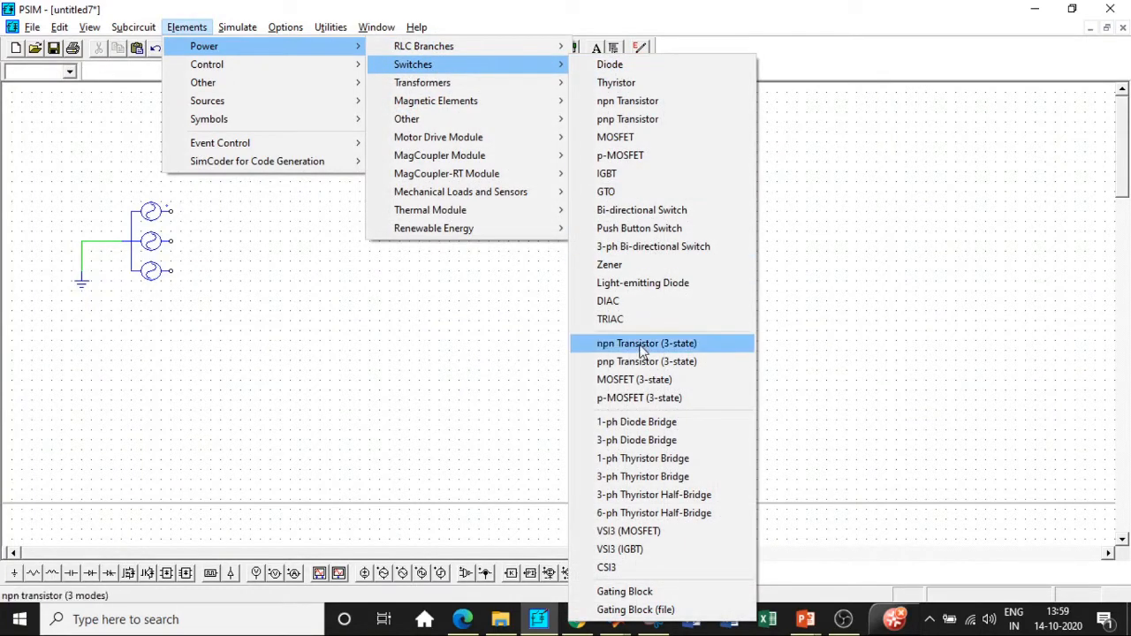
click(661, 476)
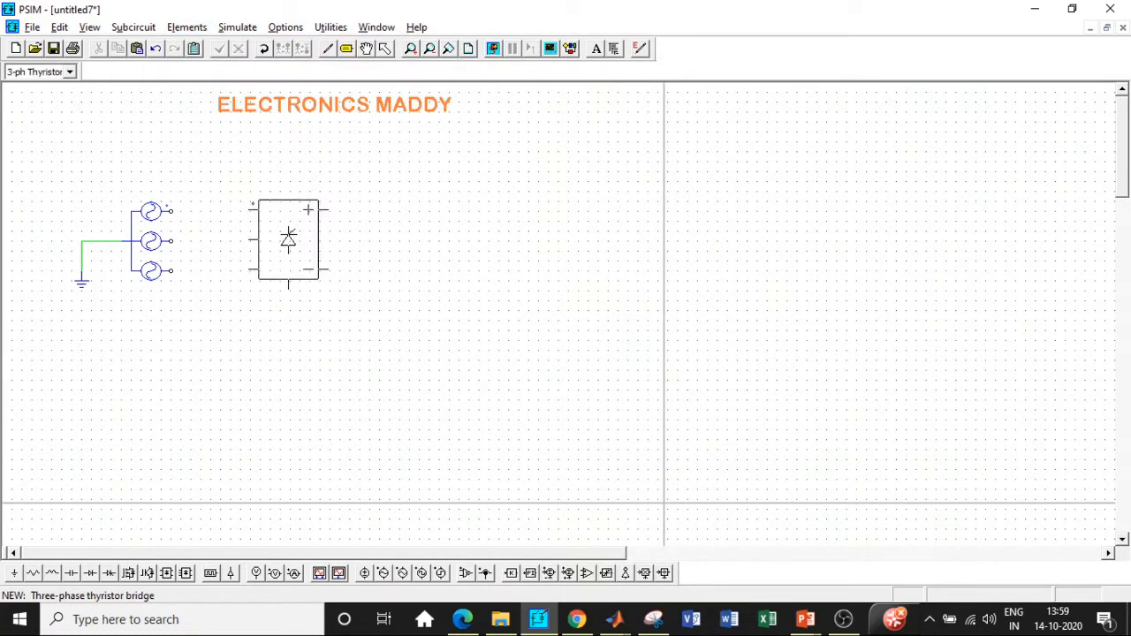
click(290, 241)
key(Escape)
Wire the three phase outputs of the source to the three inputs of the thyristor bridge
click(327, 48)
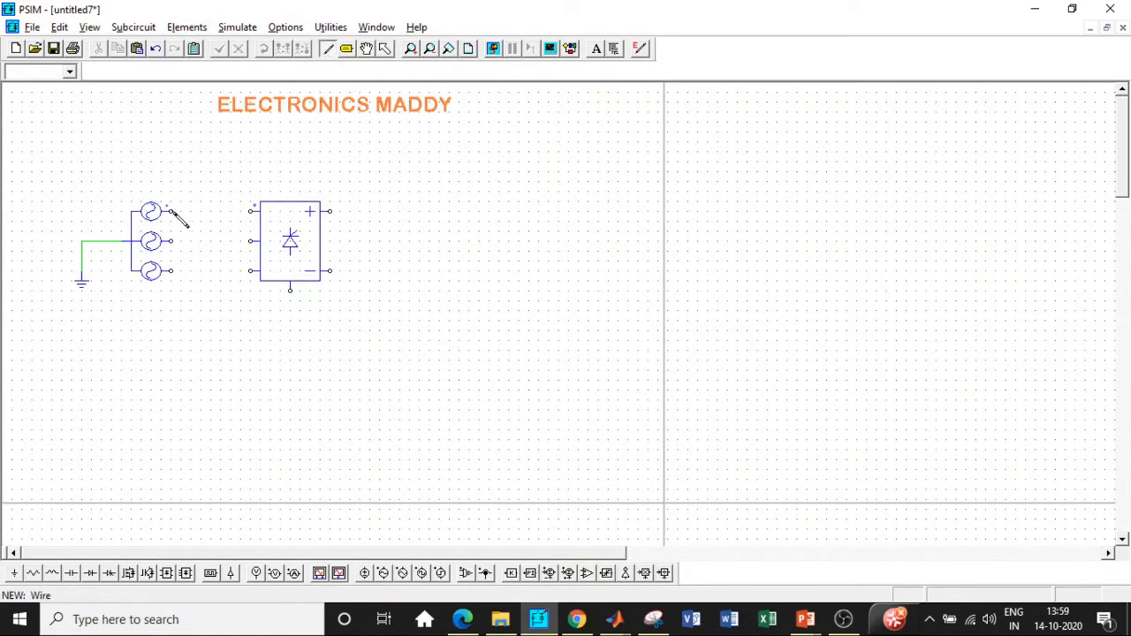
drag(171, 210, 251, 212)
drag(172, 241, 260, 241)
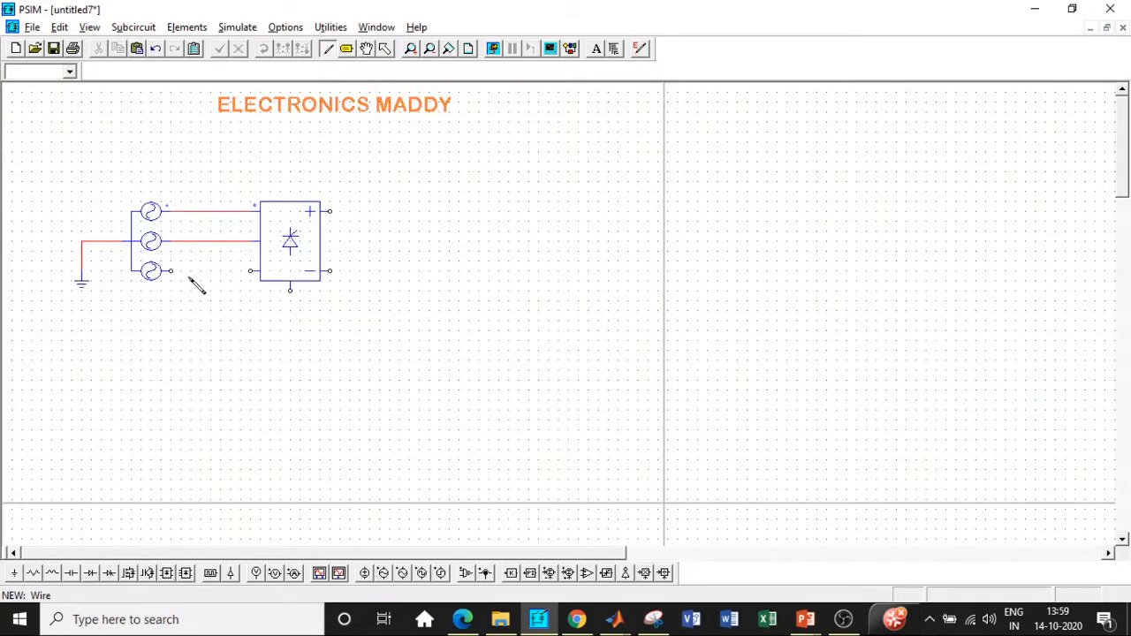
drag(171, 270, 260, 272)
key(Escape)
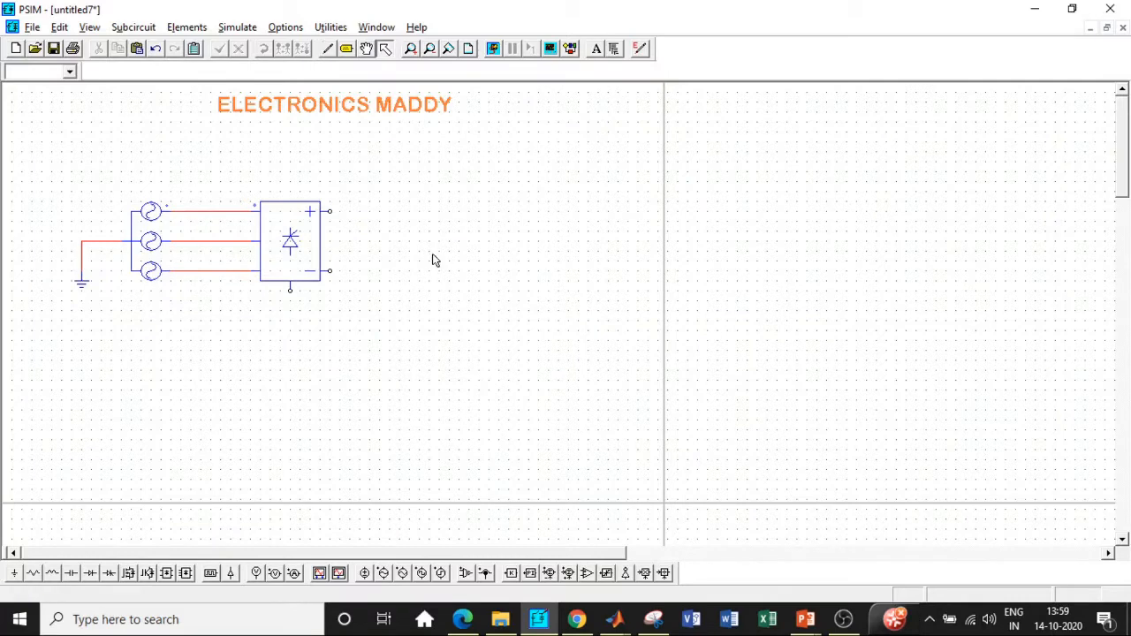
Place a horizontal inductor to the right of the bridge, level with its positive output
click(53, 574)
click(433, 209)
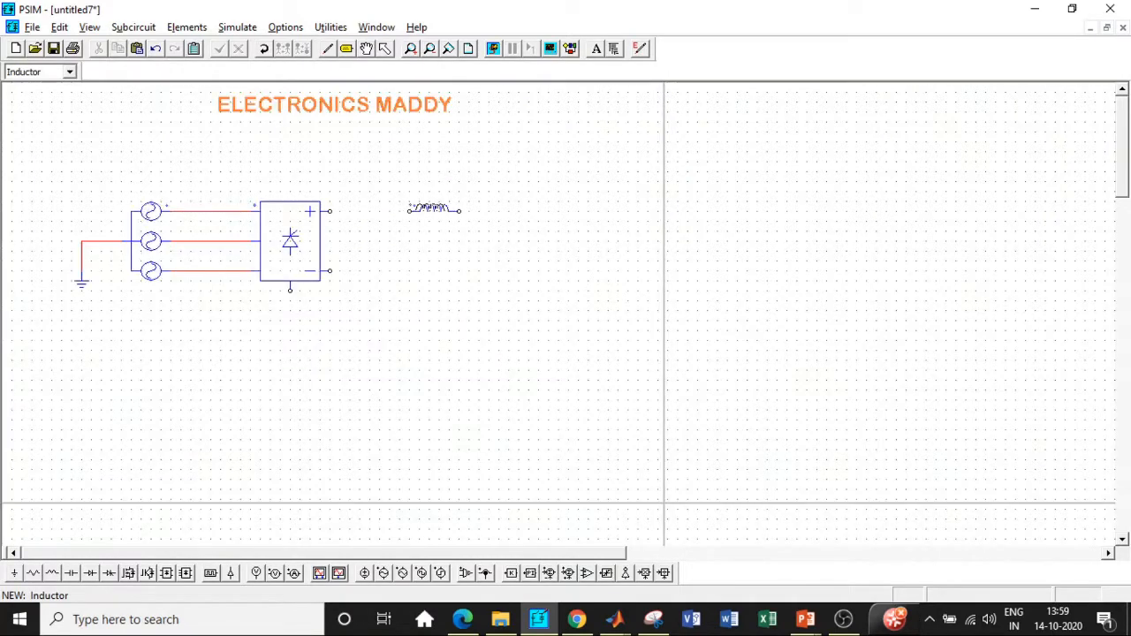
key(Escape)
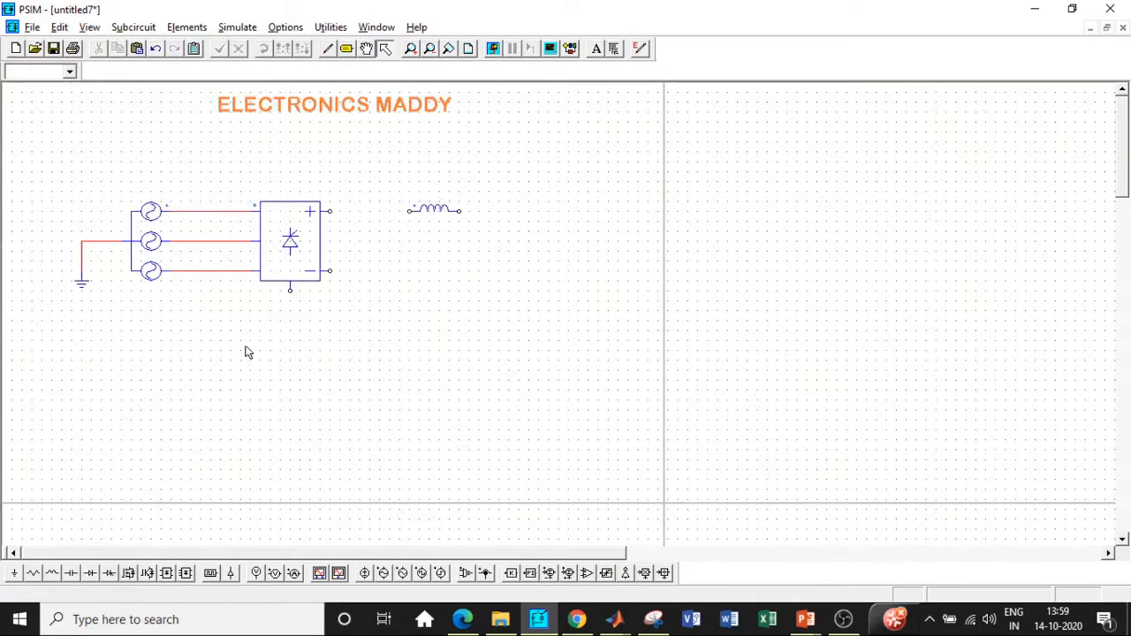
Place a vertical capacitor to the right of the inductor and a vertical resistor to the right of the capacitor
click(71, 573)
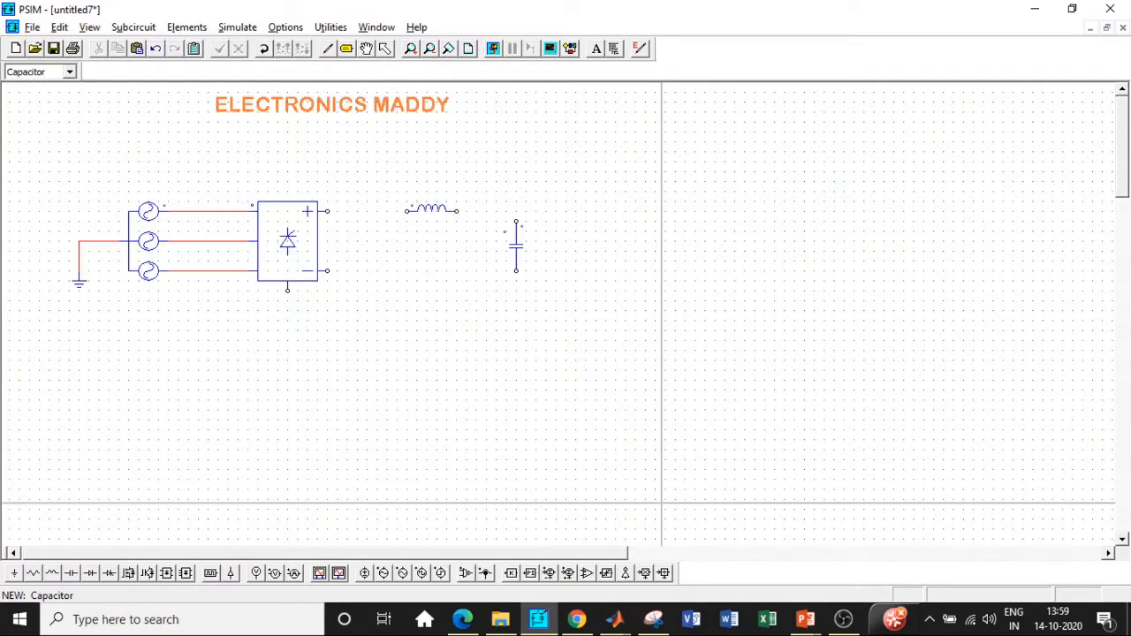
click(33, 573)
right_click(594, 235)
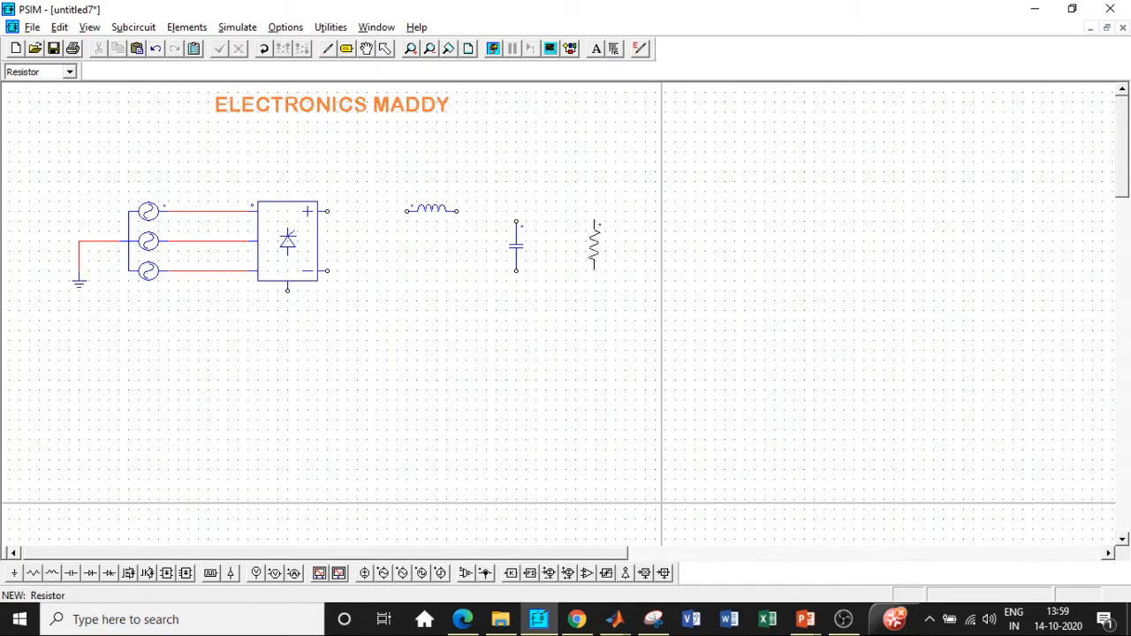
key(Escape)
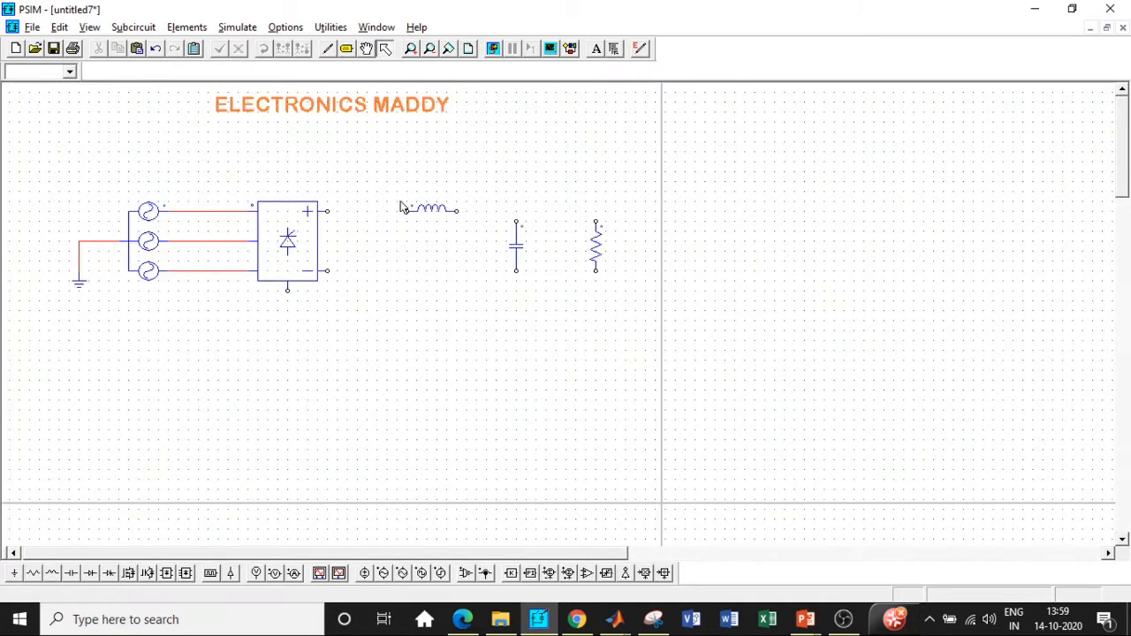
Wire the bridge output through the series inductor to the capacitor and resistor connected in parallel
click(327, 49)
drag(334, 213, 517, 221)
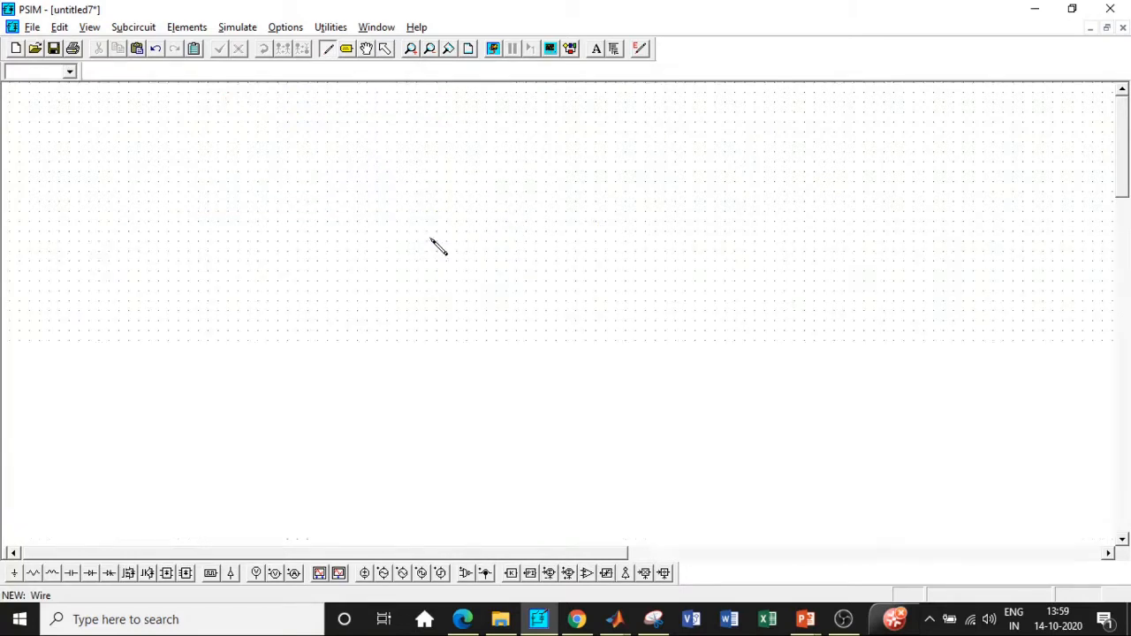
drag(328, 271, 522, 281)
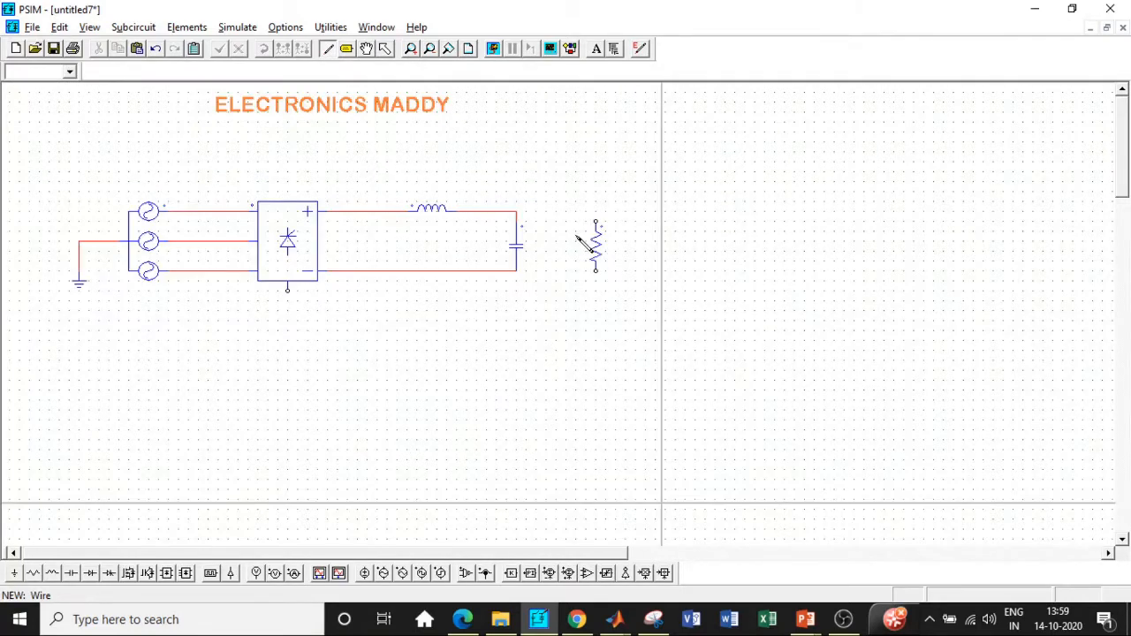
drag(596, 223, 543, 215)
drag(597, 271, 517, 271)
key(Escape)
Set the inductor's inductance to 10m
double_click(429, 207)
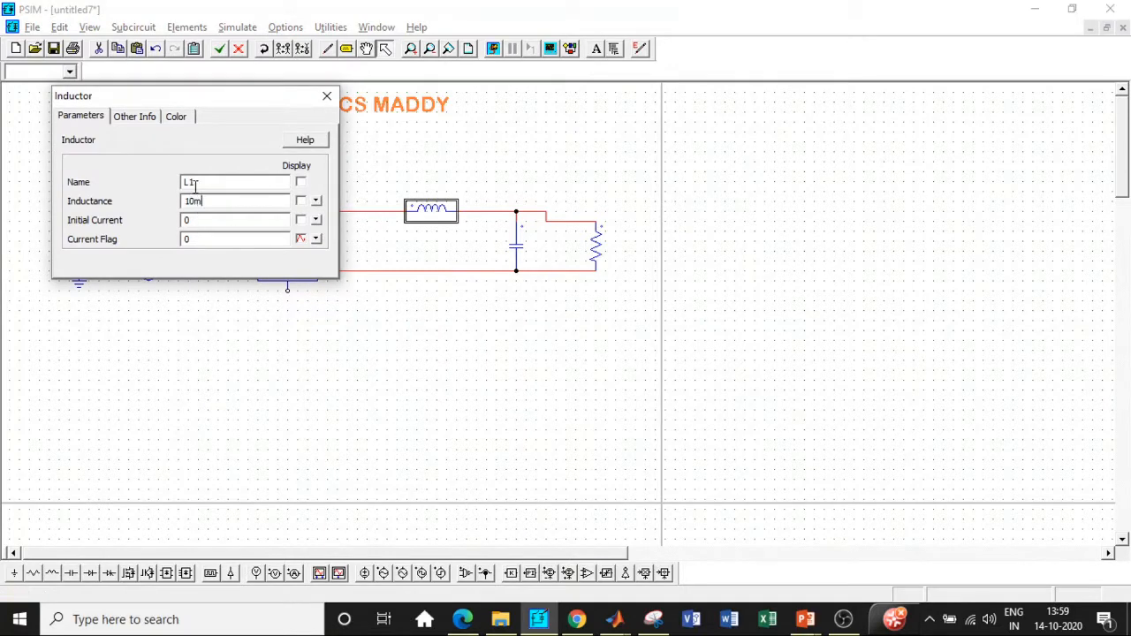
text(10m)
click(326, 96)
Set the capacitor's capacitance to 100u and the resistor's resistance to 12
double_click(516, 243)
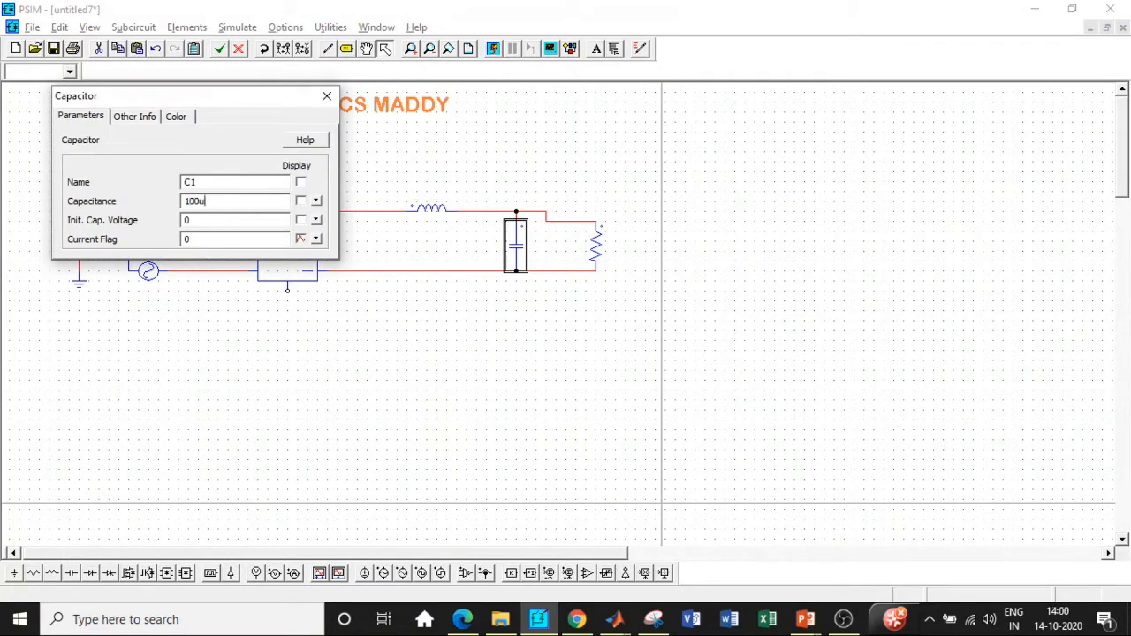
click(326, 96)
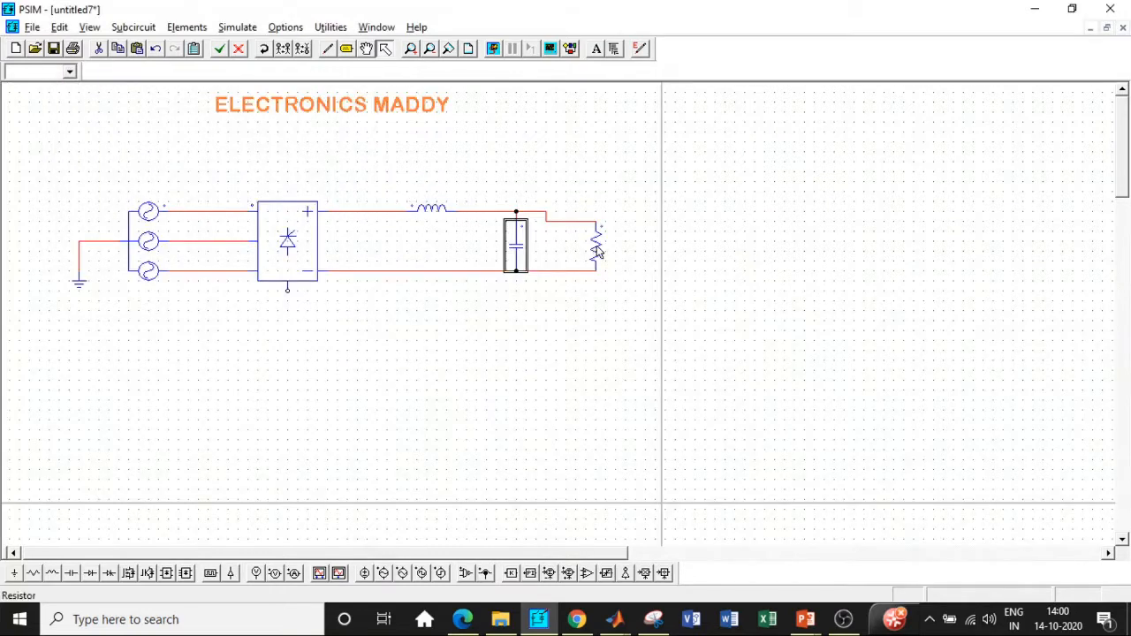
double_click(598, 252)
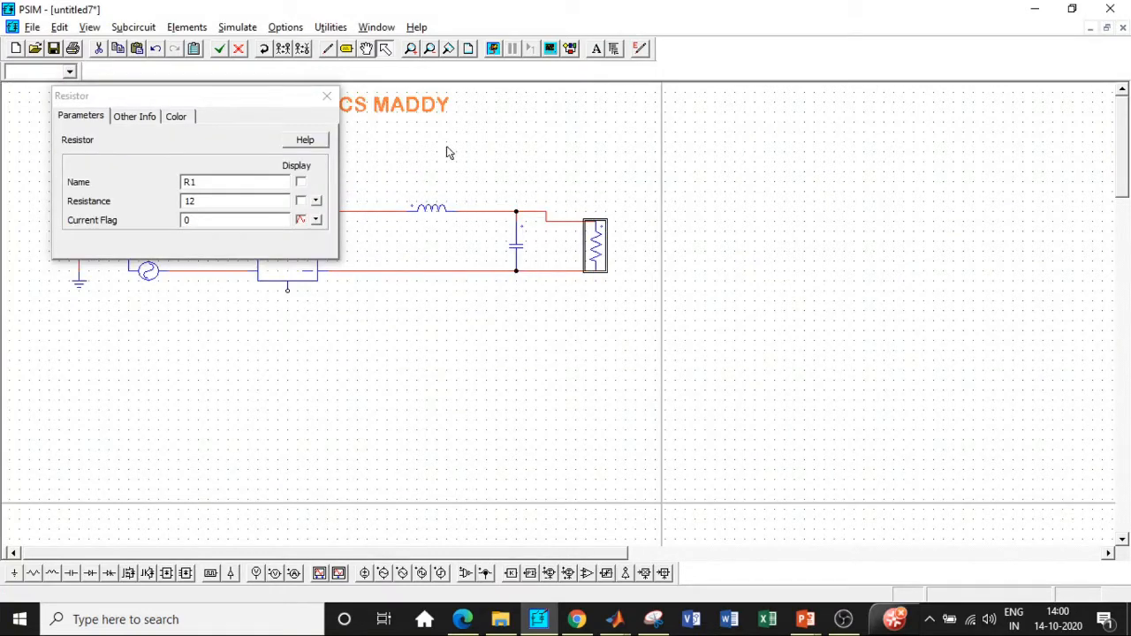
click(327, 97)
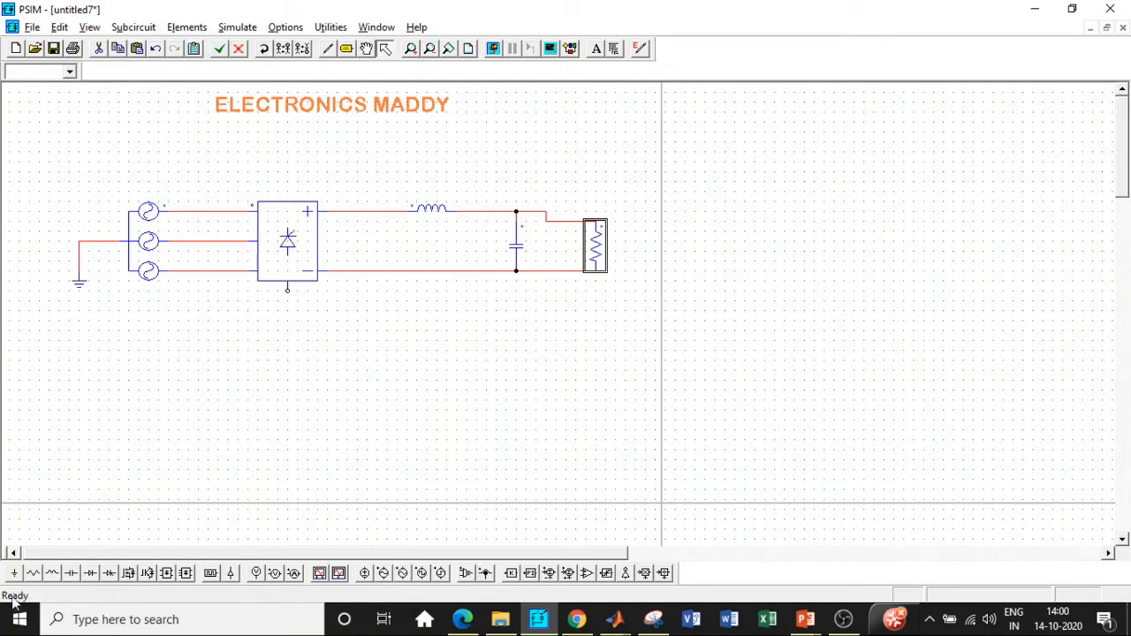
Place a voltage sensor to the right of the resistor and wire its two inputs across the resistor
click(466, 574)
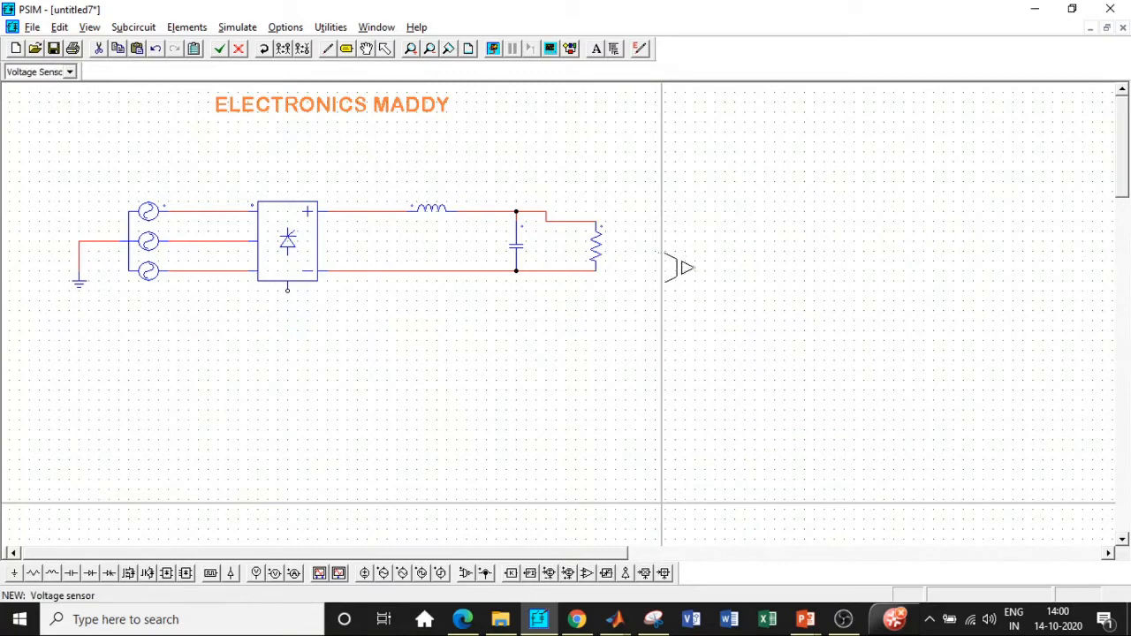
click(656, 239)
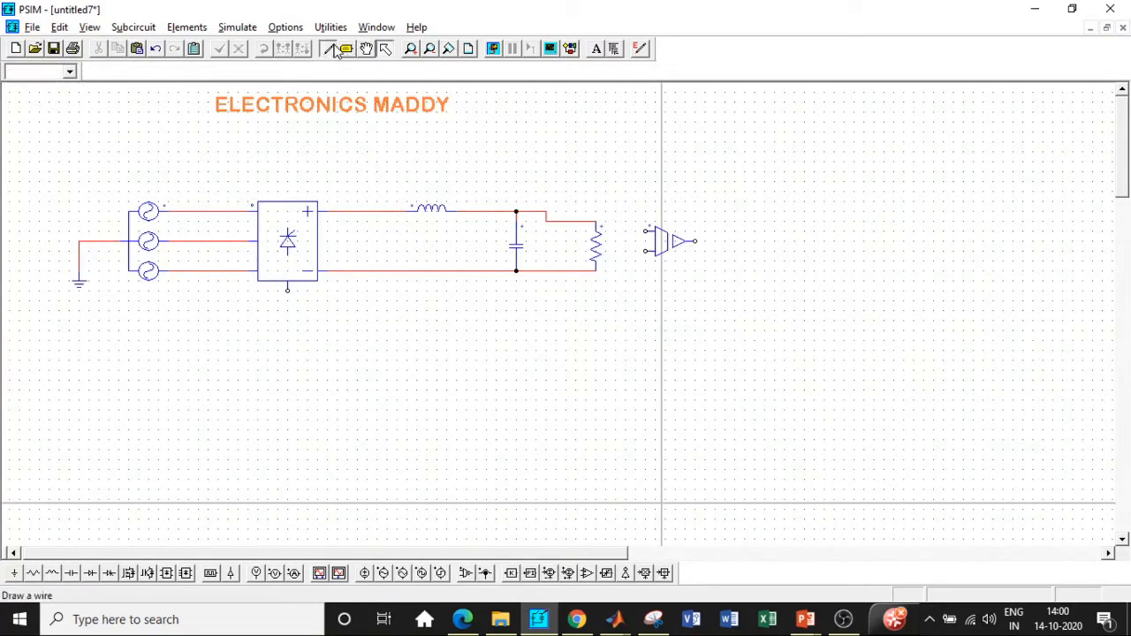
click(327, 47)
drag(647, 230, 597, 222)
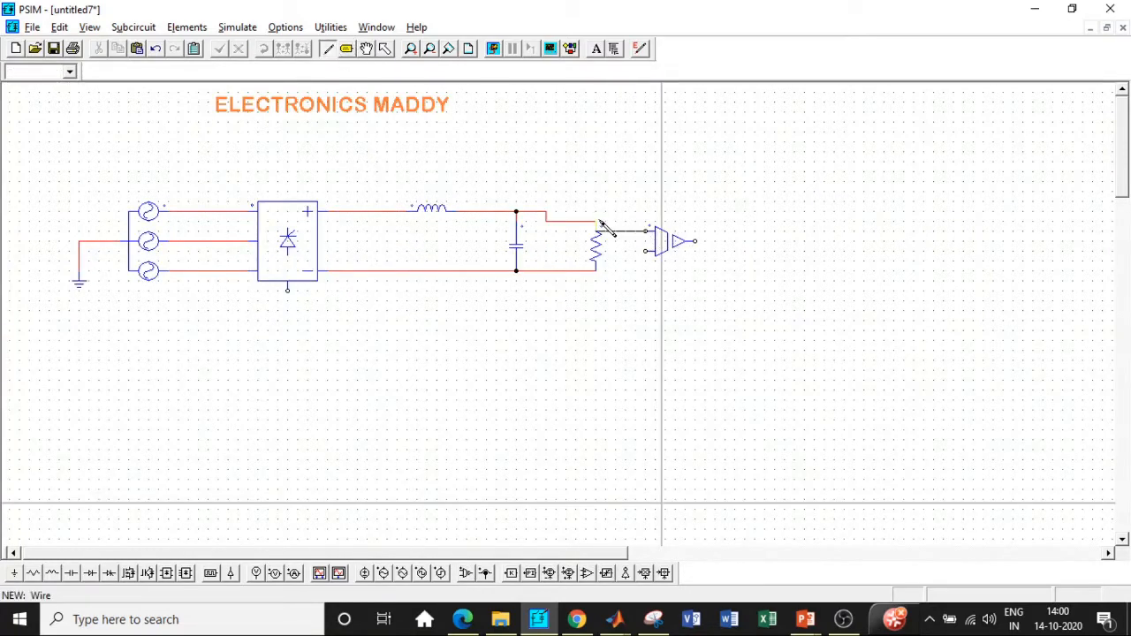
mouse_move(646, 251)
mouse_down()
mouse_move(607, 277)
mouse_move(636, 275)
mouse_move(606, 280)
mouse_move(627, 273)
mouse_up()
key(Escape)
Delete the voltage sensor's upper input wire, the load resistor and the stray wire stub at the resistor's upper end
click(616, 232)
key(Delete)
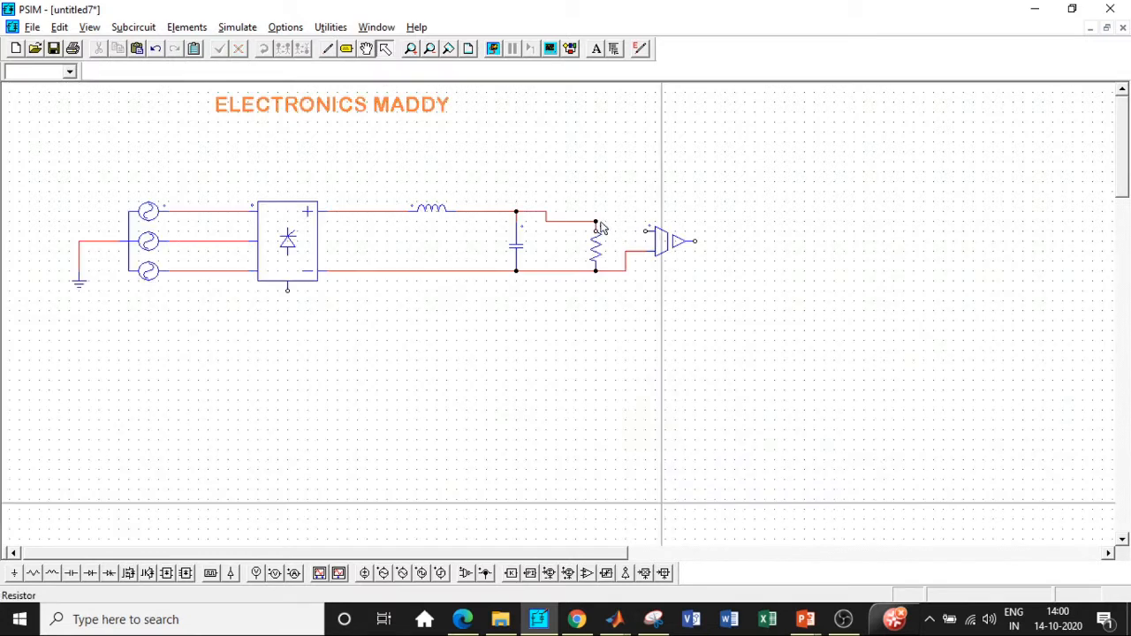
click(605, 232)
key(Delete)
click(601, 232)
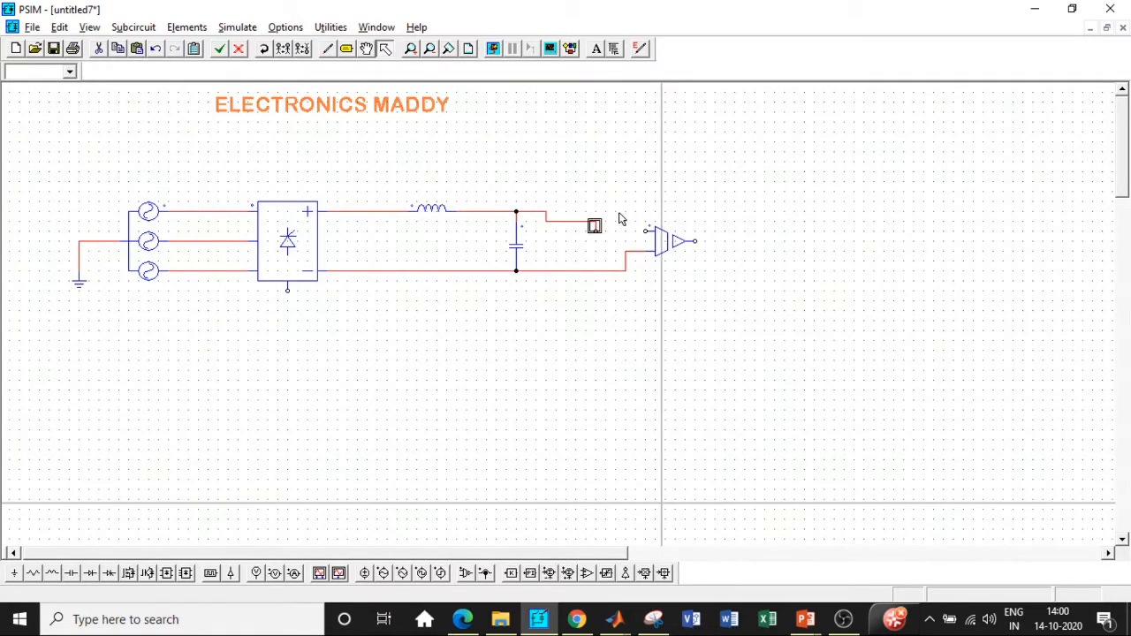
key(Delete)
Place a new vertical resistor between the open end of the upper output wire and the lower output wire
click(32, 573)
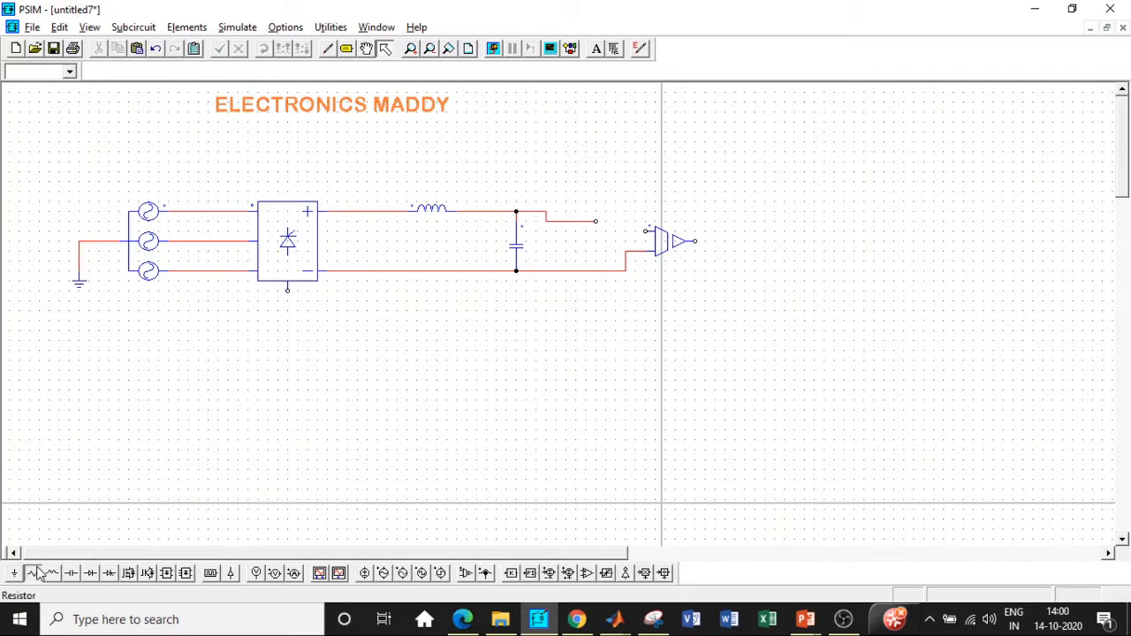
right_click(610, 254)
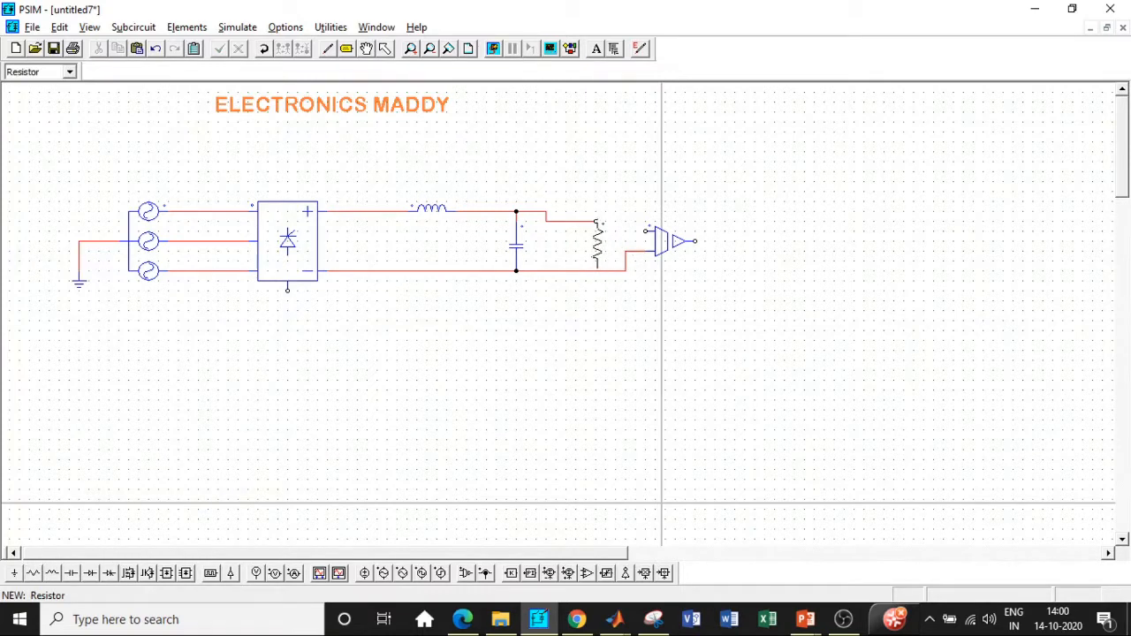
click(598, 248)
key(Escape)
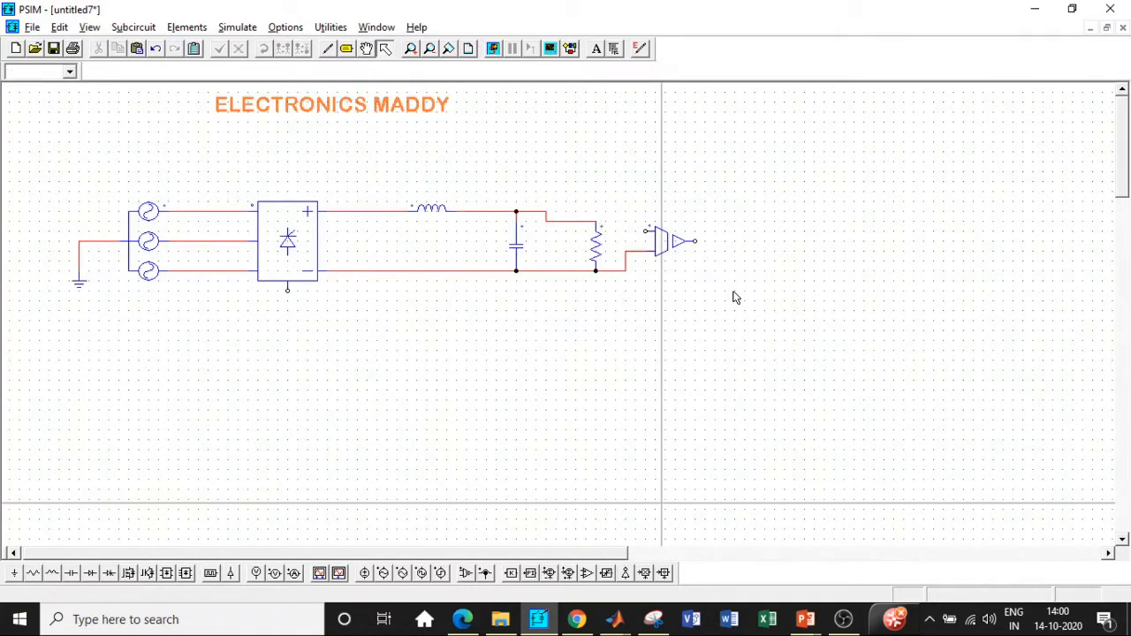
Move the load resistor up one grid step so the upper output wire runs straight from the inductor to it
click(596, 242)
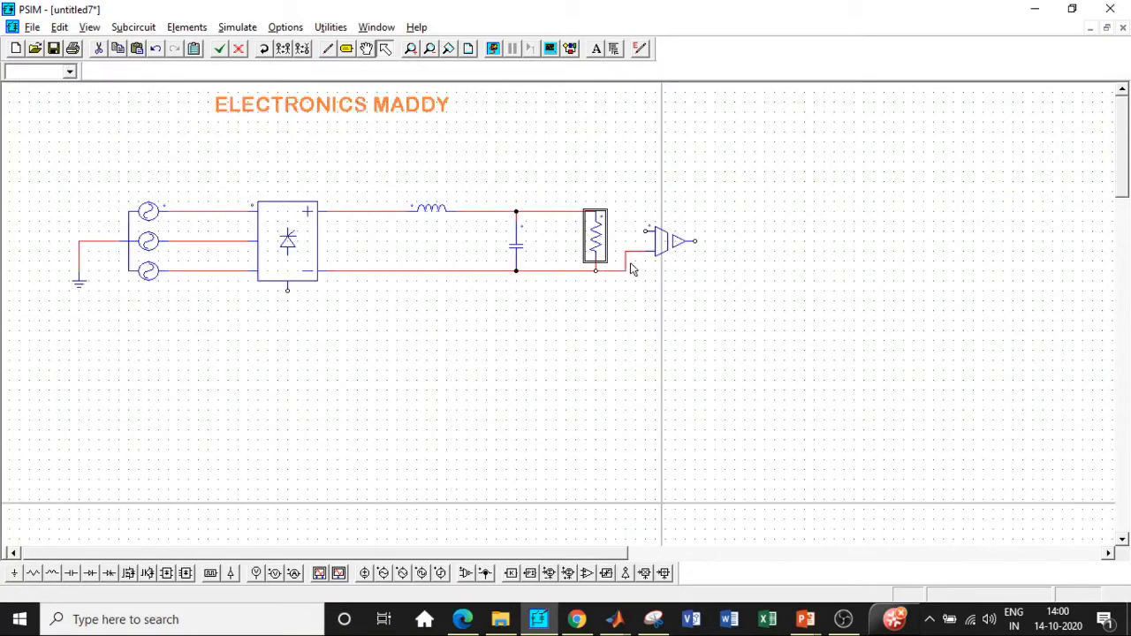
click(675, 285)
click(598, 235)
click(715, 290)
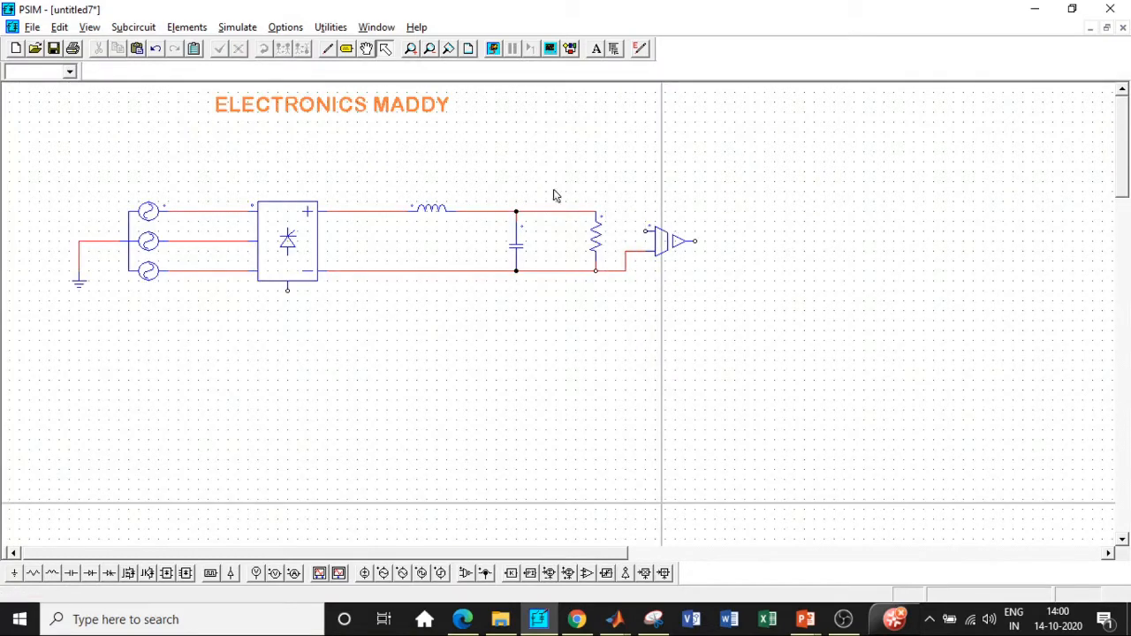
Wire the upper end of the load resistor to the voltage sensor's upper input
click(327, 49)
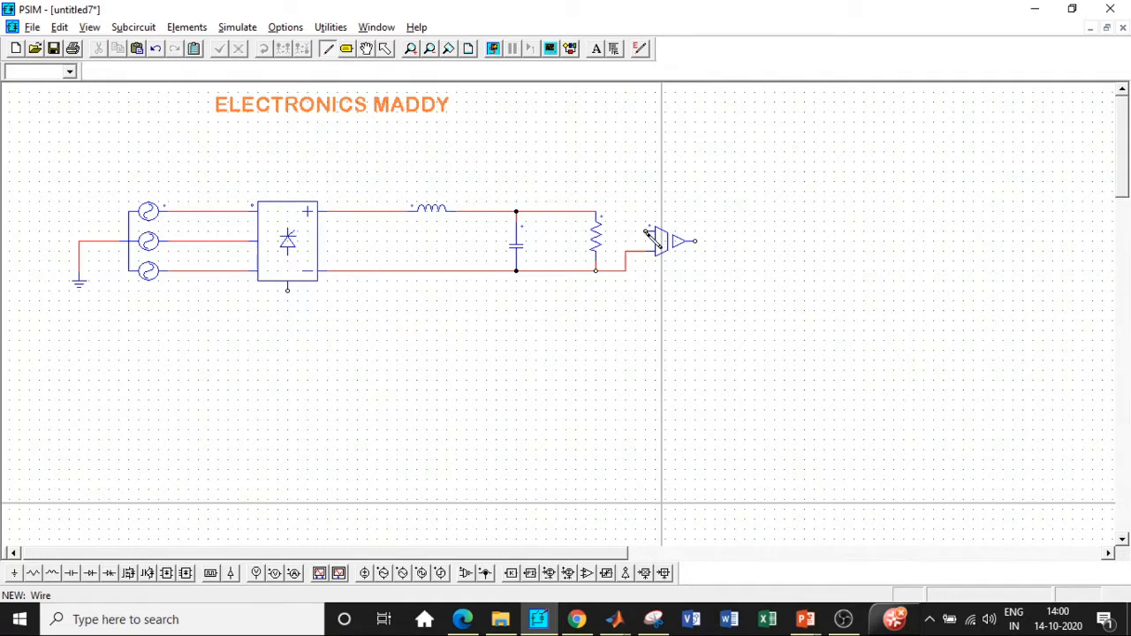
drag(596, 213, 654, 228)
key(Escape)
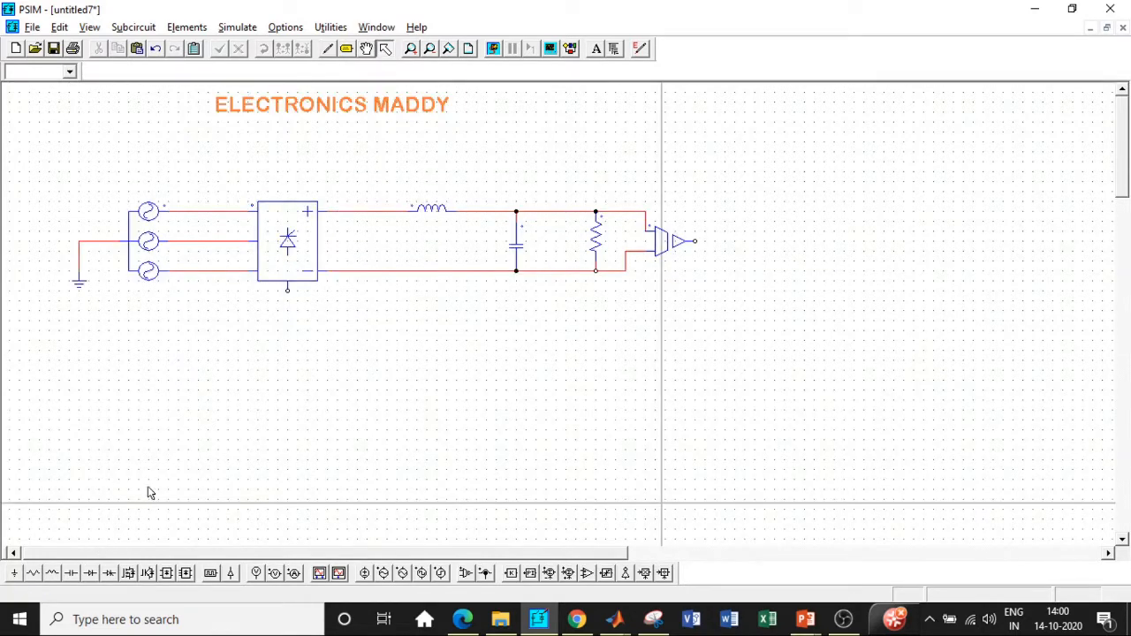
Place a DC voltage source below the rectifier circuit and attach a ground to its lower terminal
click(365, 573)
click(207, 413)
key(Escape)
click(14, 573)
click(207, 449)
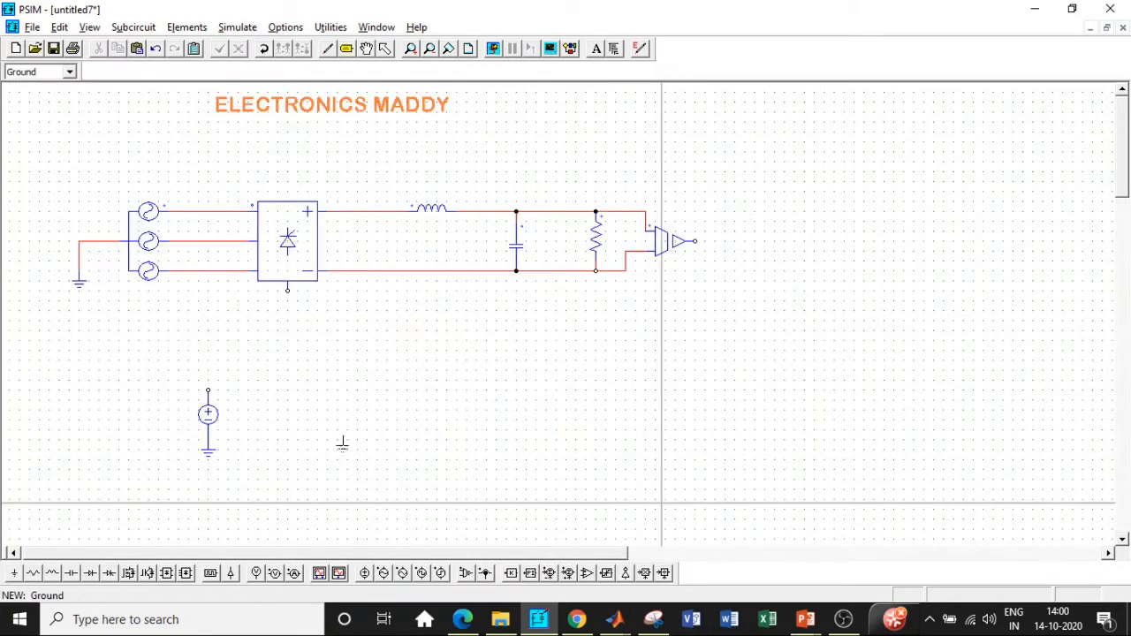
key(Escape)
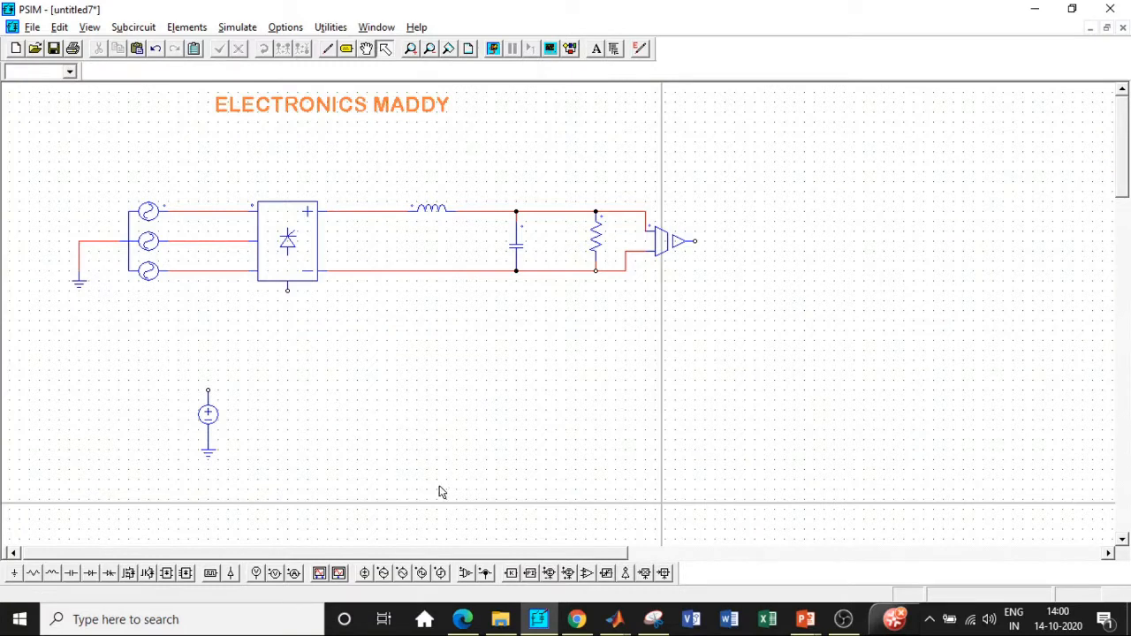
Place a +/- summer beside the DC source, wiring the source to its plus input and the voltage sensor's output to its minus input
click(549, 573)
click(286, 389)
key(Escape)
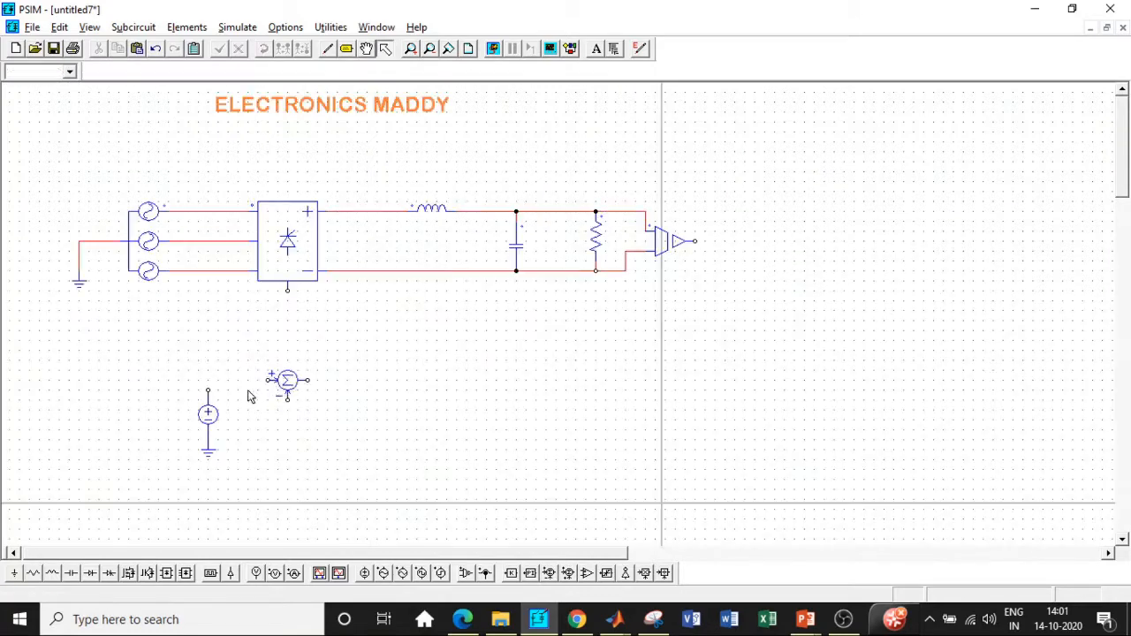
click(327, 49)
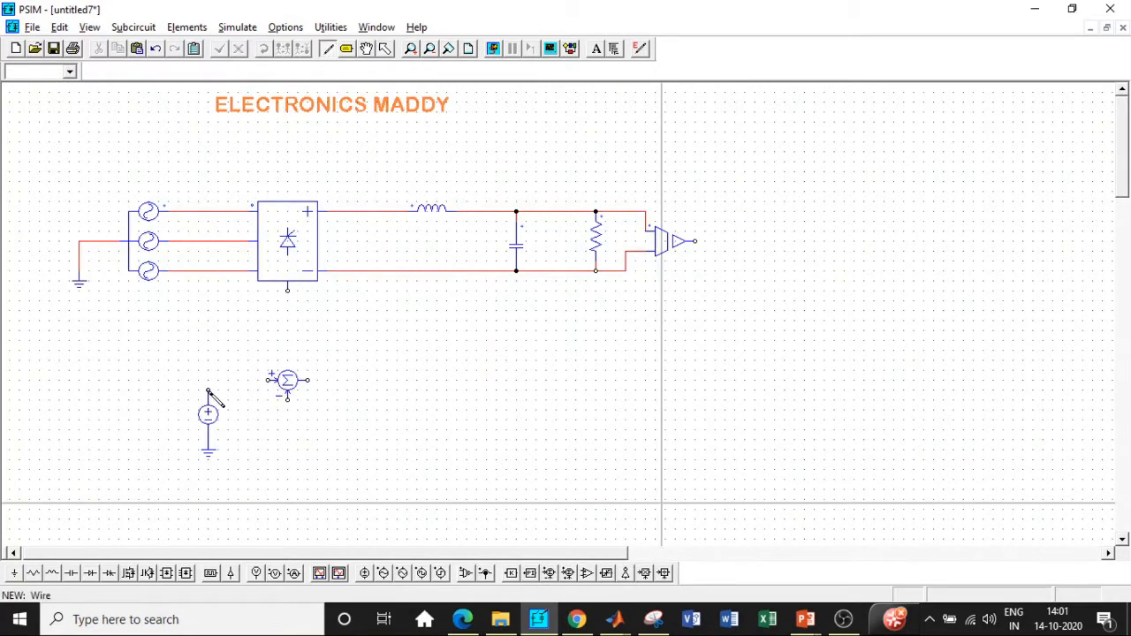
drag(208, 389, 701, 250)
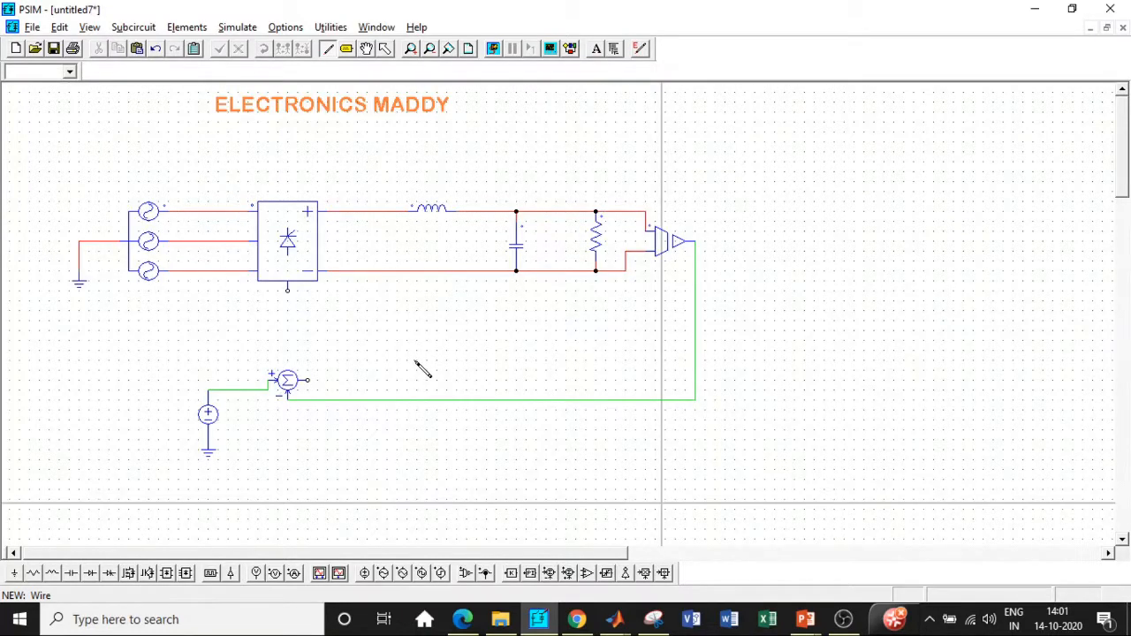
key(Escape)
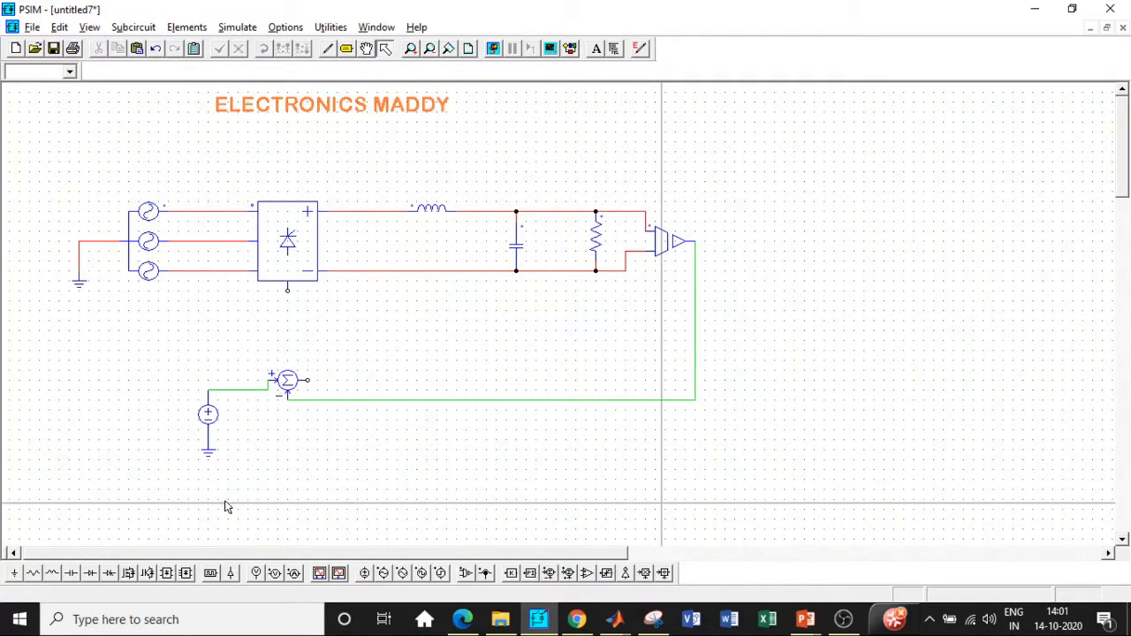
Place a PI controller to the right of the summer and wire the summer's output to its input
click(529, 574)
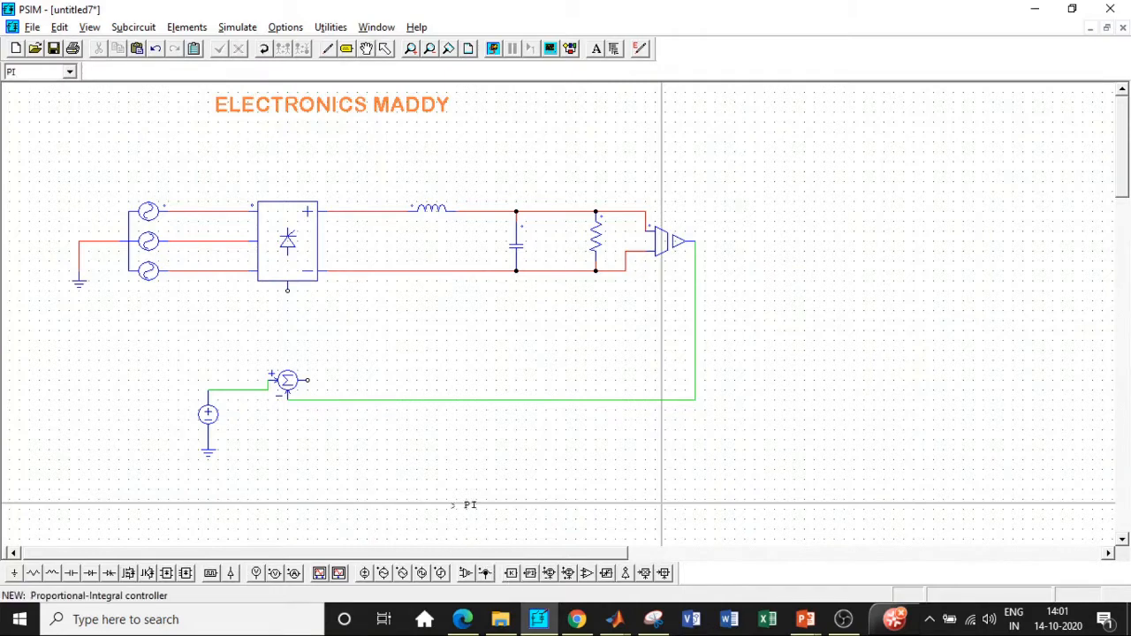
click(362, 380)
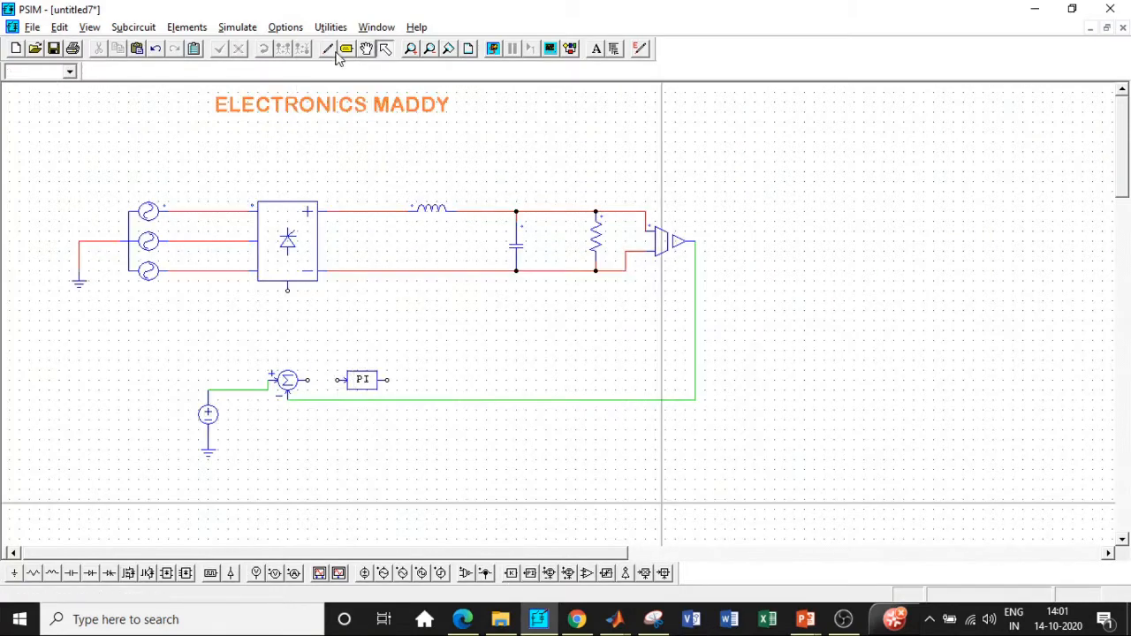
click(327, 49)
drag(308, 380, 337, 380)
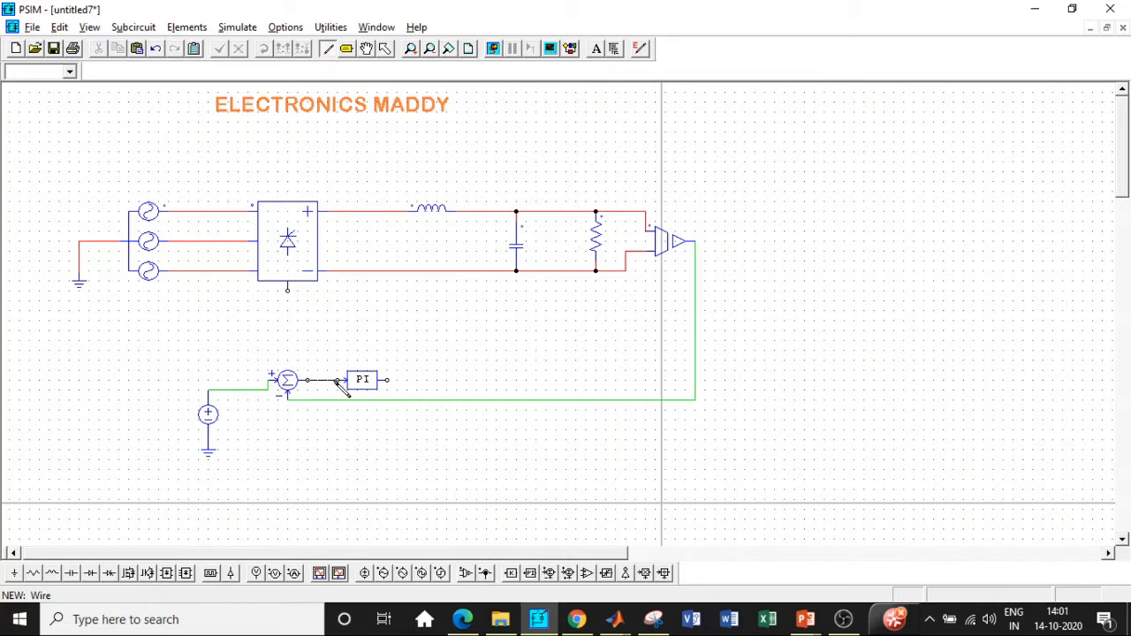
key(Escape)
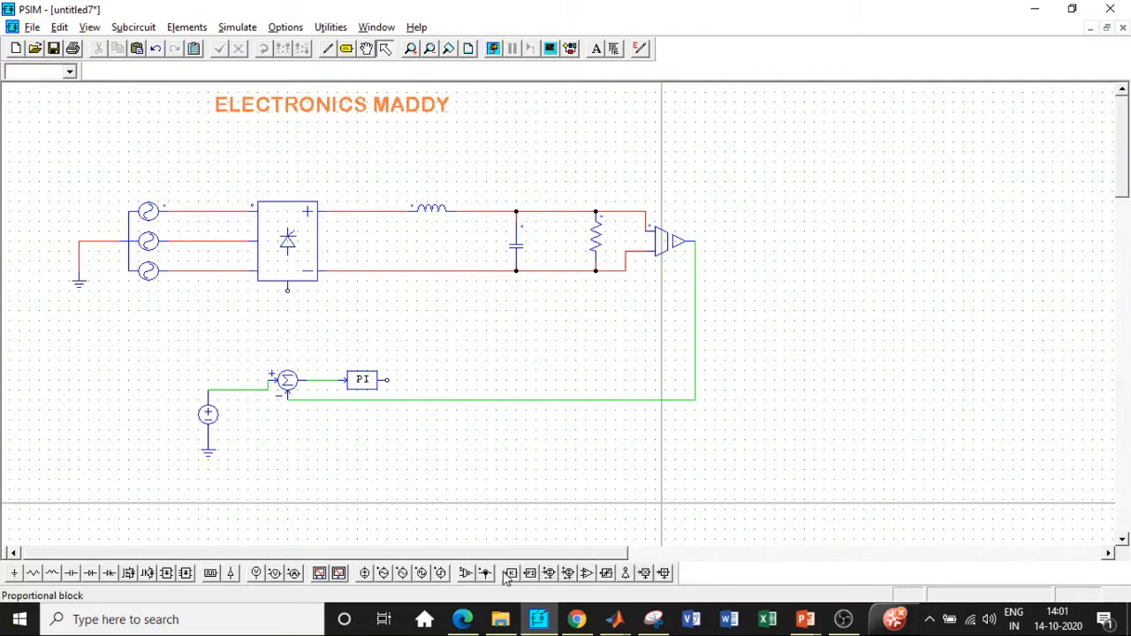
Place a limiter to the right of the PI controller and wire the controller's output to it
click(606, 574)
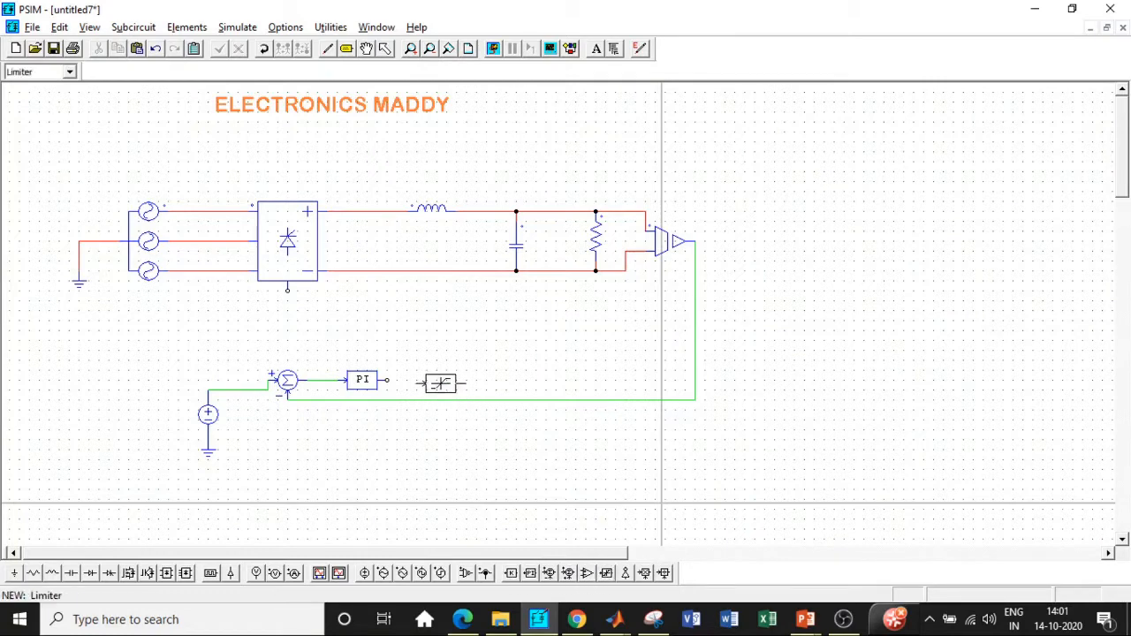
click(442, 380)
click(327, 49)
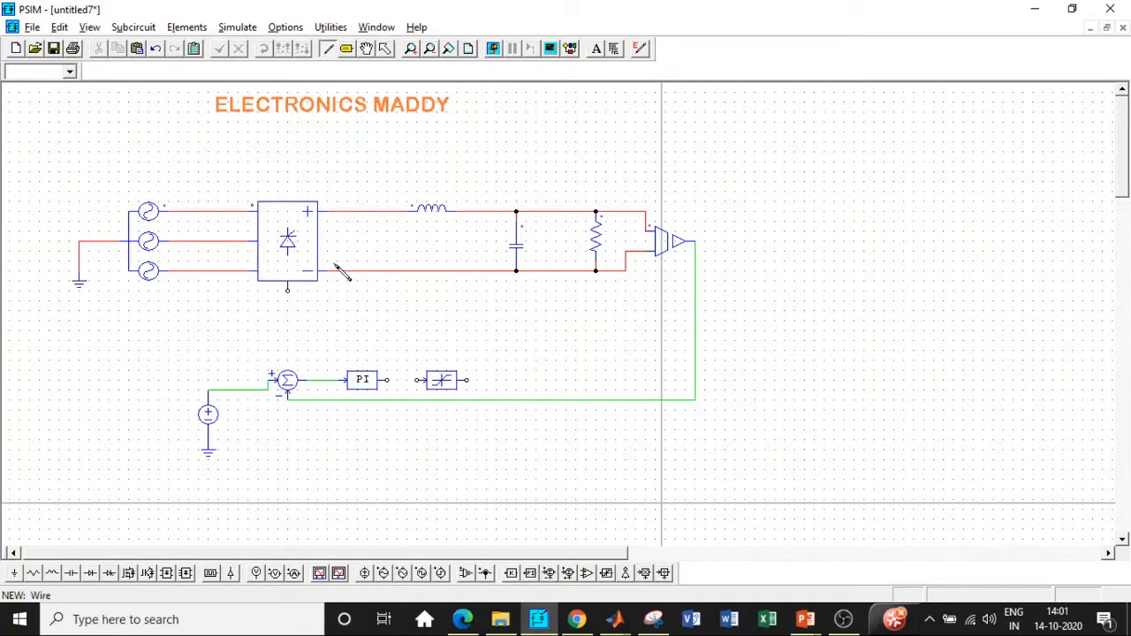
drag(387, 380, 421, 380)
key(Escape)
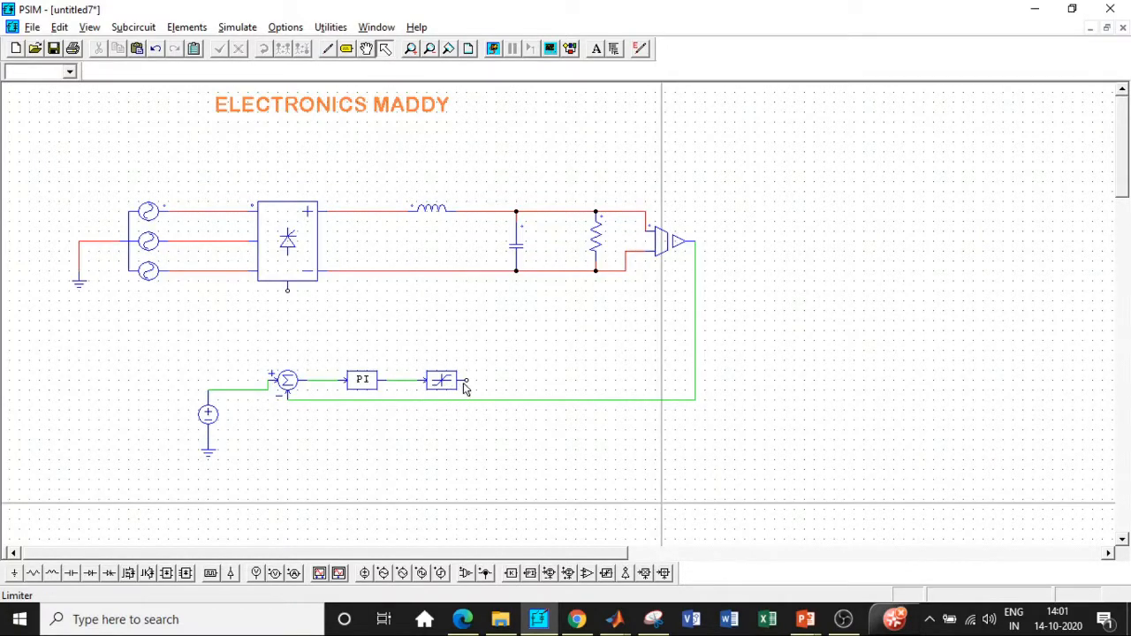
Place an arccosine block to the right of the limiter and wire the limiter's output to its input
click(180, 26)
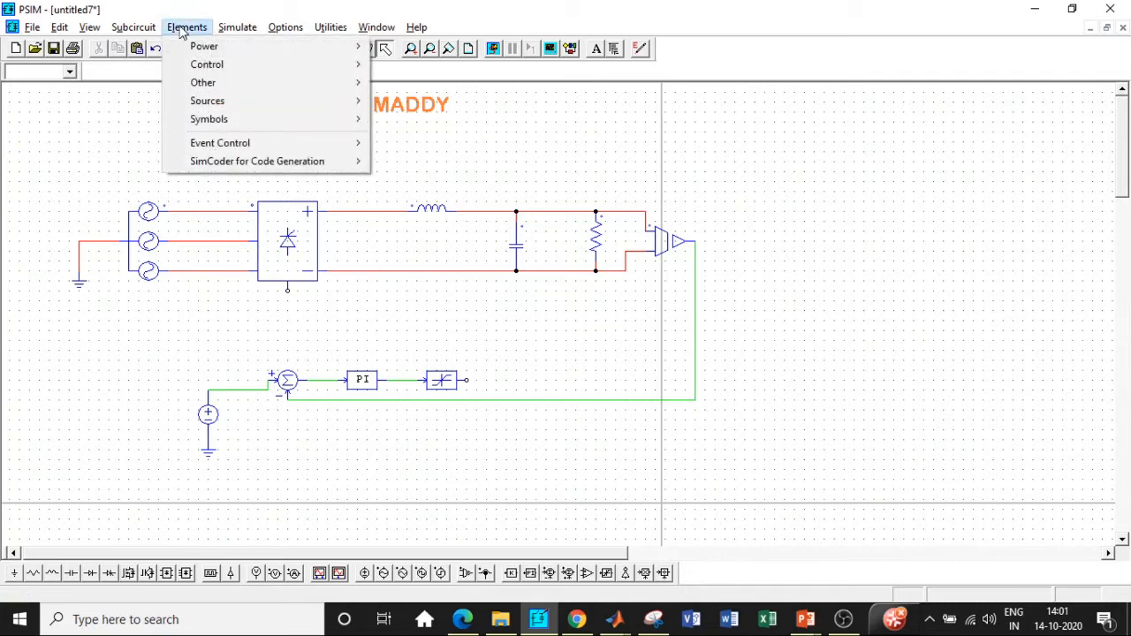
mouse_move(205, 65)
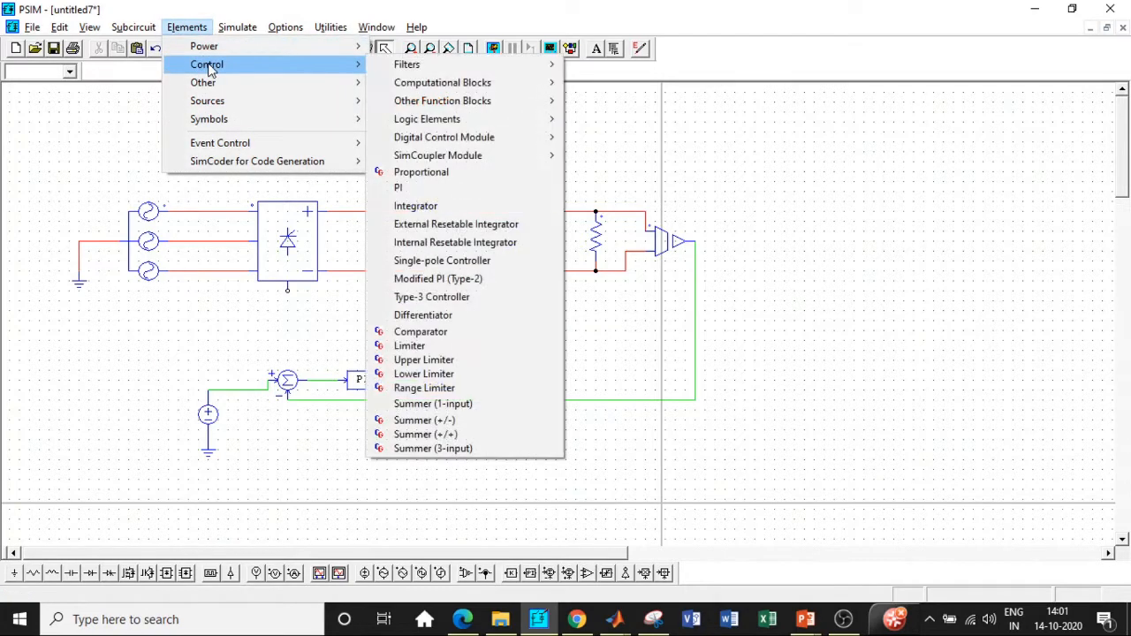
mouse_move(440, 84)
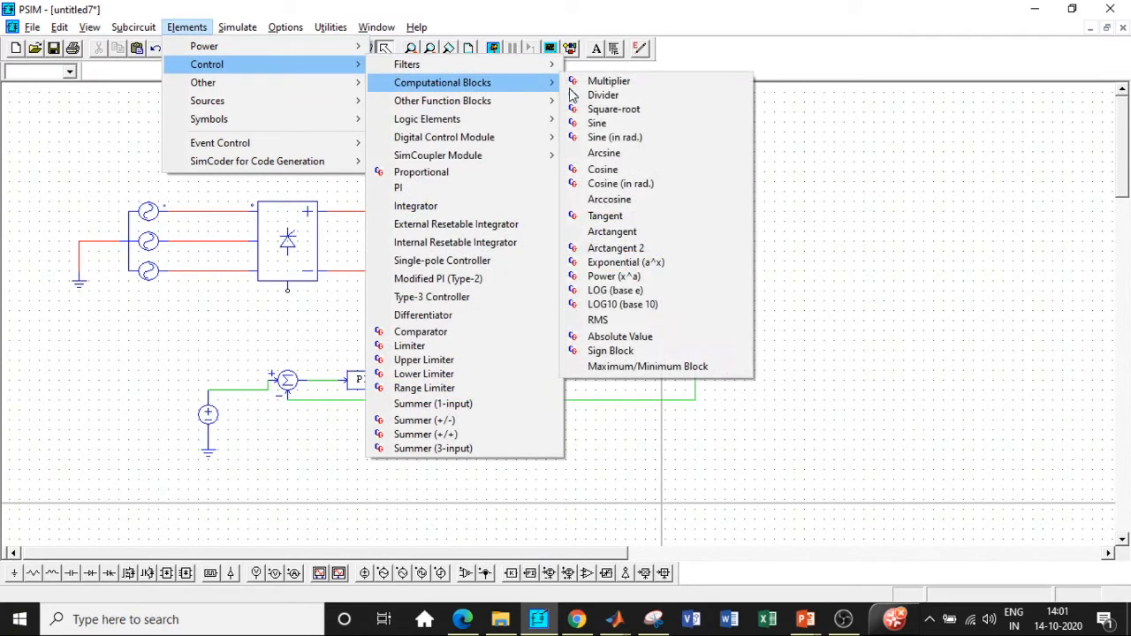
click(619, 201)
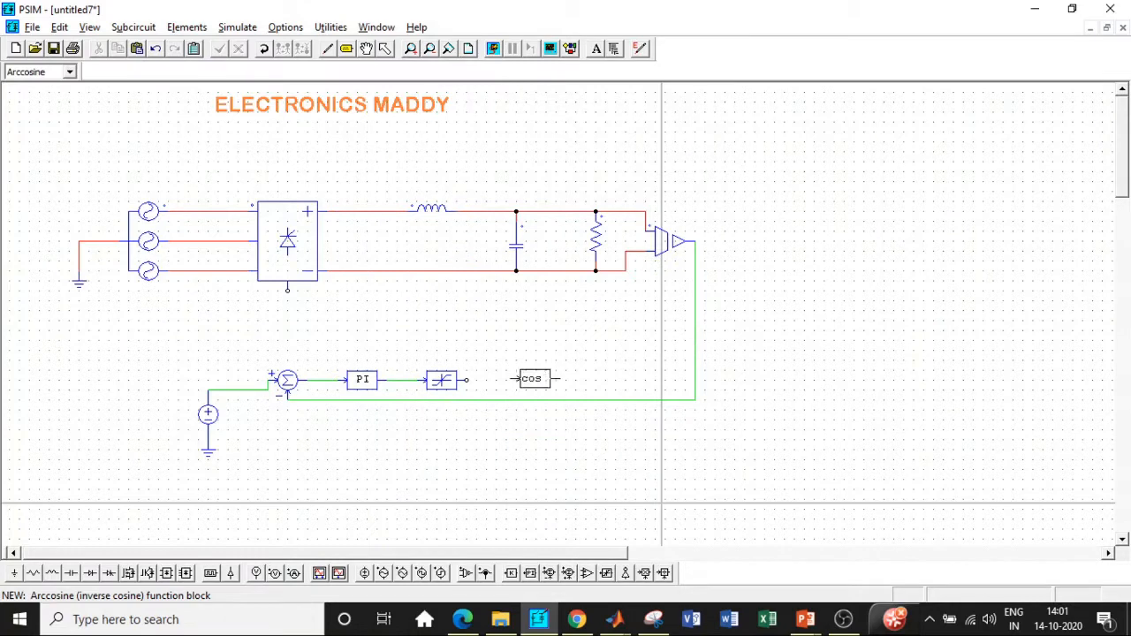
click(529, 380)
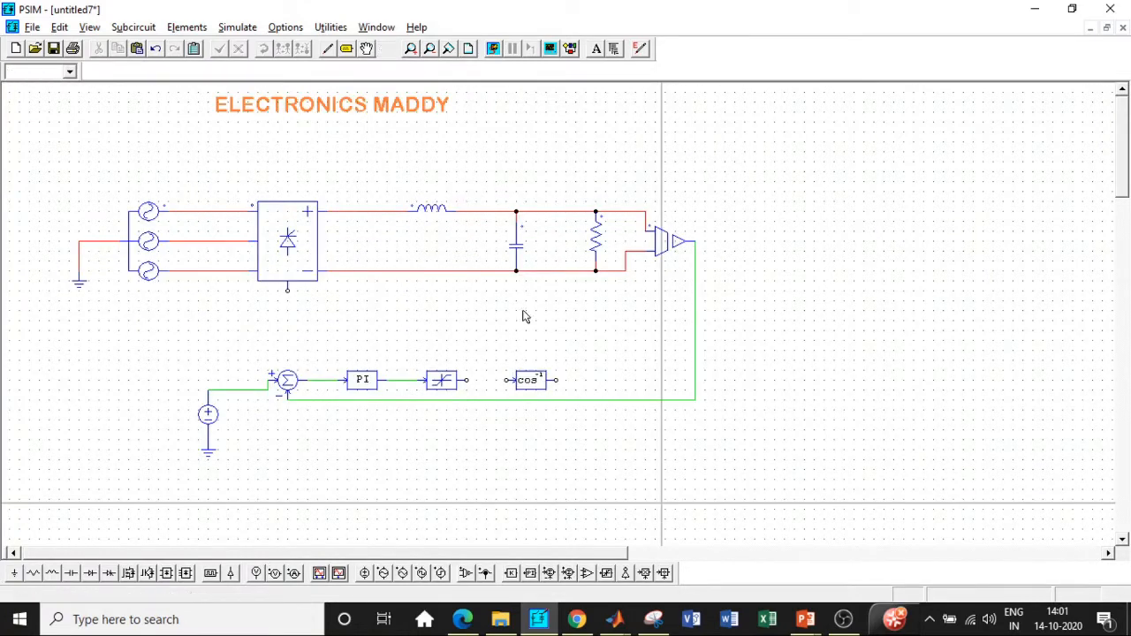
click(328, 48)
drag(468, 381, 515, 380)
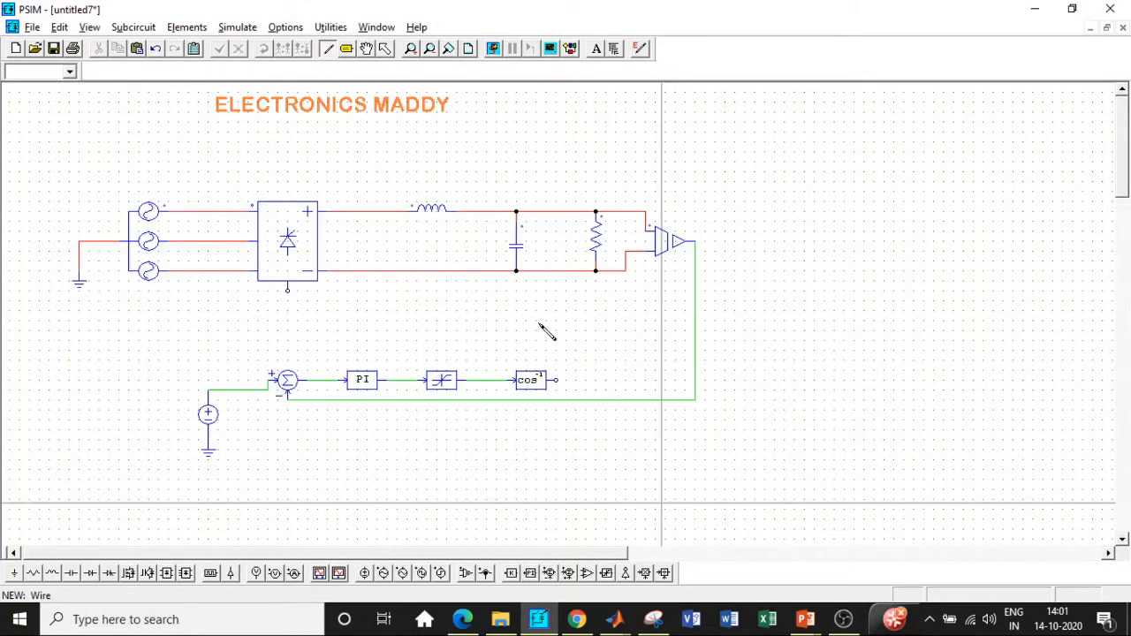
key(Escape)
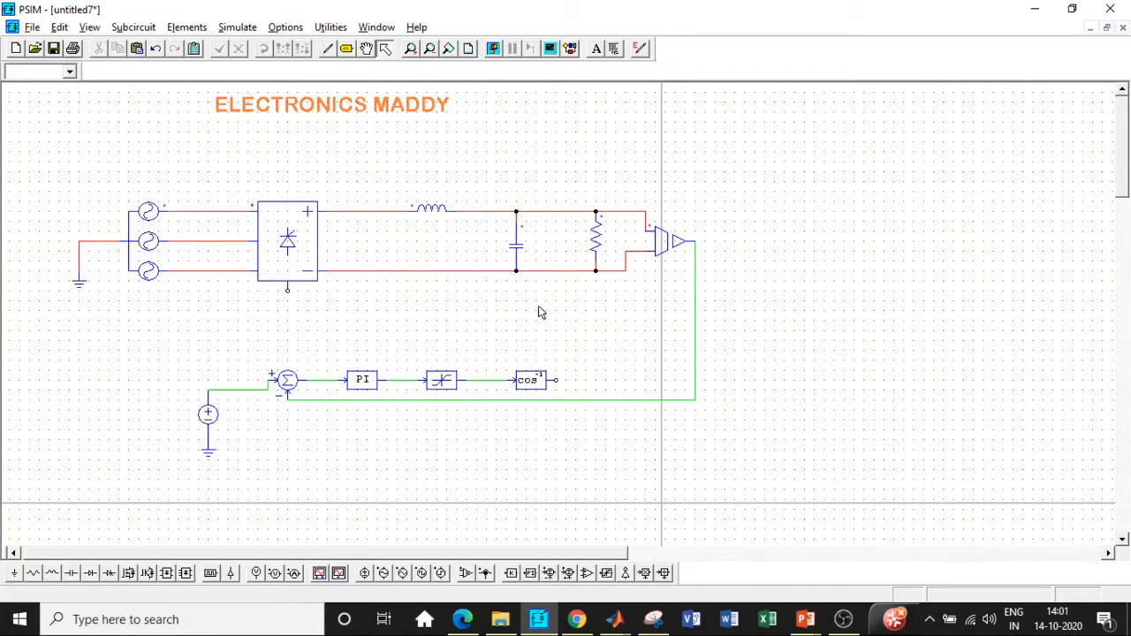
Place an alpha controller under the thyristor bridge and wire its output to the bridge's gate terminal
click(179, 27)
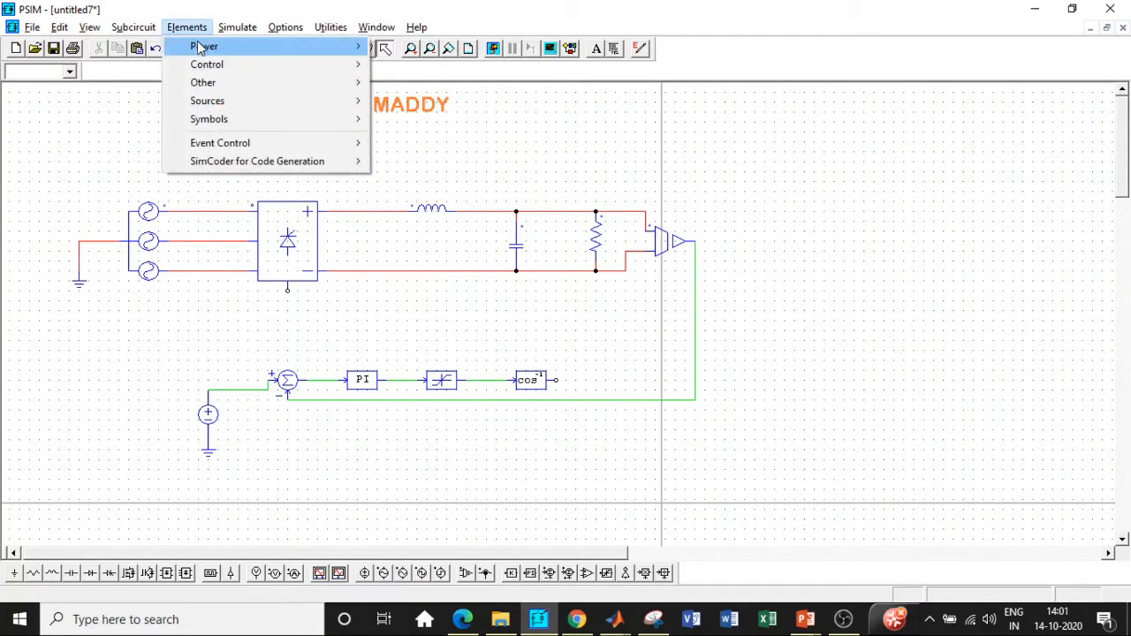
mouse_move(205, 49)
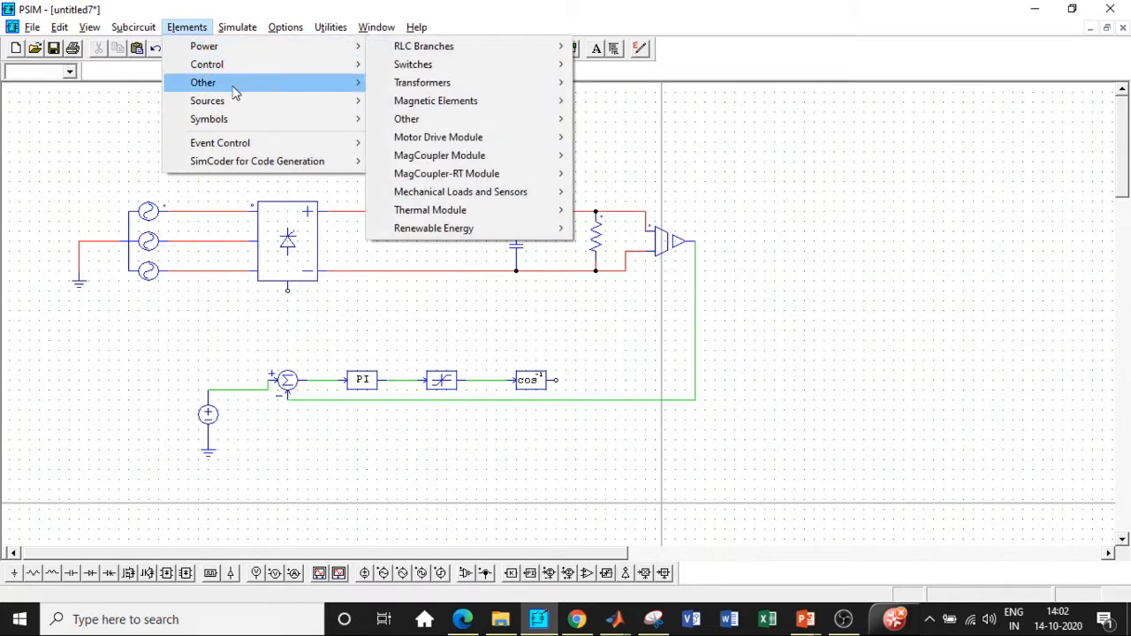
mouse_move(236, 92)
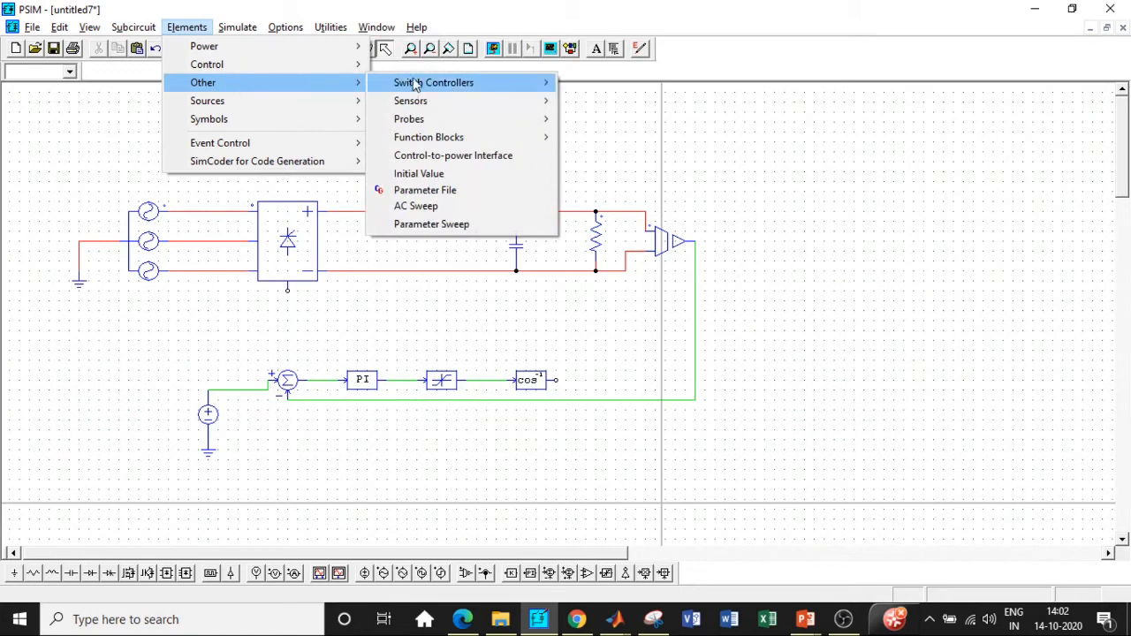
mouse_move(435, 86)
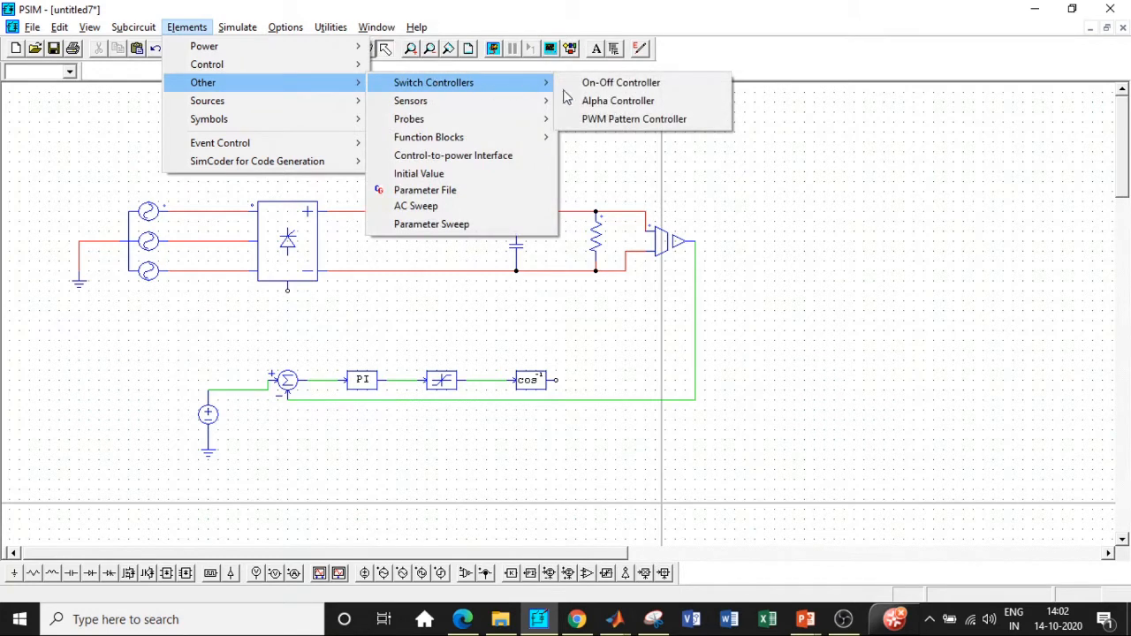
click(618, 101)
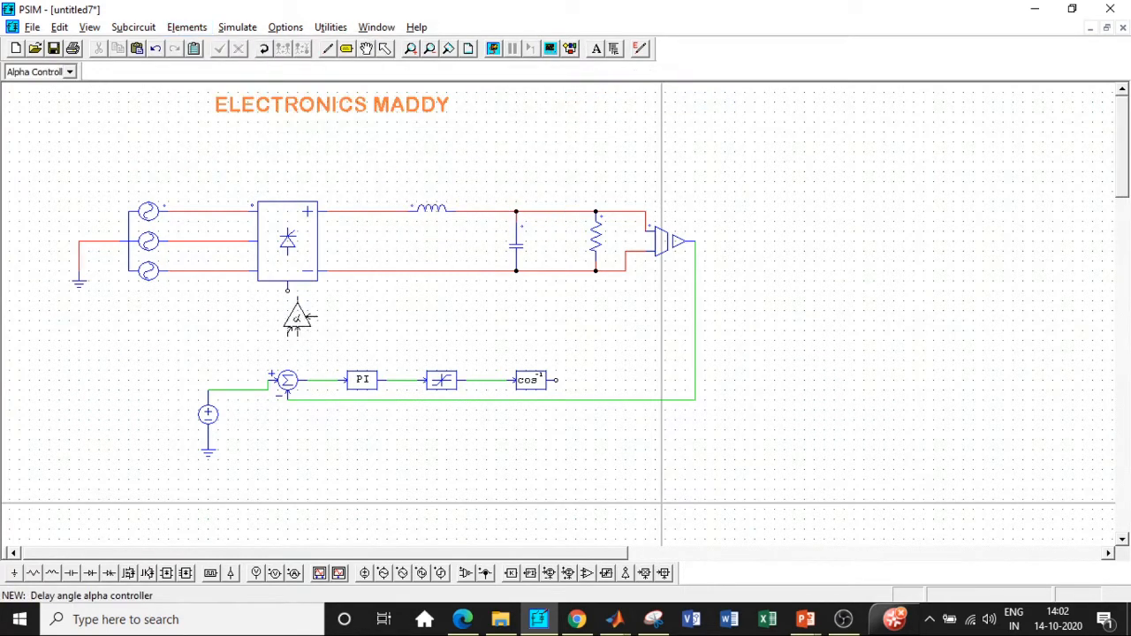
click(287, 322)
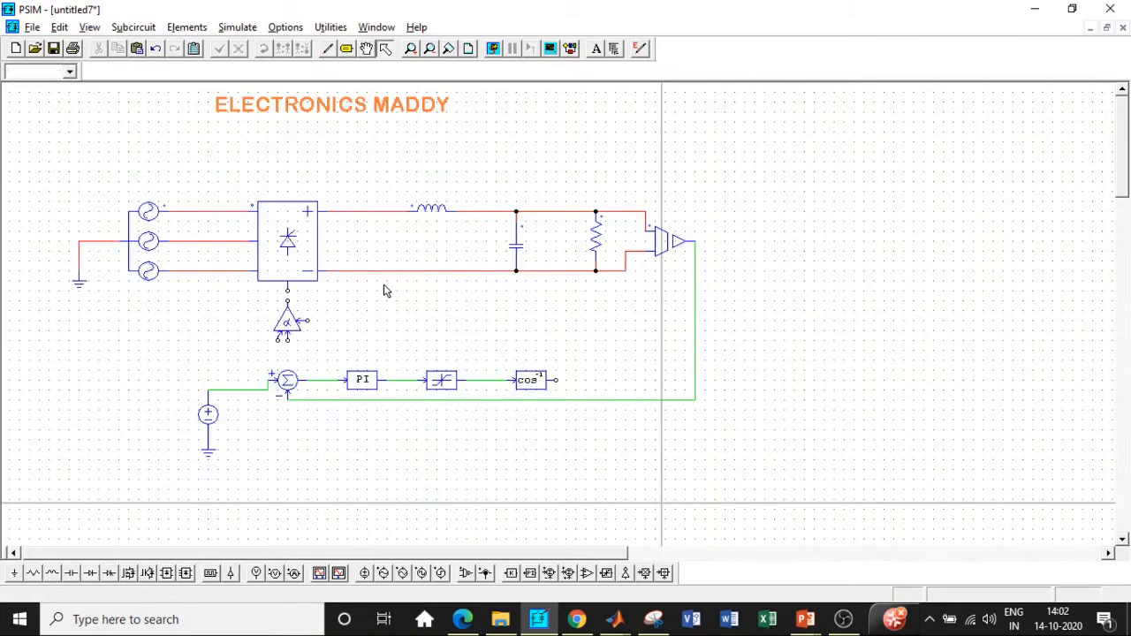
click(327, 49)
drag(287, 293, 288, 307)
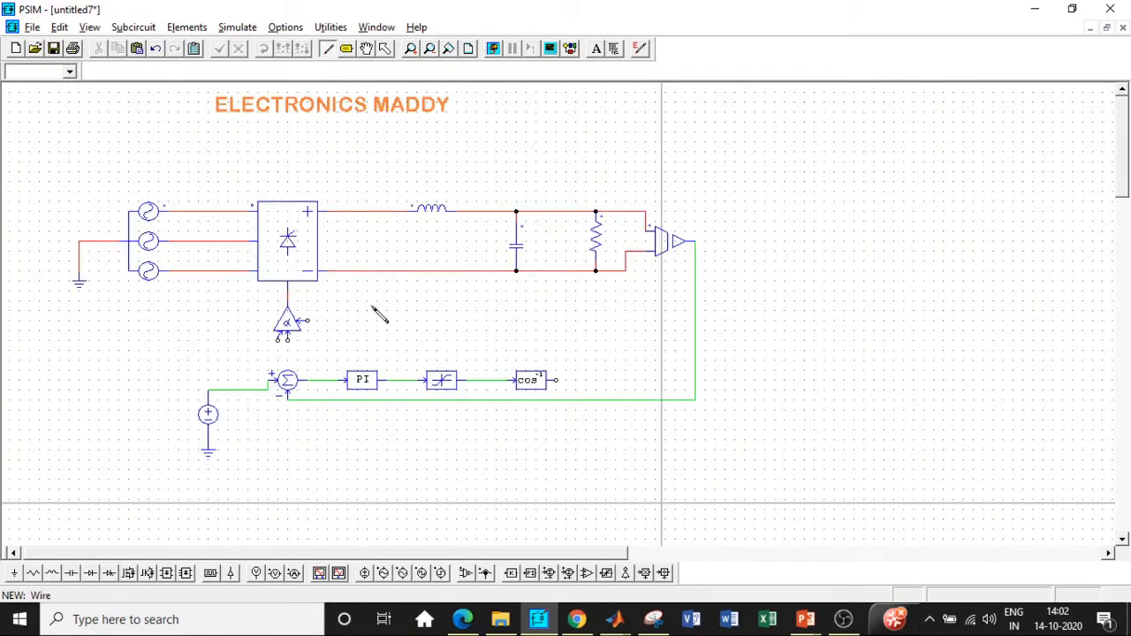
key(Escape)
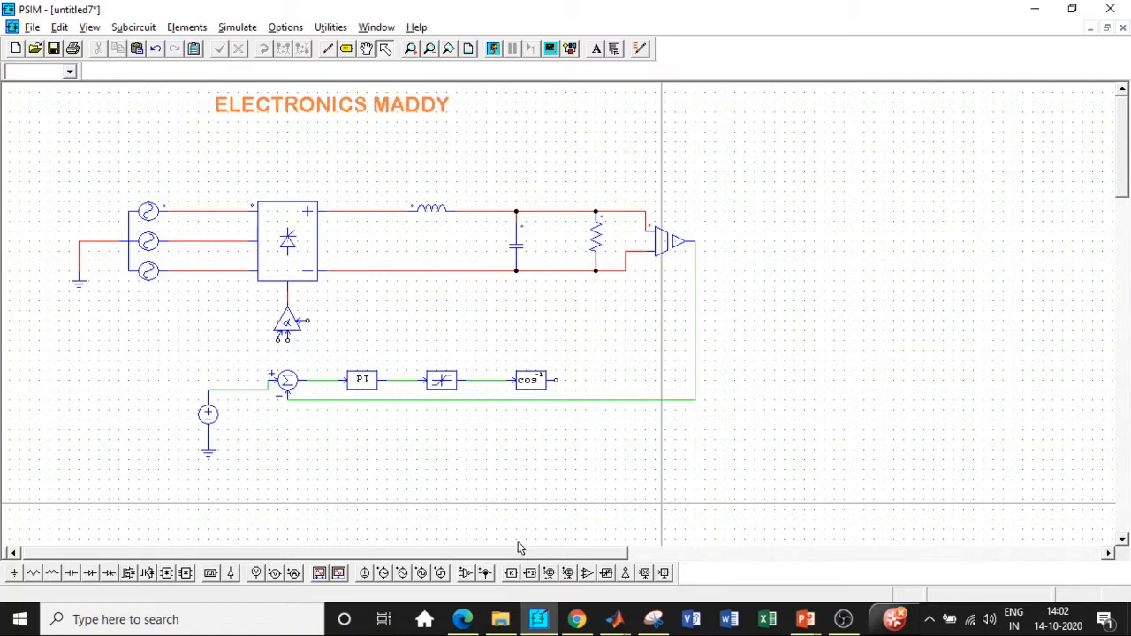
Place a comparator to the left of the alpha controller, above the DC source
click(587, 573)
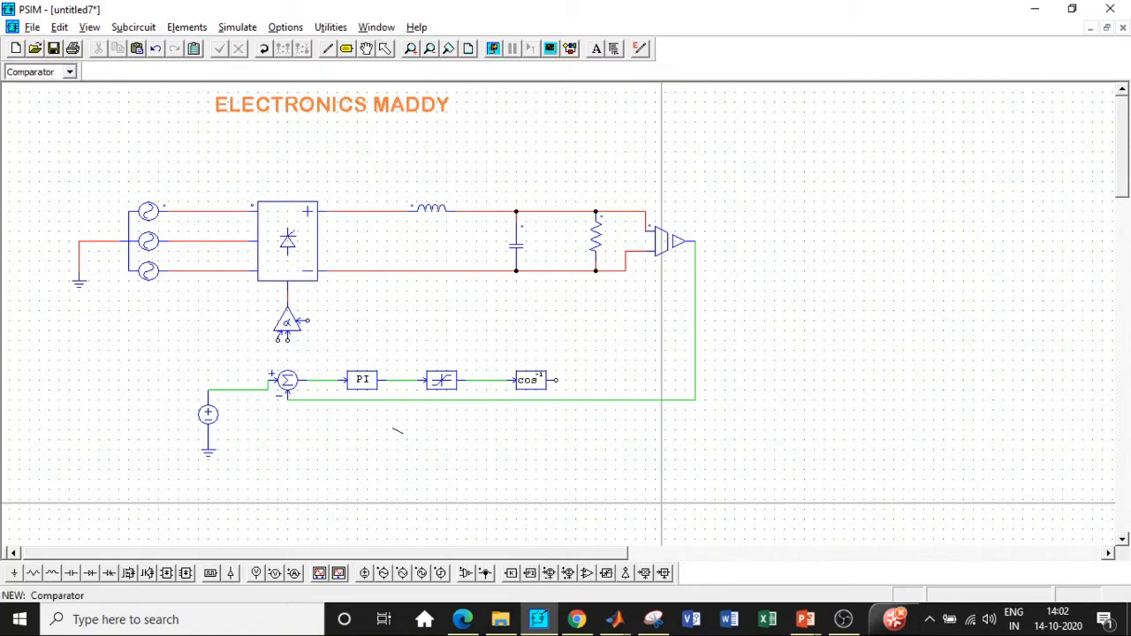
click(203, 340)
key(Escape)
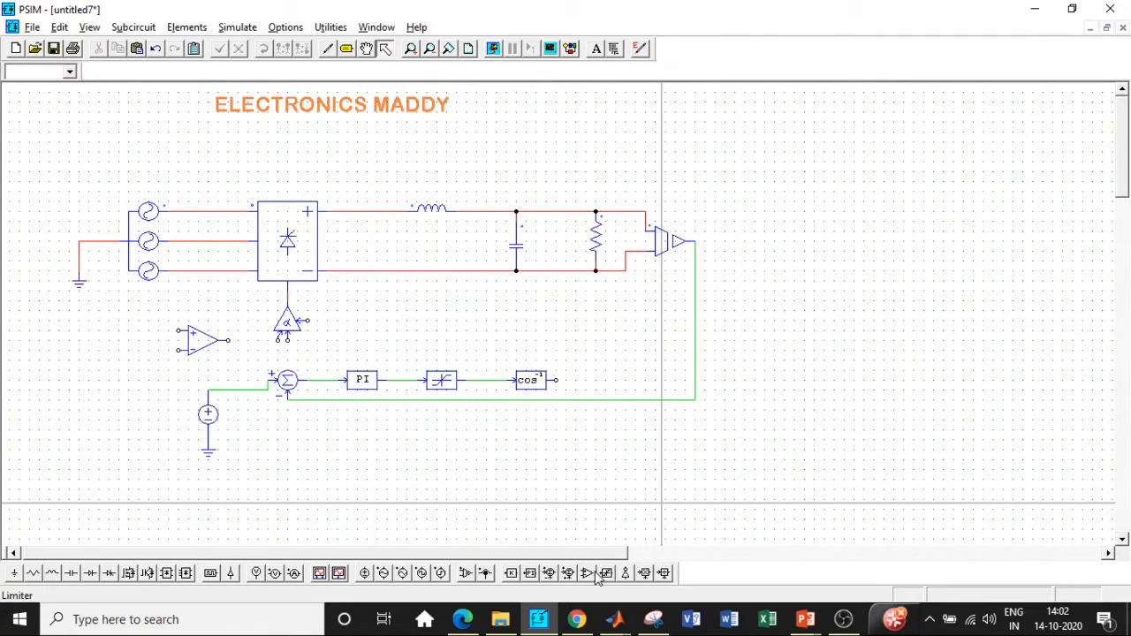
Place a step voltage source to the right of the alpha controller, shift it up one grid step and ground its lower terminal
click(440, 574)
click(407, 336)
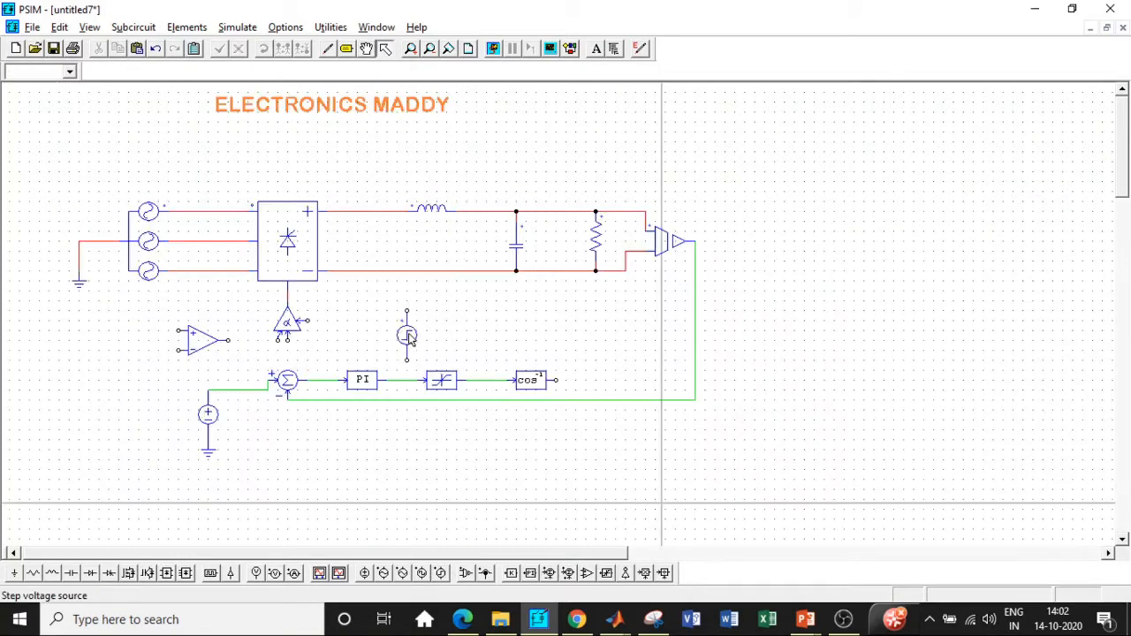
drag(407, 334, 406, 323)
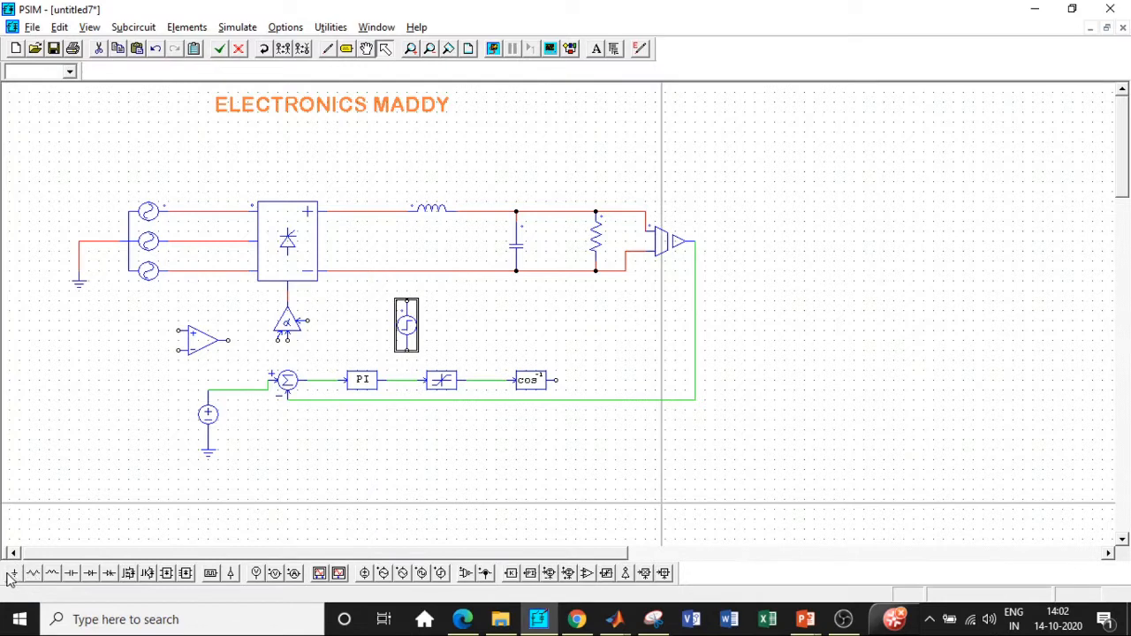
click(15, 573)
click(407, 355)
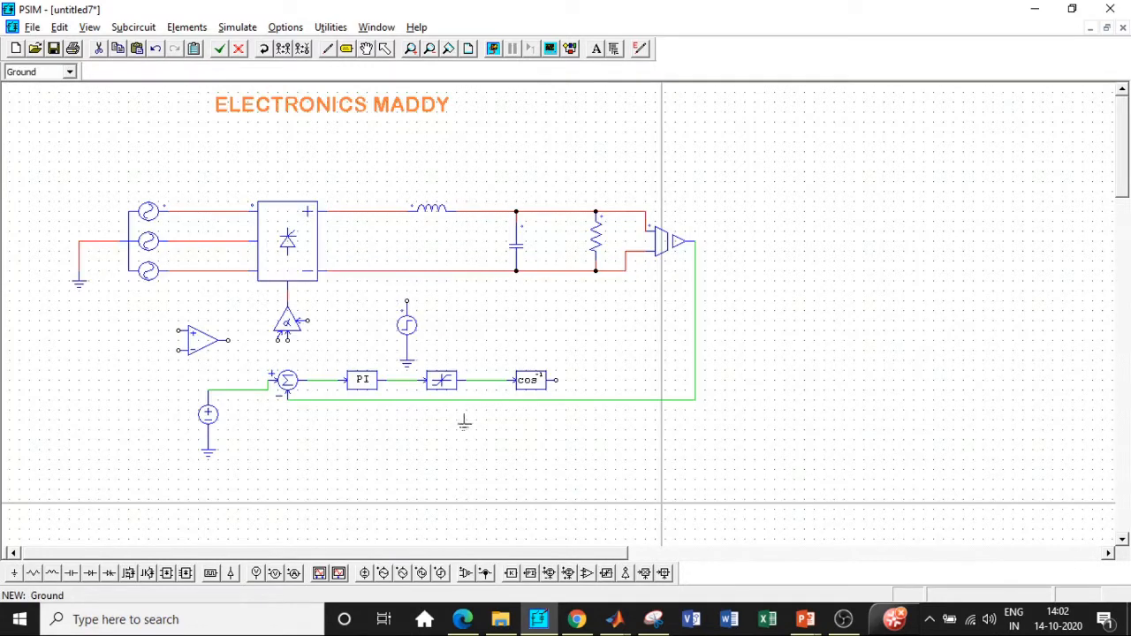
Place a ground below the comparator's inverting input and wire it to that input
click(14, 572)
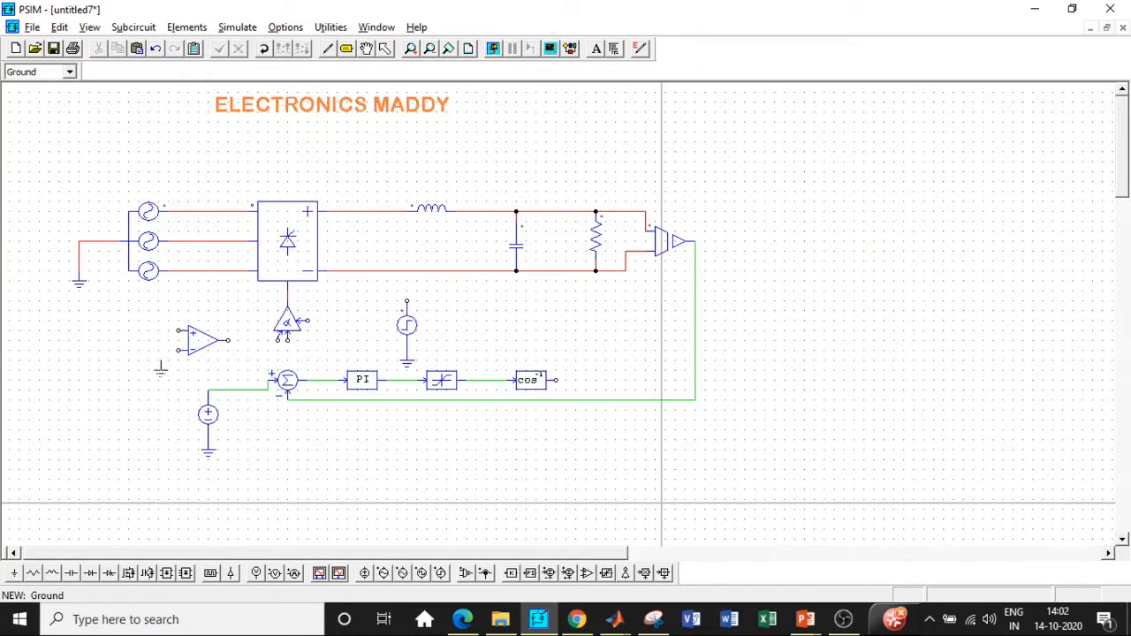
click(327, 48)
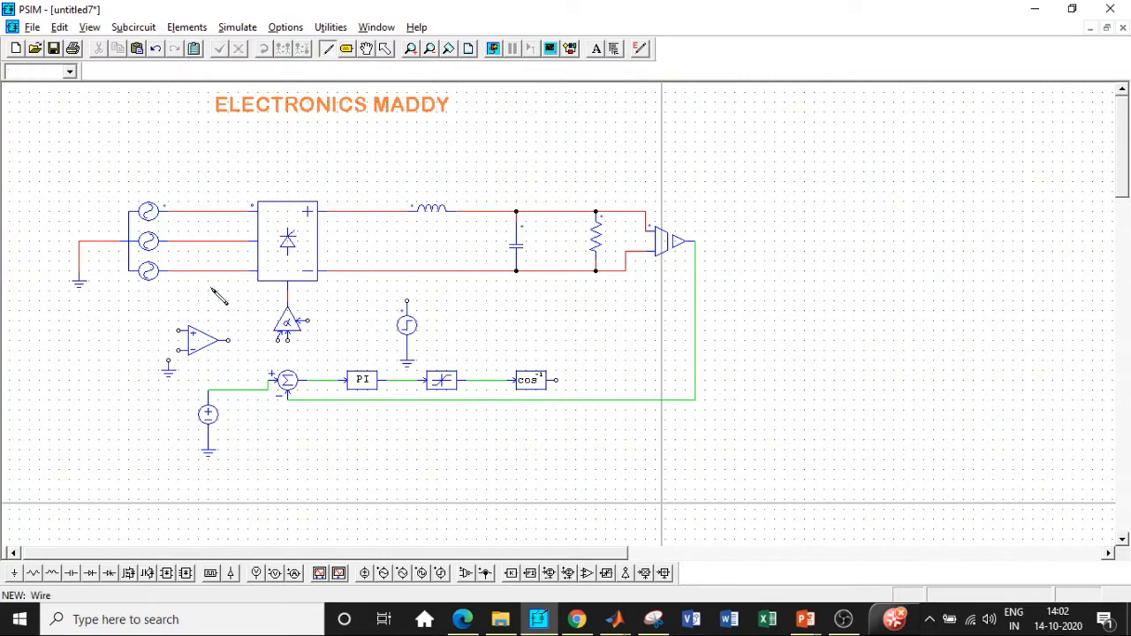
drag(169, 370, 178, 351)
key(Escape)
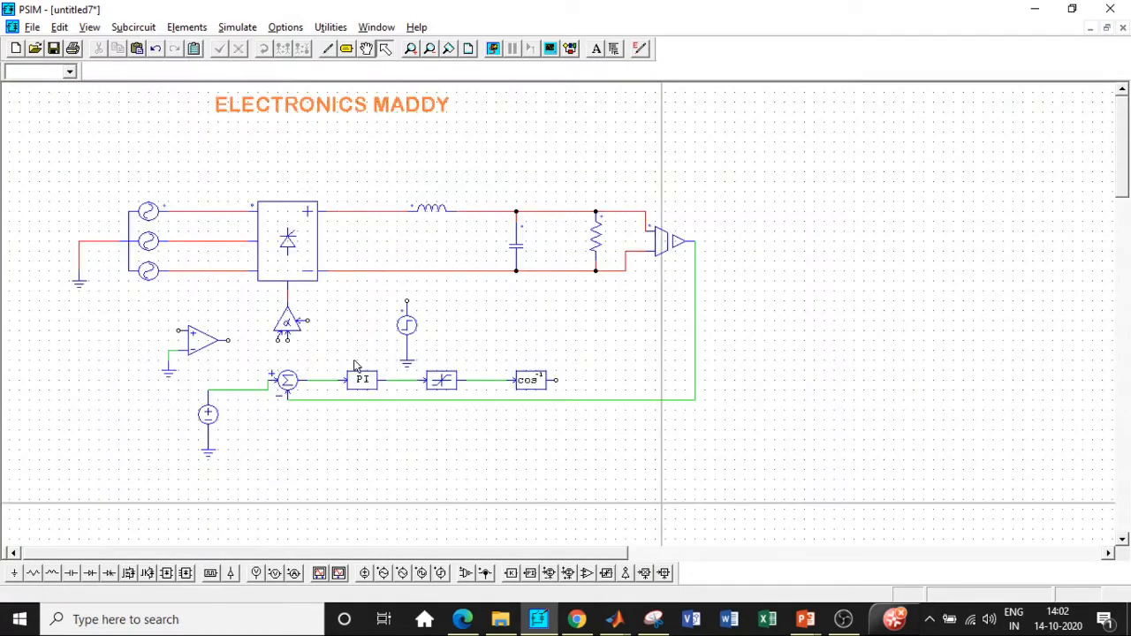
Copy the output voltage sensor and place the copy to the left of the comparator, rotated with its output facing down
click(644, 248)
key(ctrl+c)
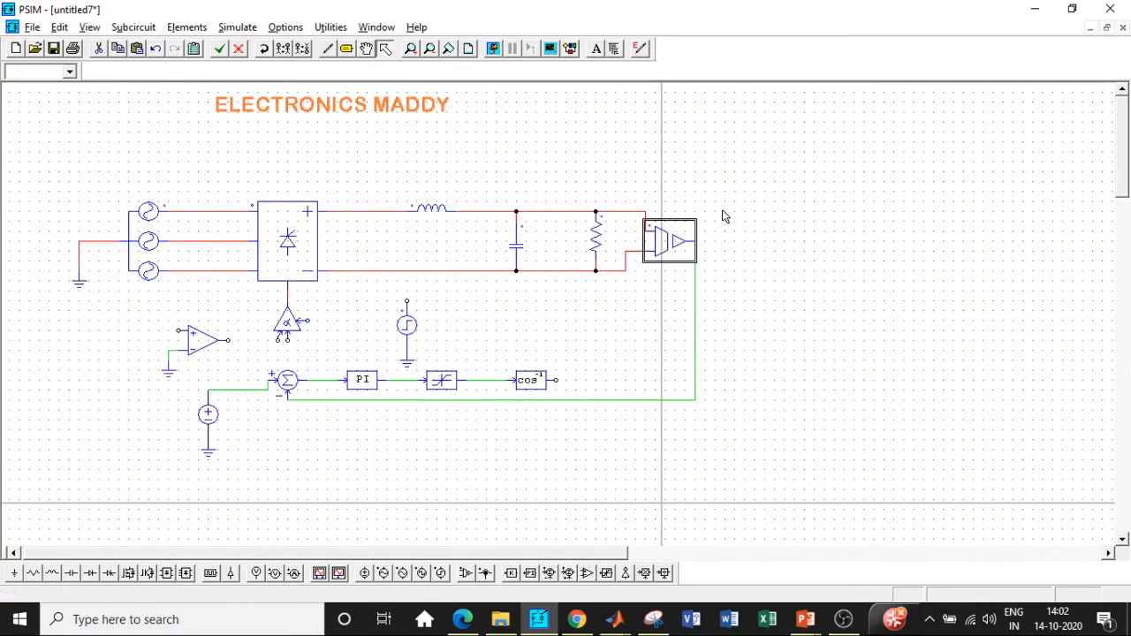
key(ctrl+v)
right_click(187, 281)
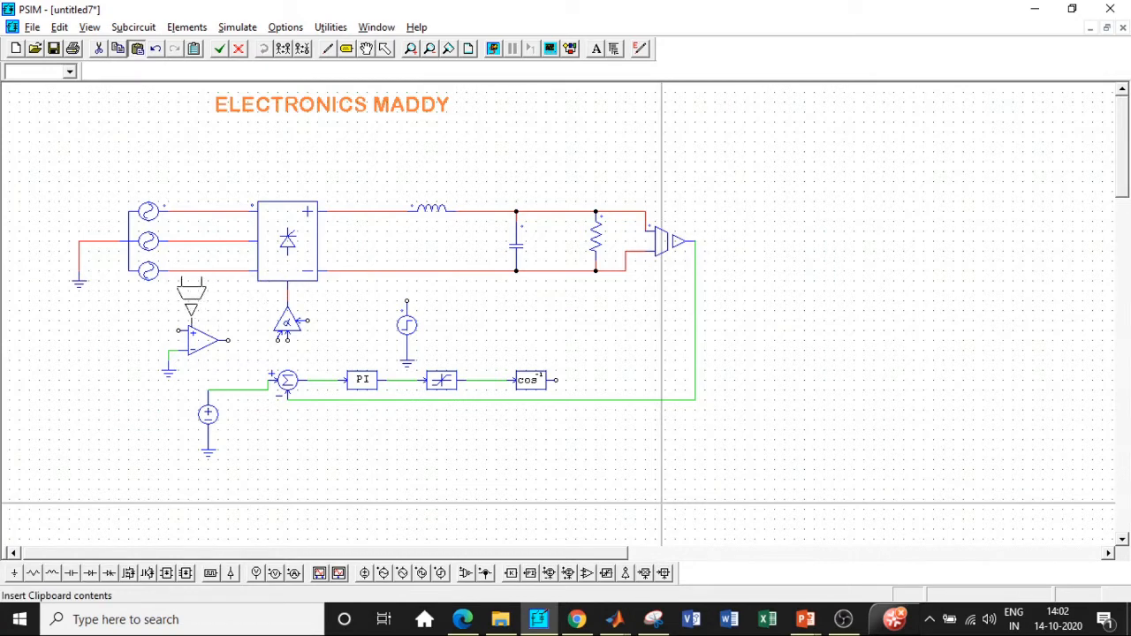
click(128, 355)
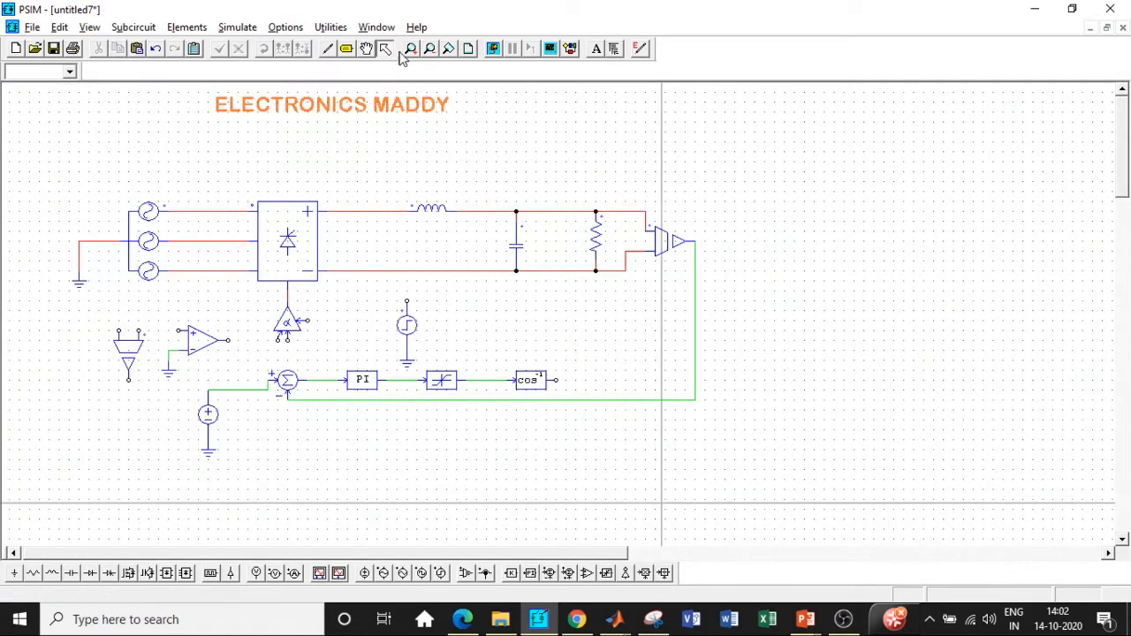
Wire the copied voltage sensor's two inputs to the upper and lower AC phase lines feeding the thyristor bridge
click(327, 49)
mouse_move(139, 332)
mouse_down()
mouse_move(223, 231)
mouse_move(111, 174)
mouse_move(167, 145)
mouse_move(222, 207)
mouse_move(209, 211)
mouse_up()
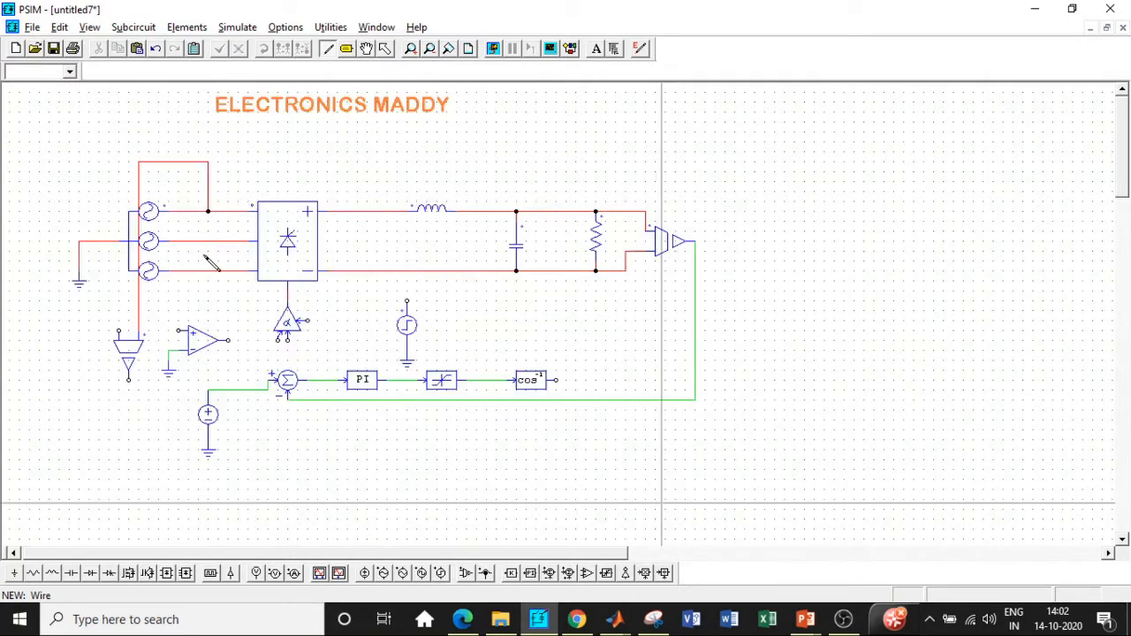
drag(122, 332, 187, 271)
Wire the copied sensor through the comparator to the alpha controller's synchronization input, and connect the step source to its enable input
click(326, 50)
drag(128, 380, 188, 332)
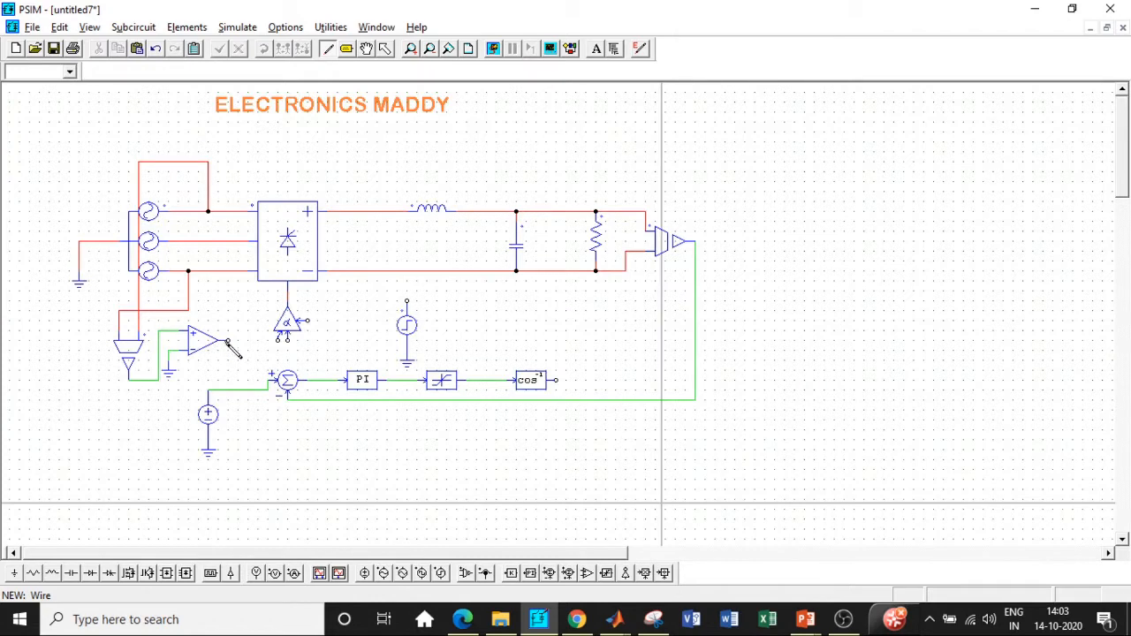
drag(227, 340, 348, 311)
key(Escape)
Check the step voltage source's Vstep and Tstep parameters
click(404, 324)
double_click(406, 324)
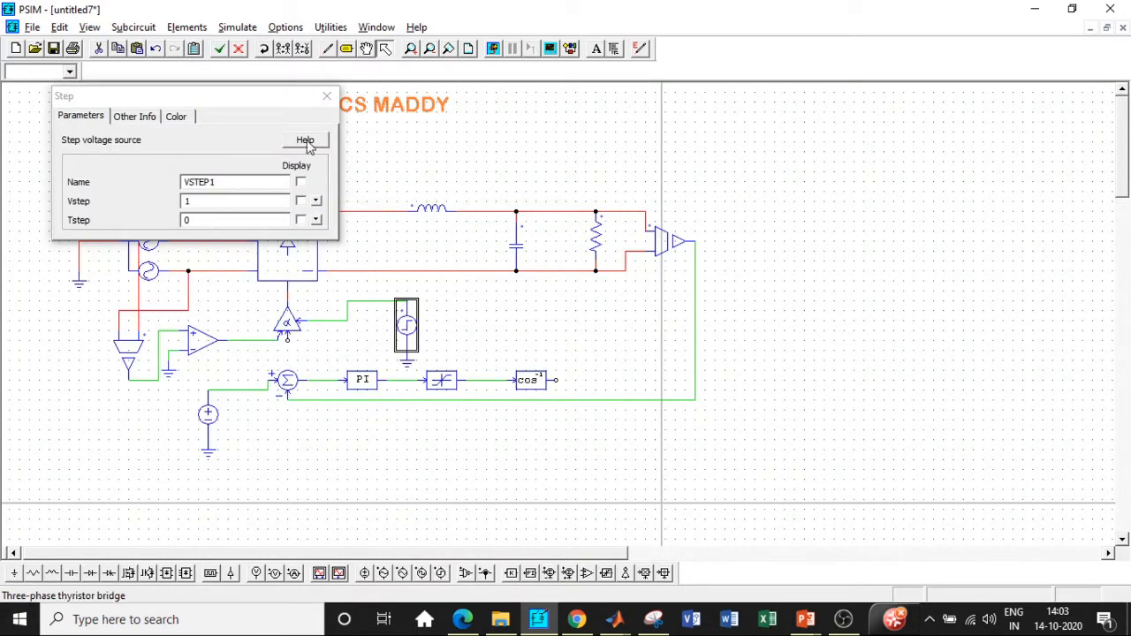
click(327, 95)
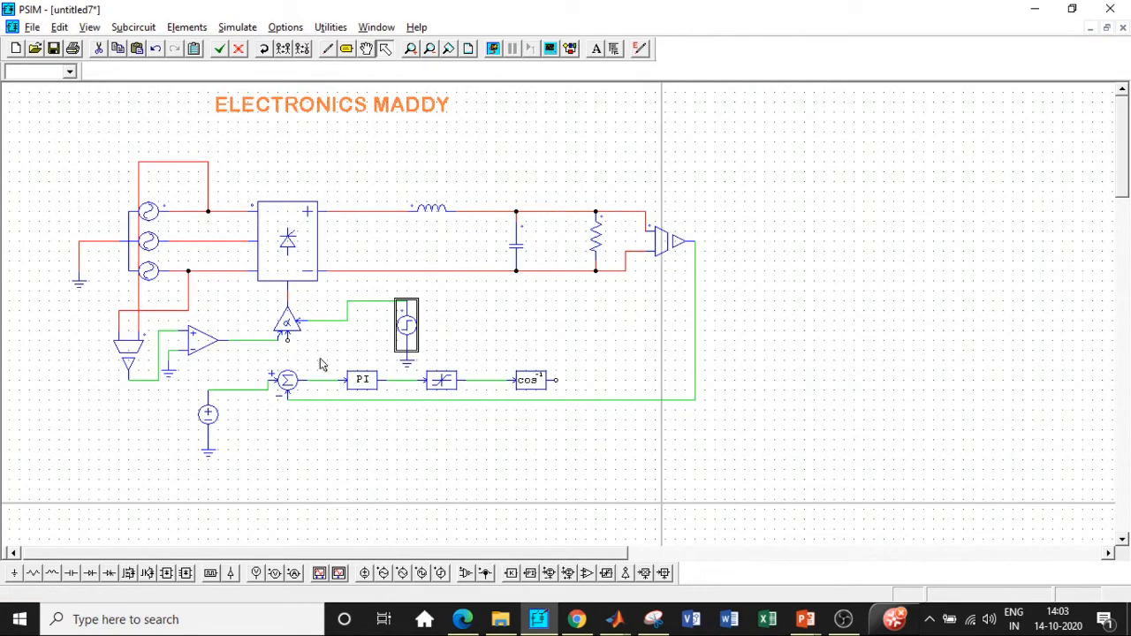
Wire the arccosine block's output to the alpha controller's remaining lower input, routing it above the PI and limiter blocks
click(329, 49)
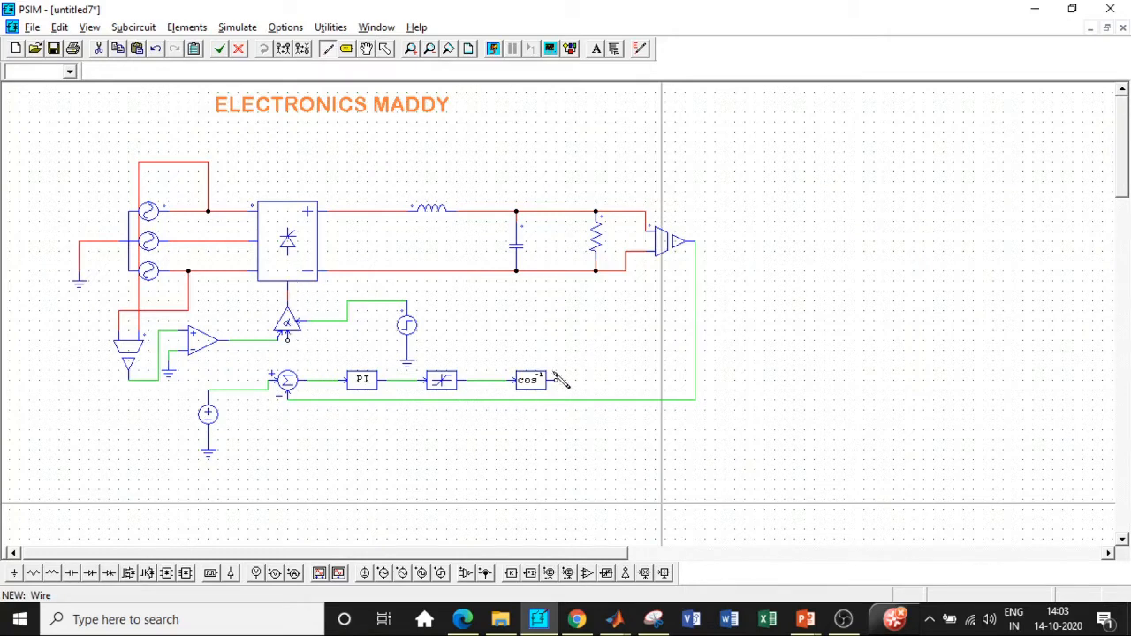
mouse_move(289, 340)
mouse_down()
mouse_move(350, 363)
mouse_move(356, 348)
mouse_move(547, 359)
mouse_up()
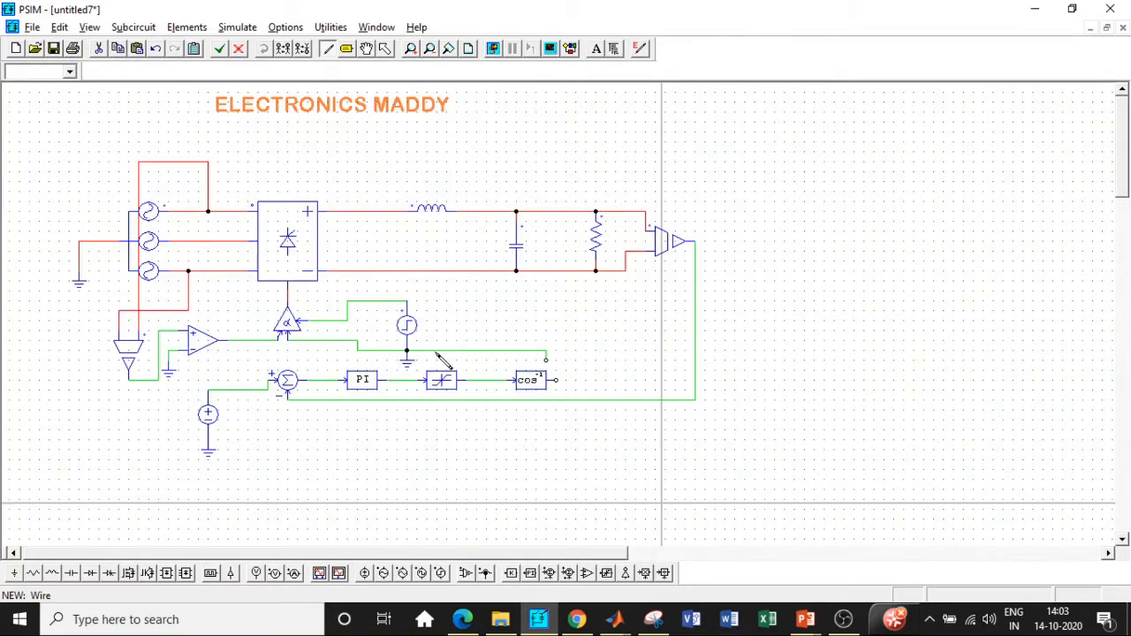
key(ctrl+z)
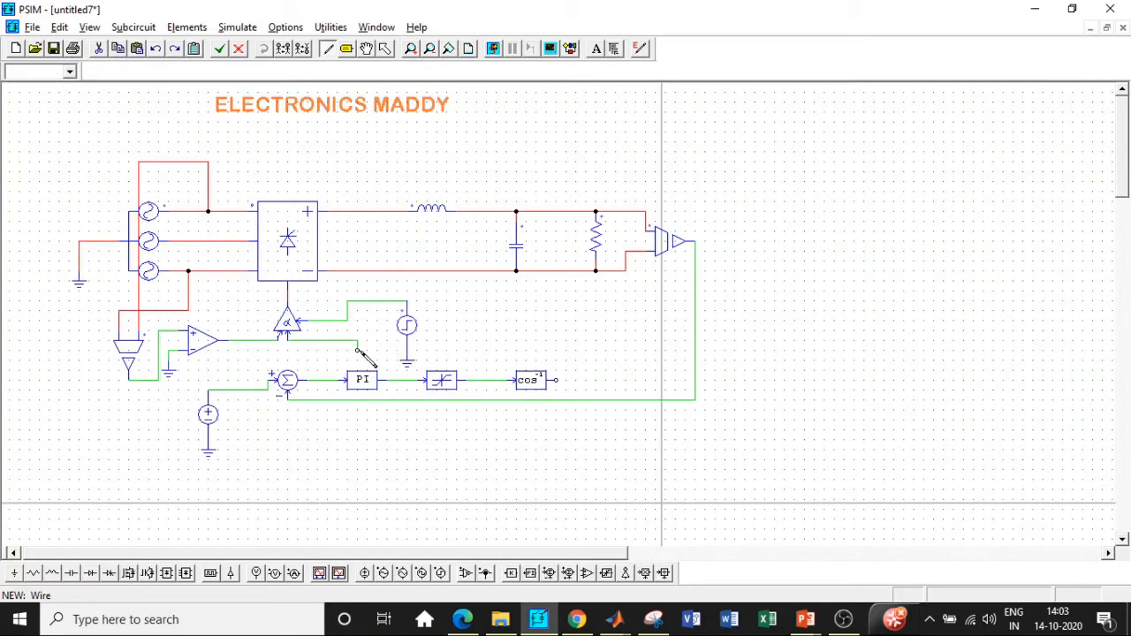
mouse_move(556, 380)
mouse_down()
mouse_move(522, 352)
mouse_move(368, 351)
mouse_up()
key(Escape)
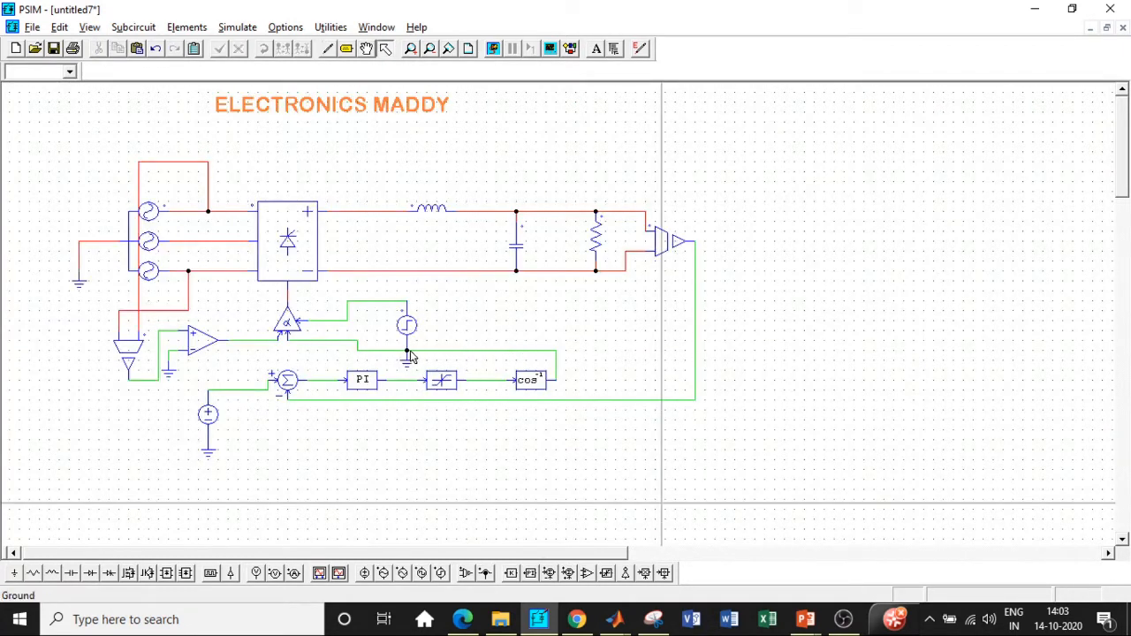
Move the step voltage source to the right and slightly up, and delete its old ground and the wire leading to it
click(406, 358)
drag(417, 322, 461, 316)
click(407, 356)
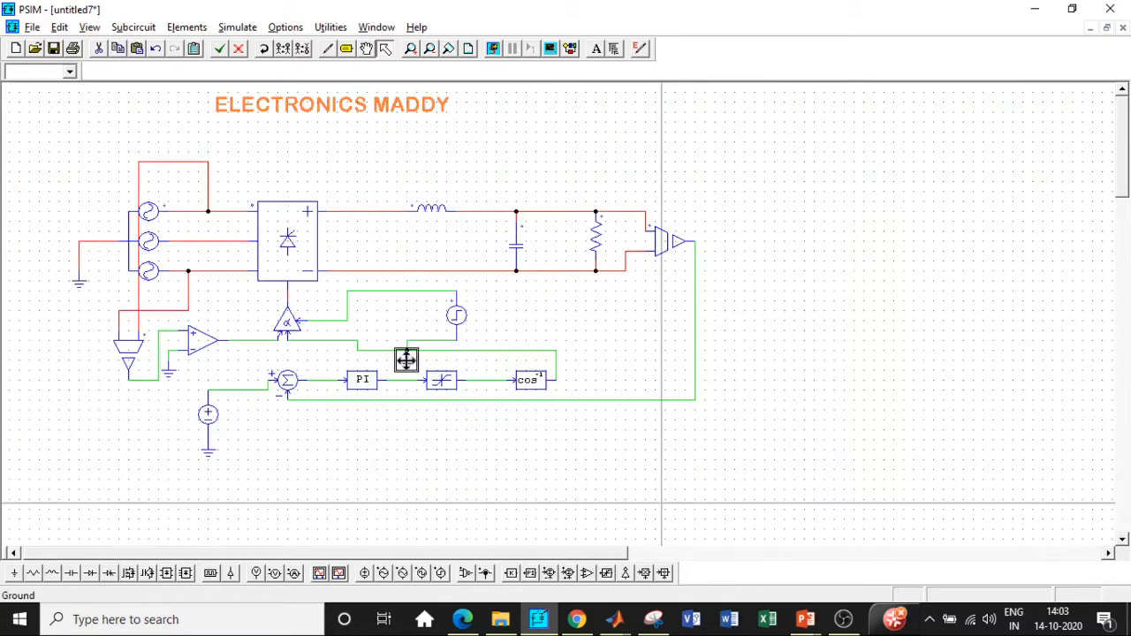
click(424, 341)
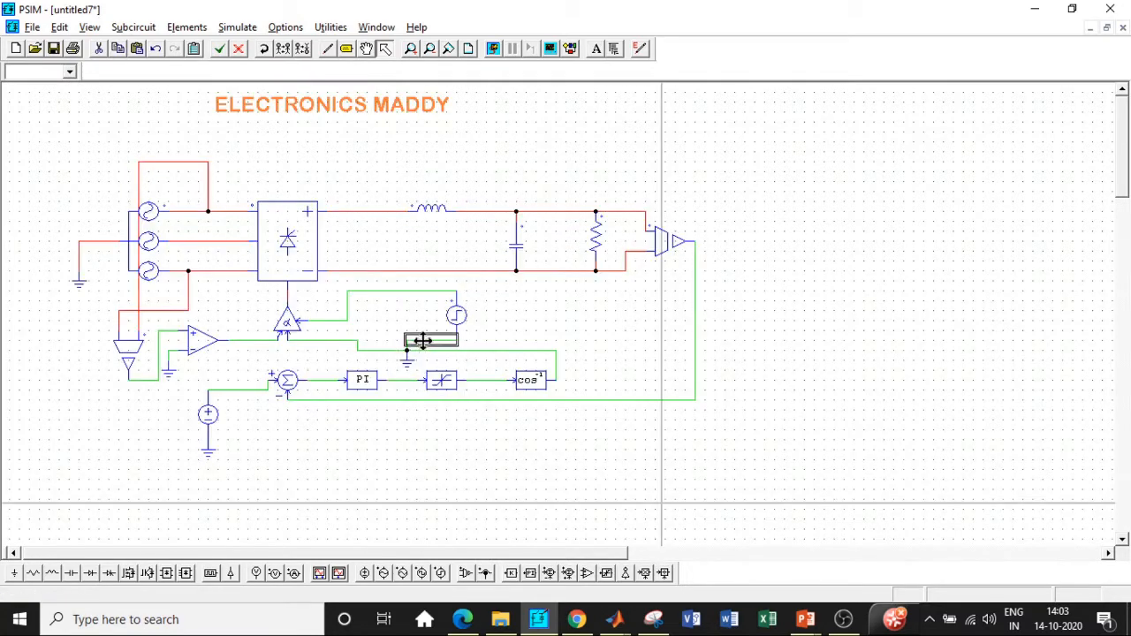
key(Delete)
click(408, 362)
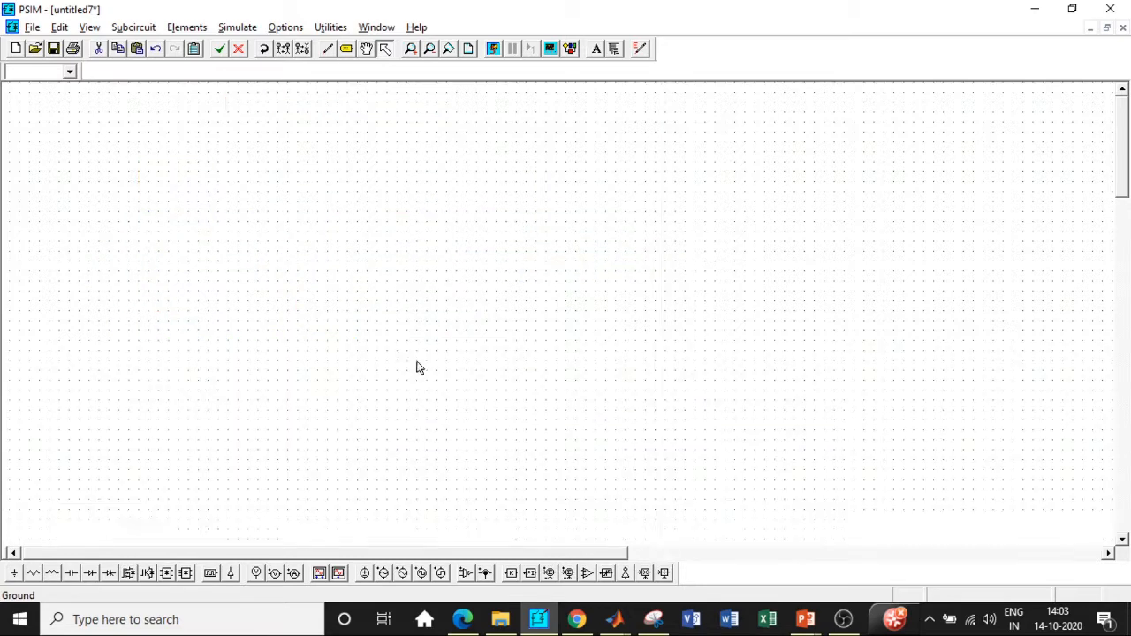
key(Delete)
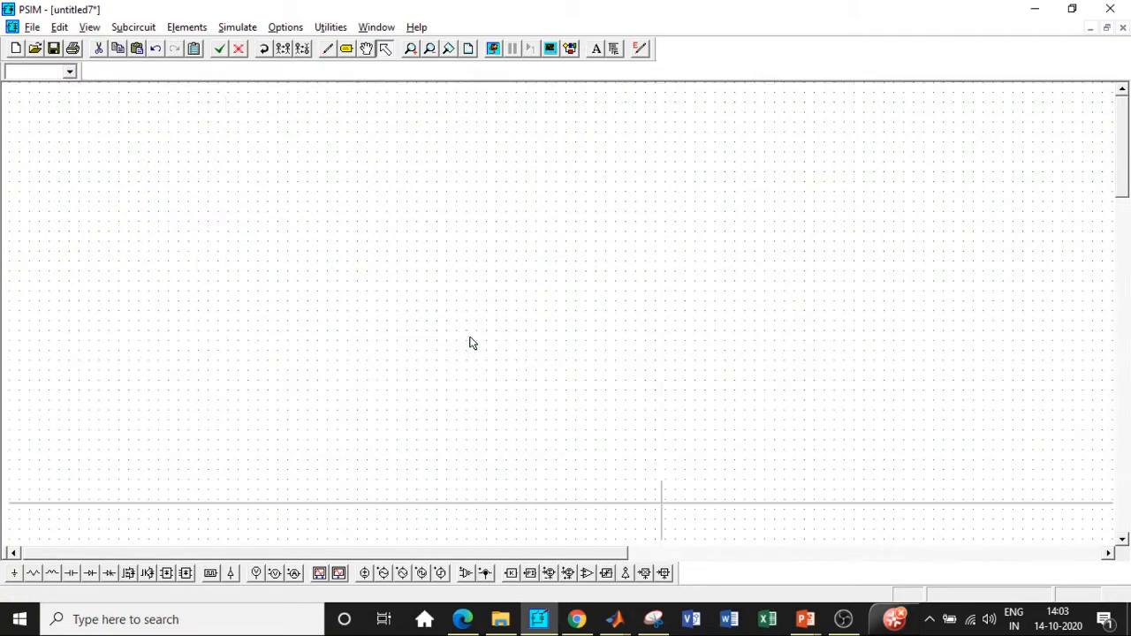
click(458, 319)
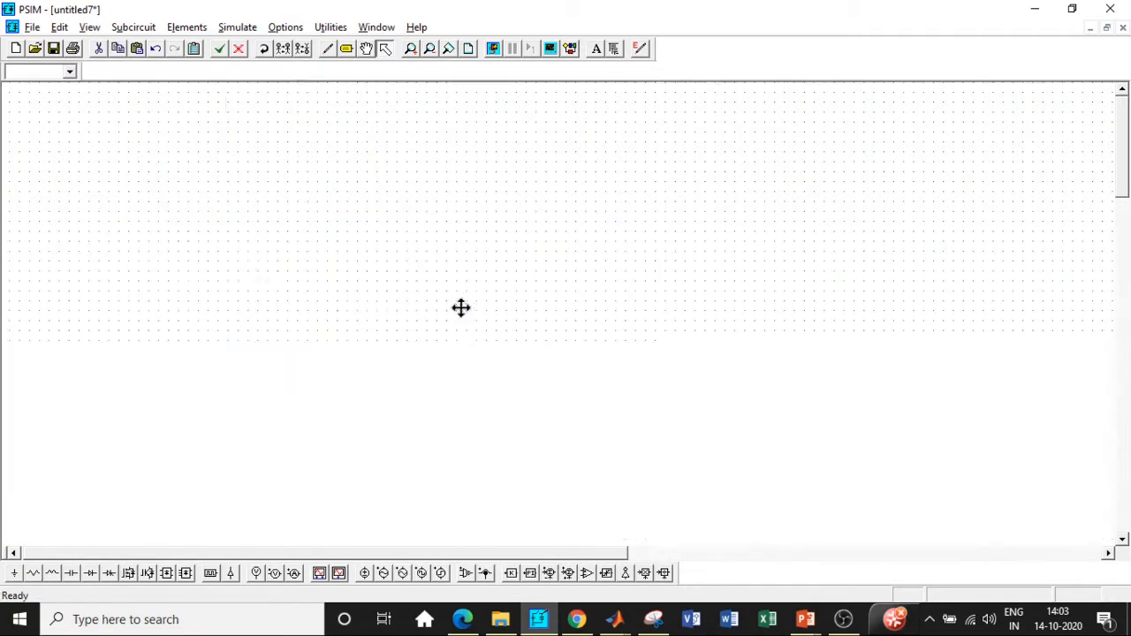
drag(456, 330, 445, 309)
key(ctrl+z)
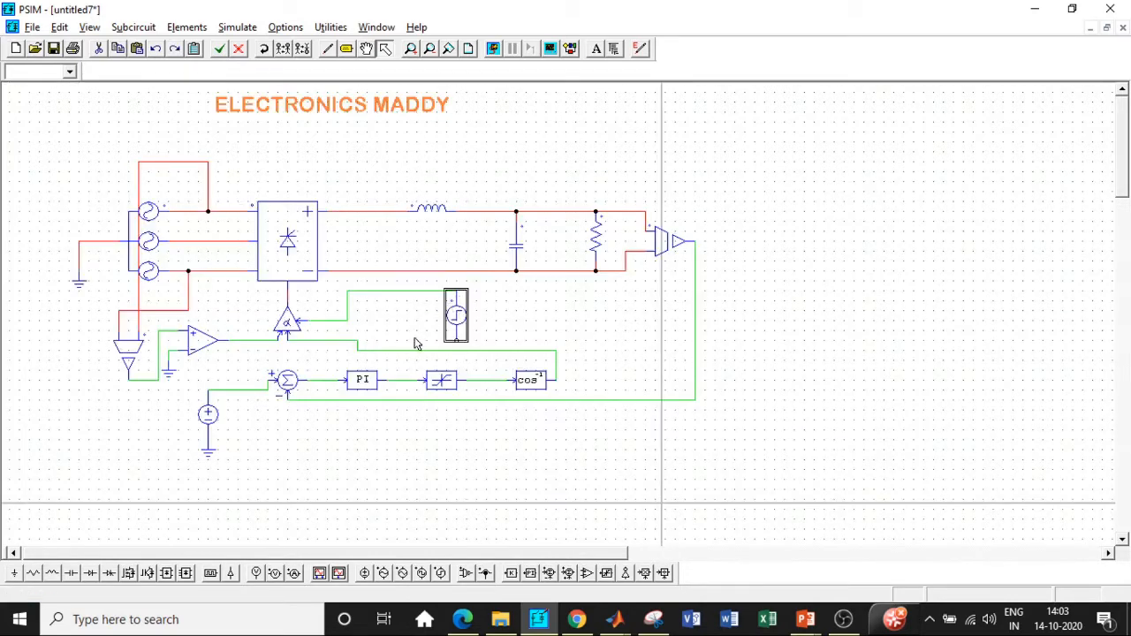
Place a new ground to the right of the step voltage source and wire the source's lower terminal to it
click(14, 572)
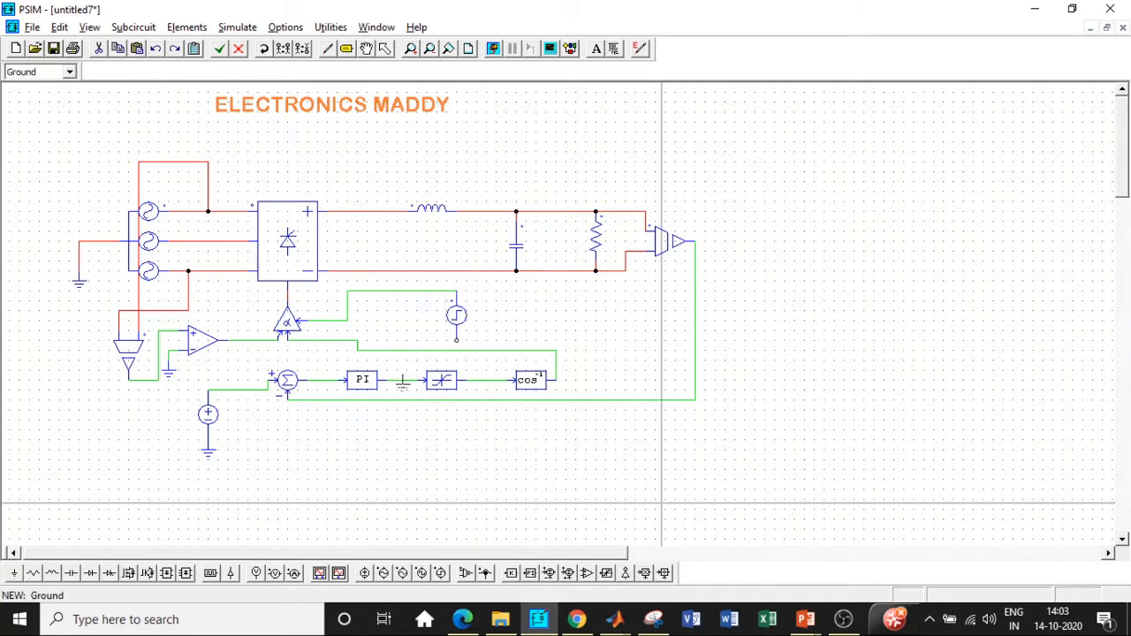
click(506, 329)
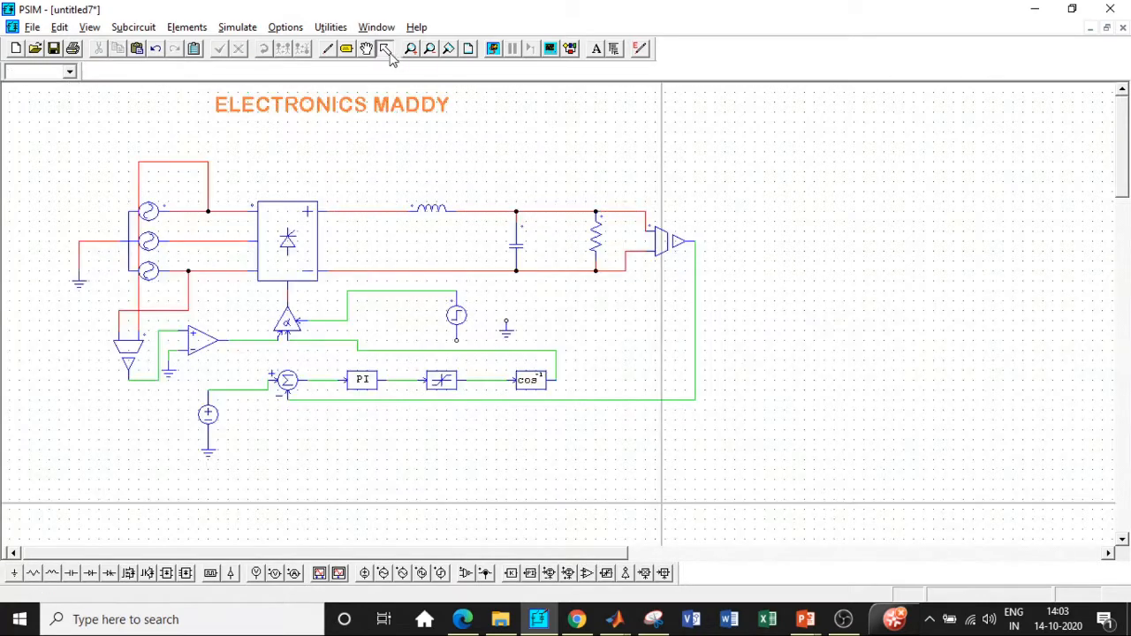
click(327, 49)
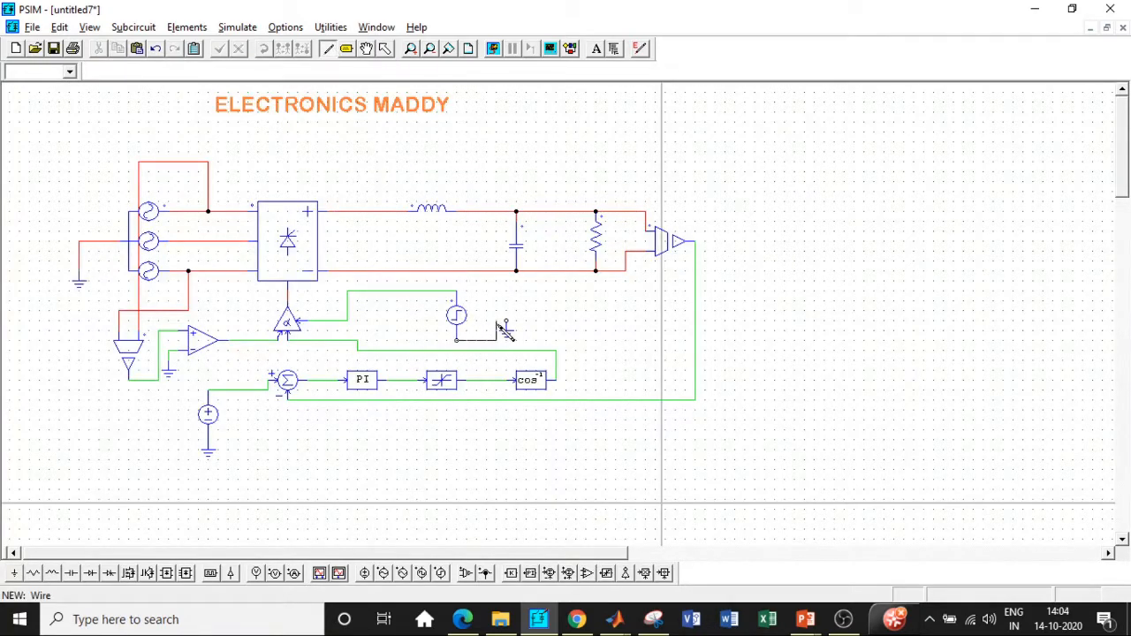
drag(496, 322, 507, 321)
key(Escape)
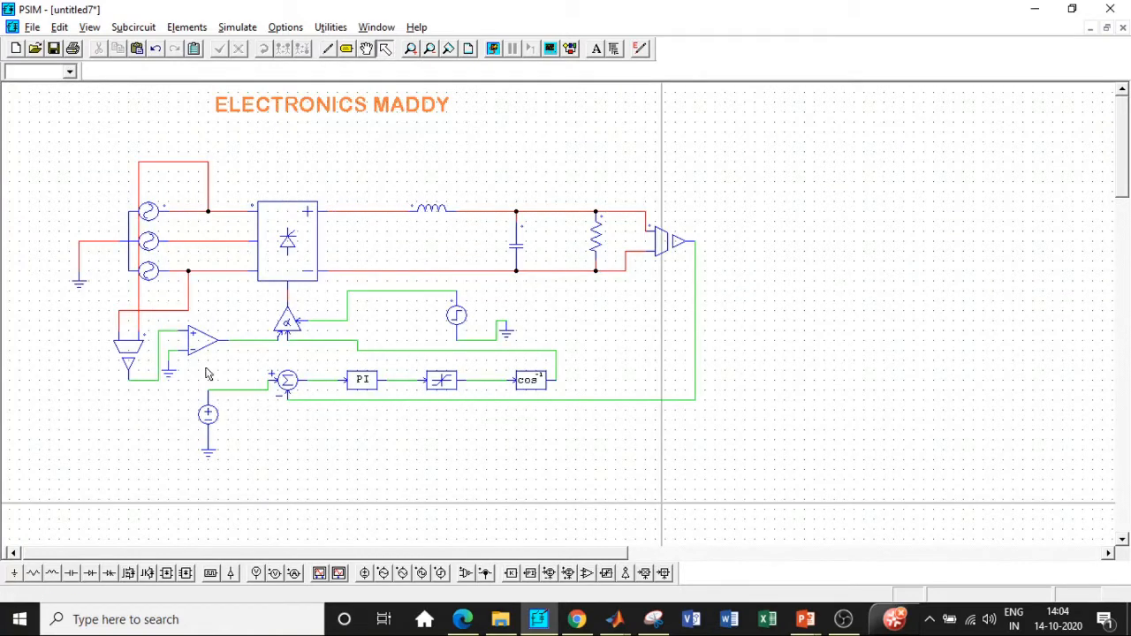
Set the three-phase sine source to 230 V line-to-line rms and a frequency of 50 Hz
double_click(141, 234)
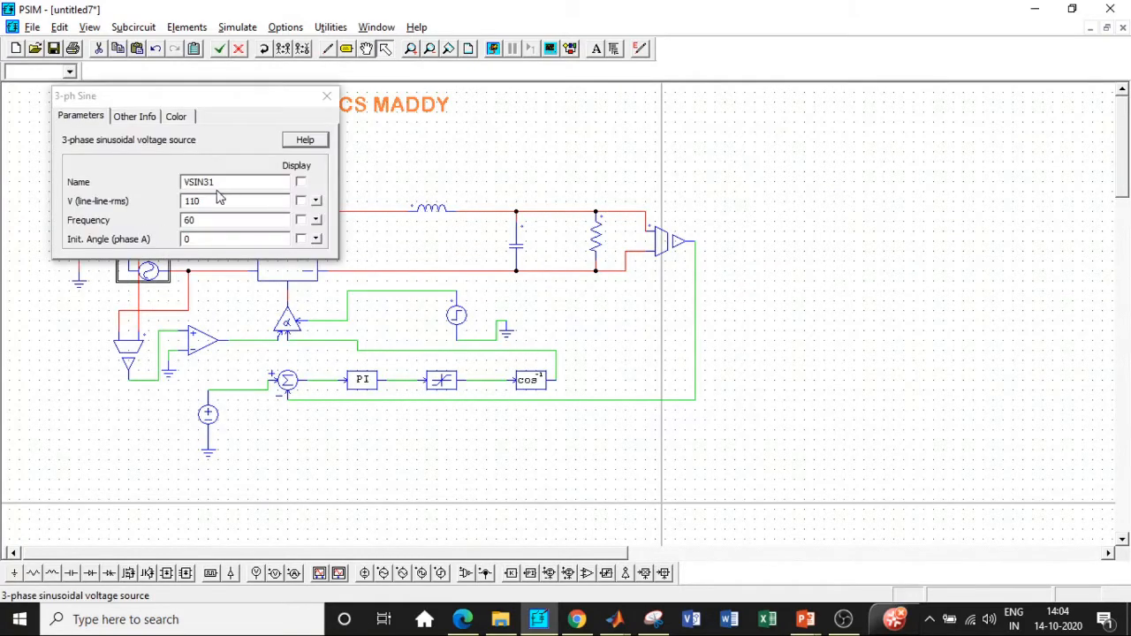
text(230)
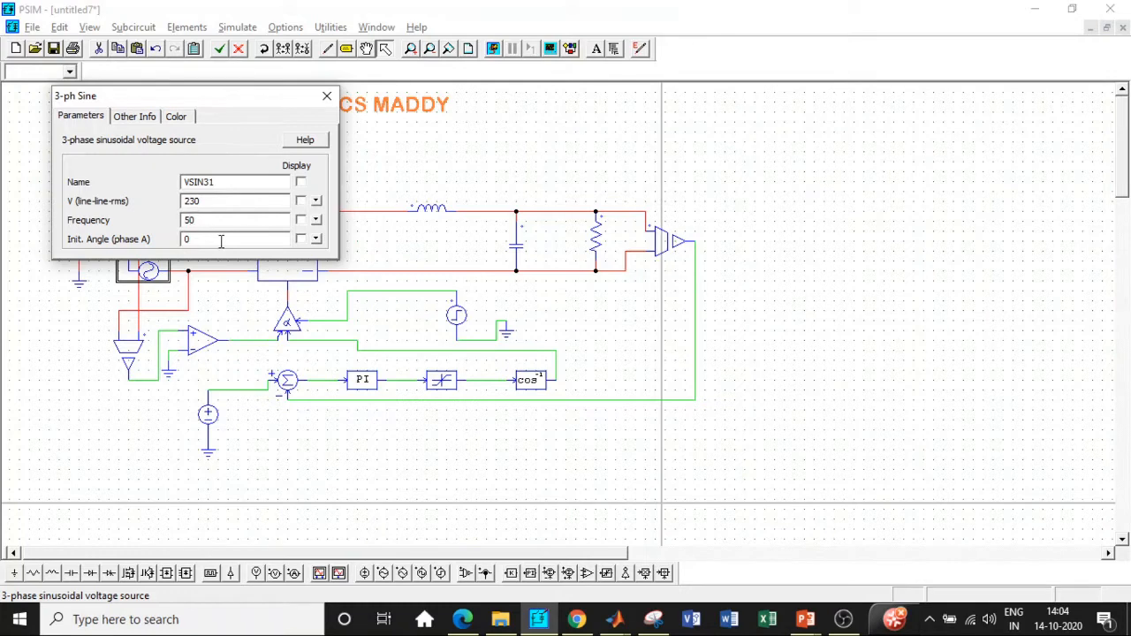
click(327, 96)
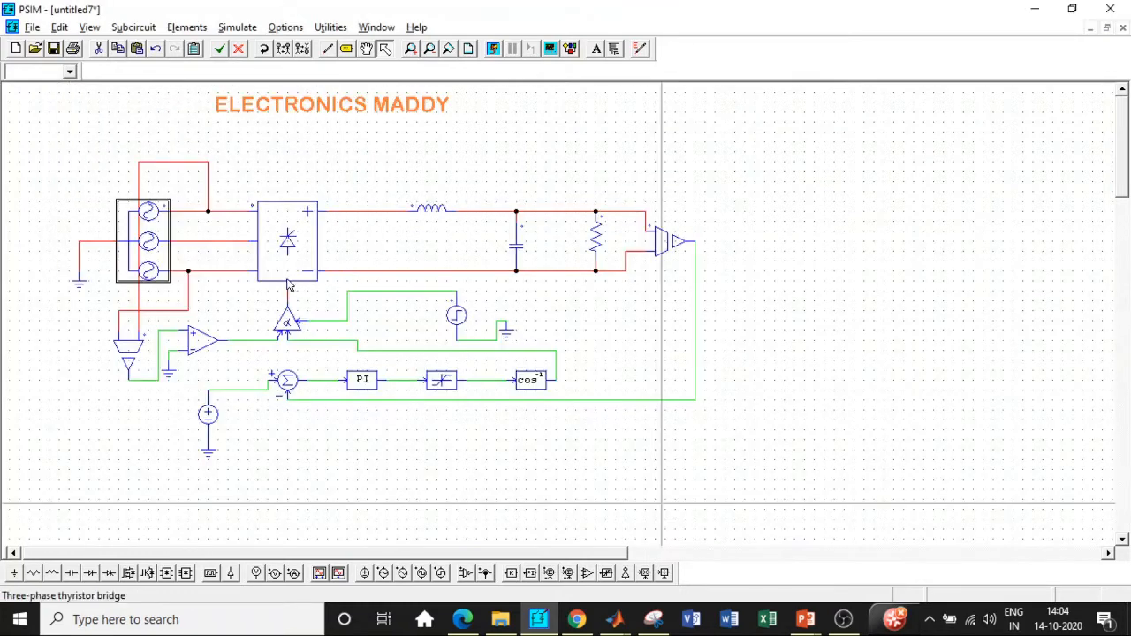
Set the alpha controller's frequency to 50 Hz
double_click(288, 320)
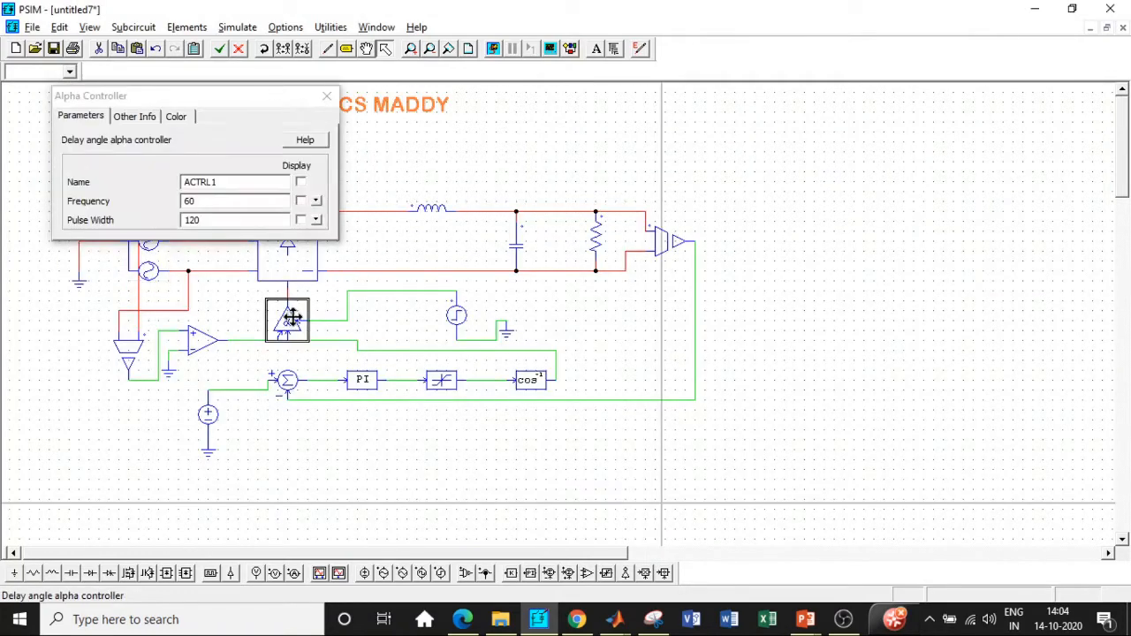
click(190, 201)
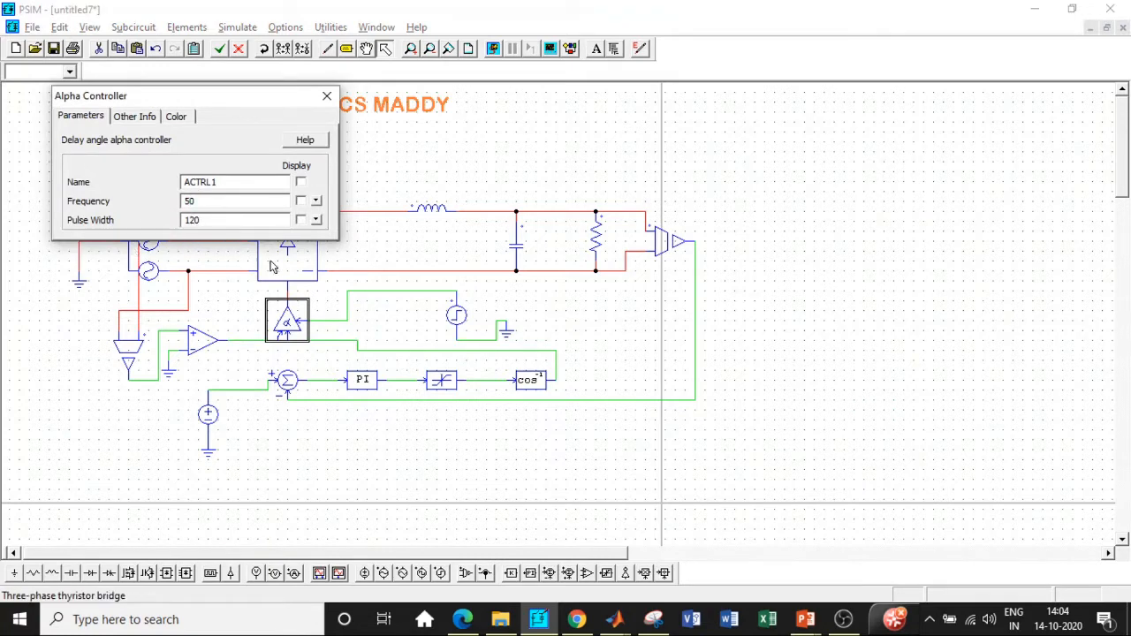
click(326, 97)
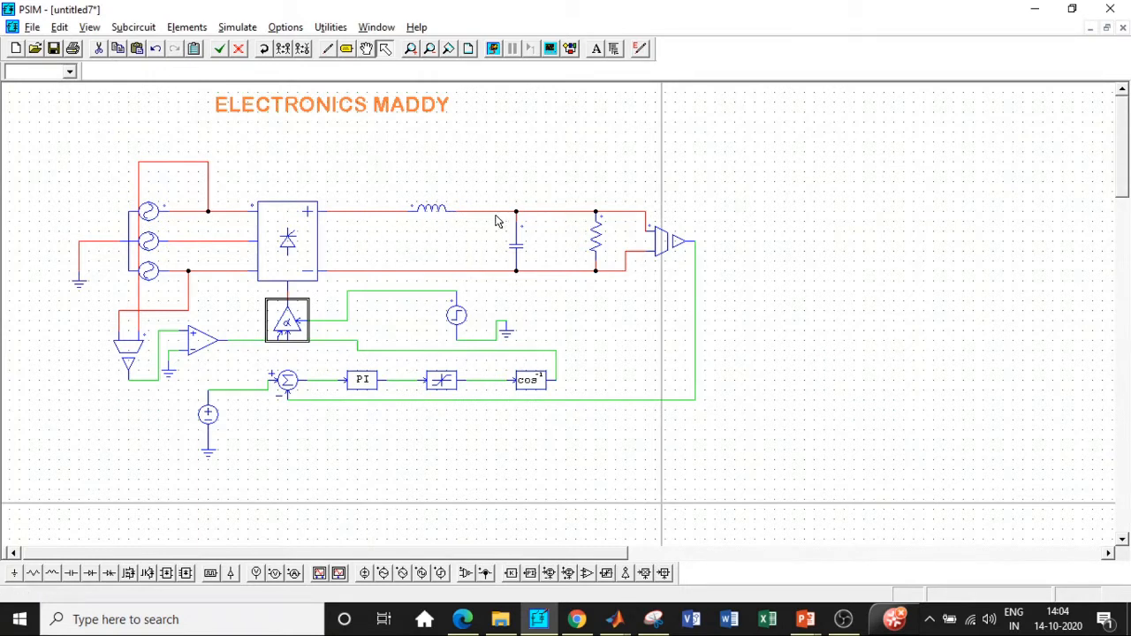
Check the amplitude of the DC reference voltage source
double_click(210, 413)
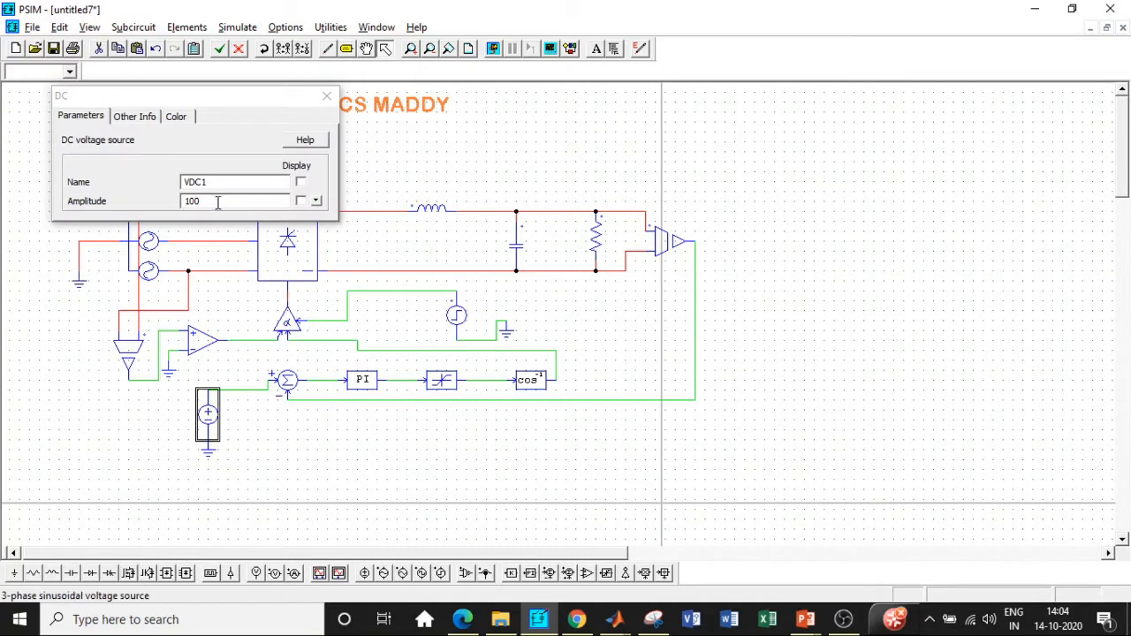
click(326, 95)
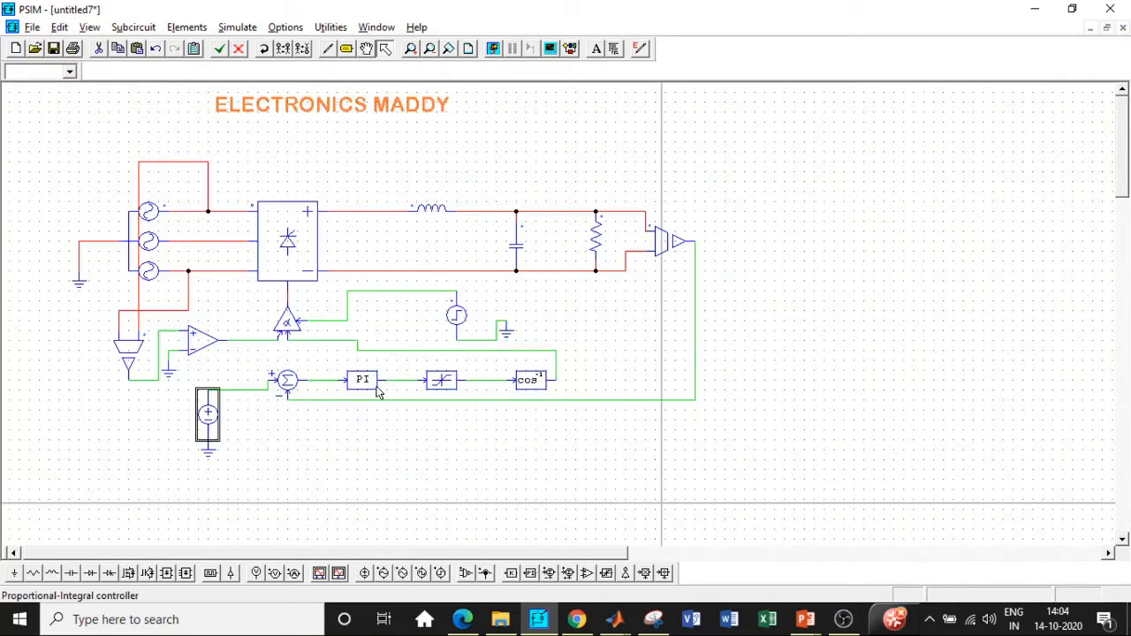
Edit the PI controller's gain and time constant
double_click(369, 383)
click(192, 201)
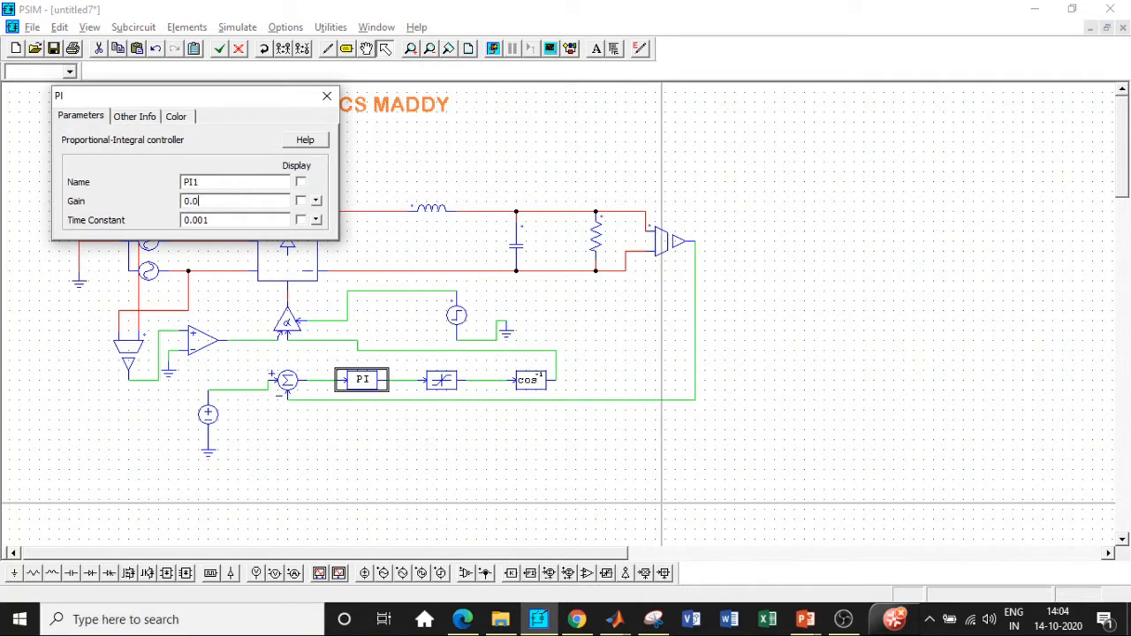
click(216, 220)
click(327, 97)
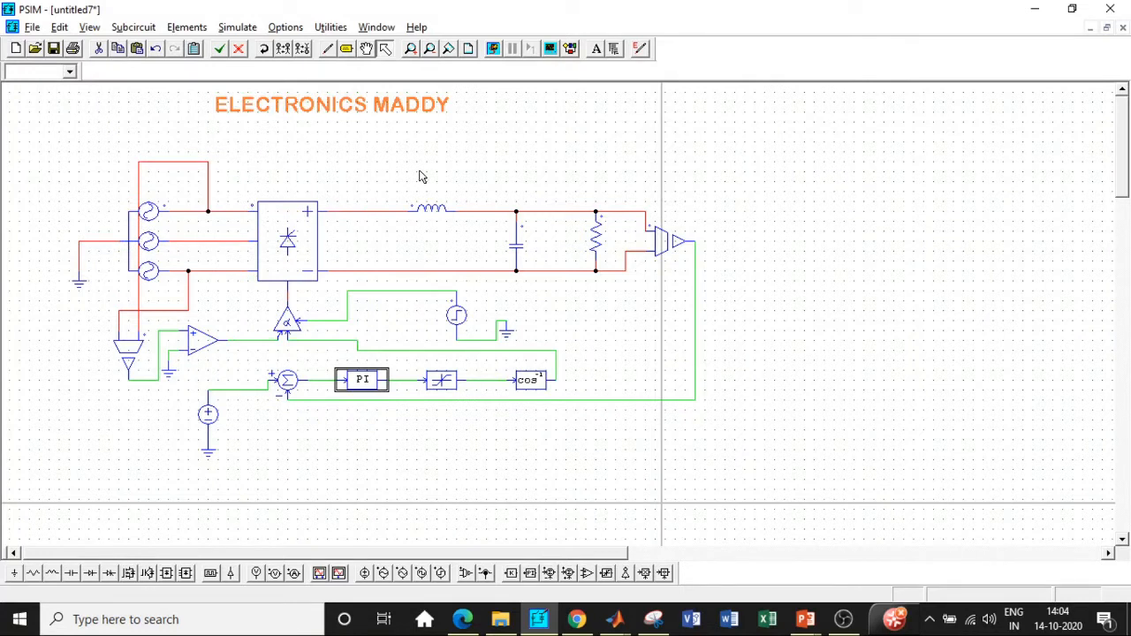
Check the lower and upper limits of the limiter block after the PI controller
double_click(442, 380)
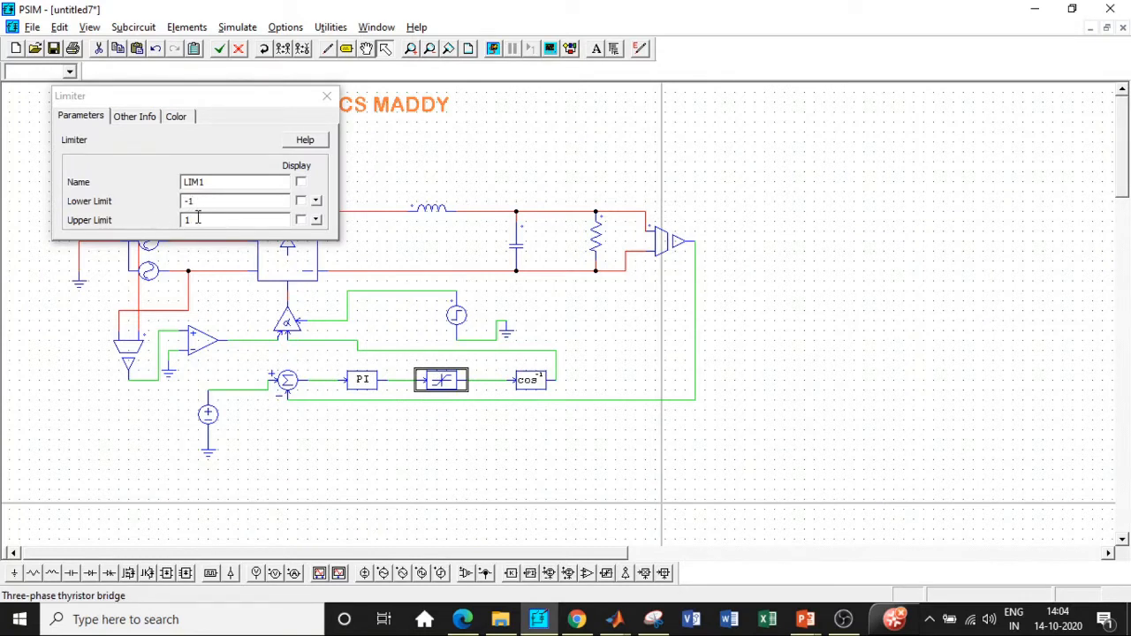
click(326, 95)
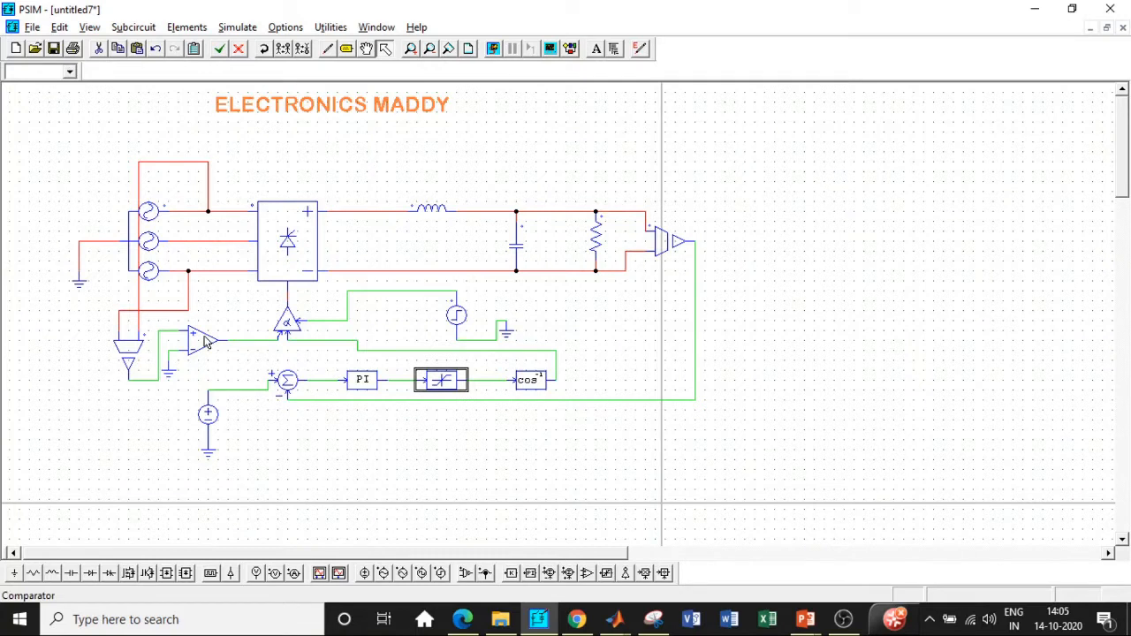
Place a two-node voltage probe between the capacitor and the load resistor, and wire it across the DC output rails
click(275, 574)
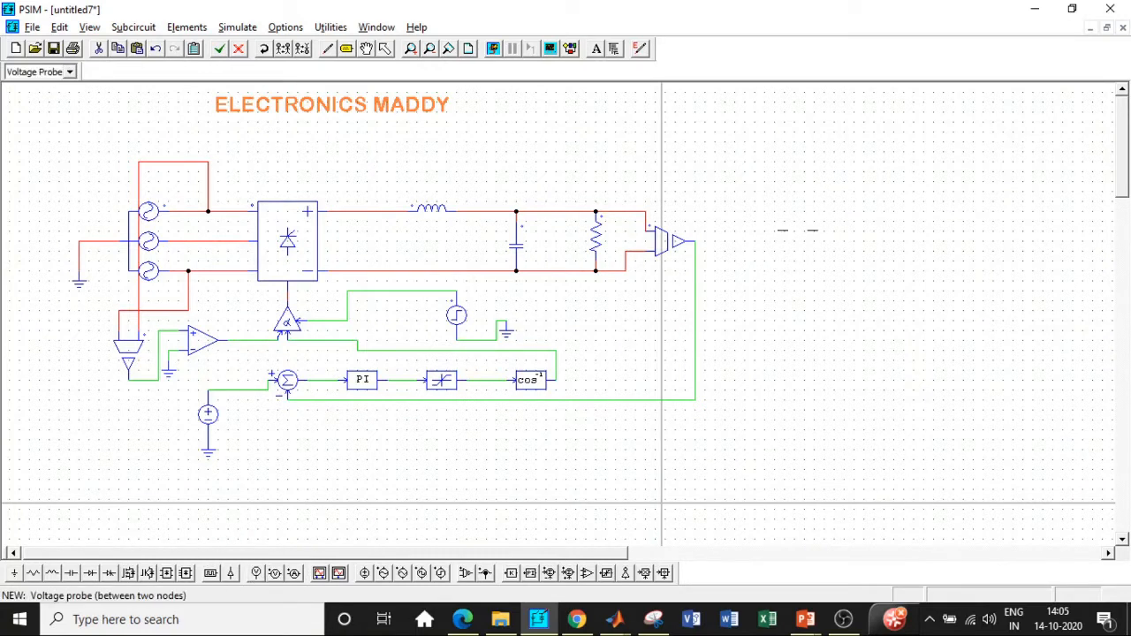
click(545, 240)
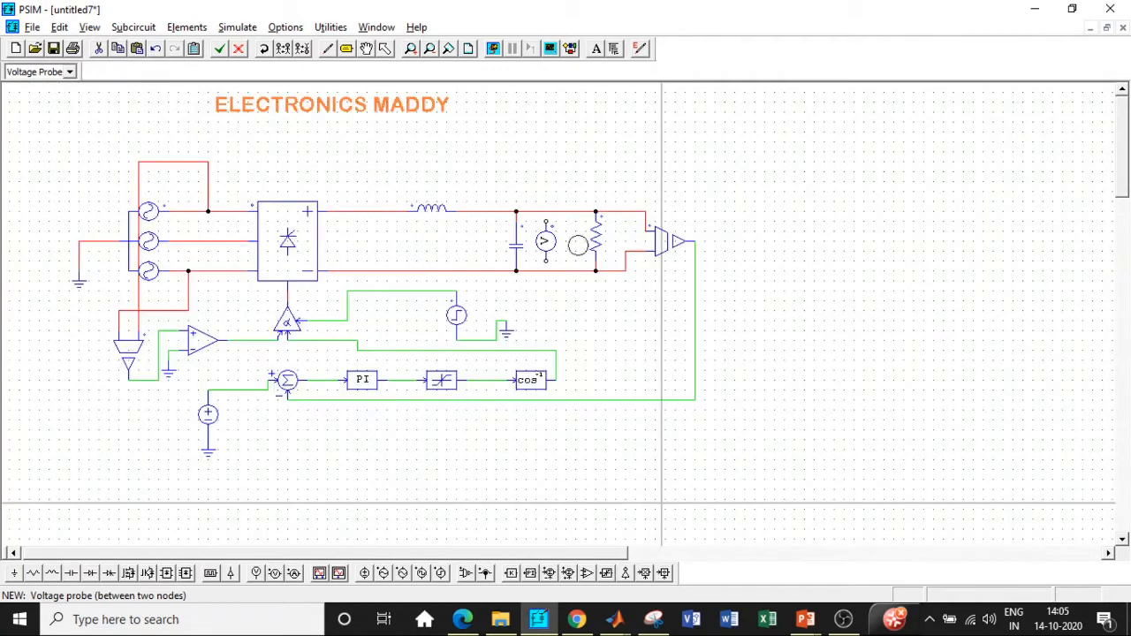
key(Escape)
click(327, 49)
drag(546, 222, 546, 213)
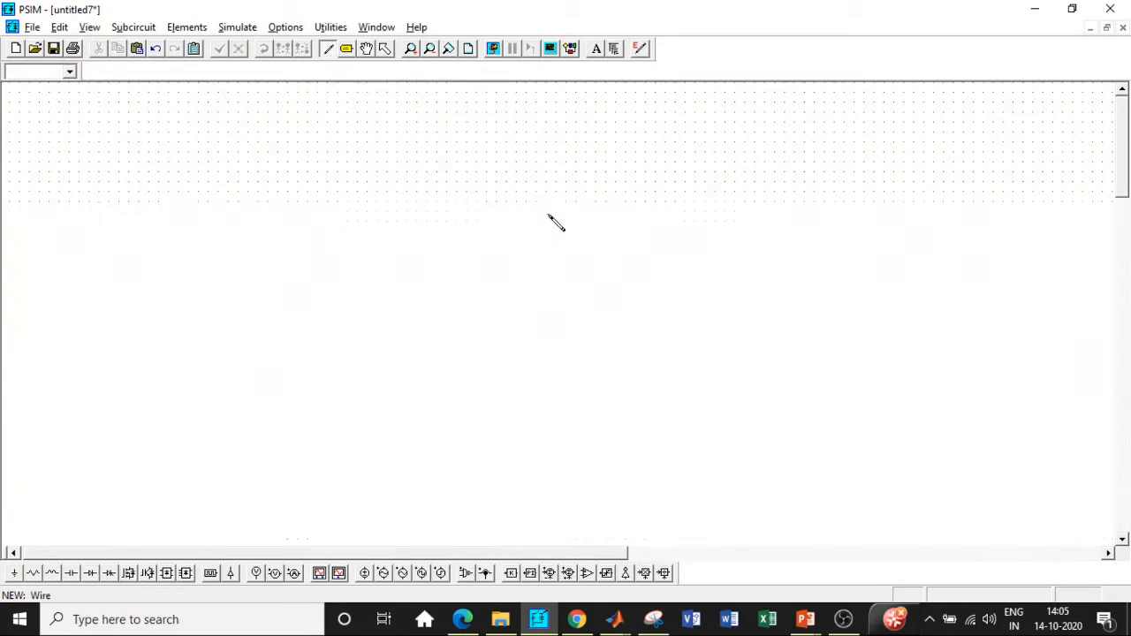
drag(546, 262, 546, 271)
key(Escape)
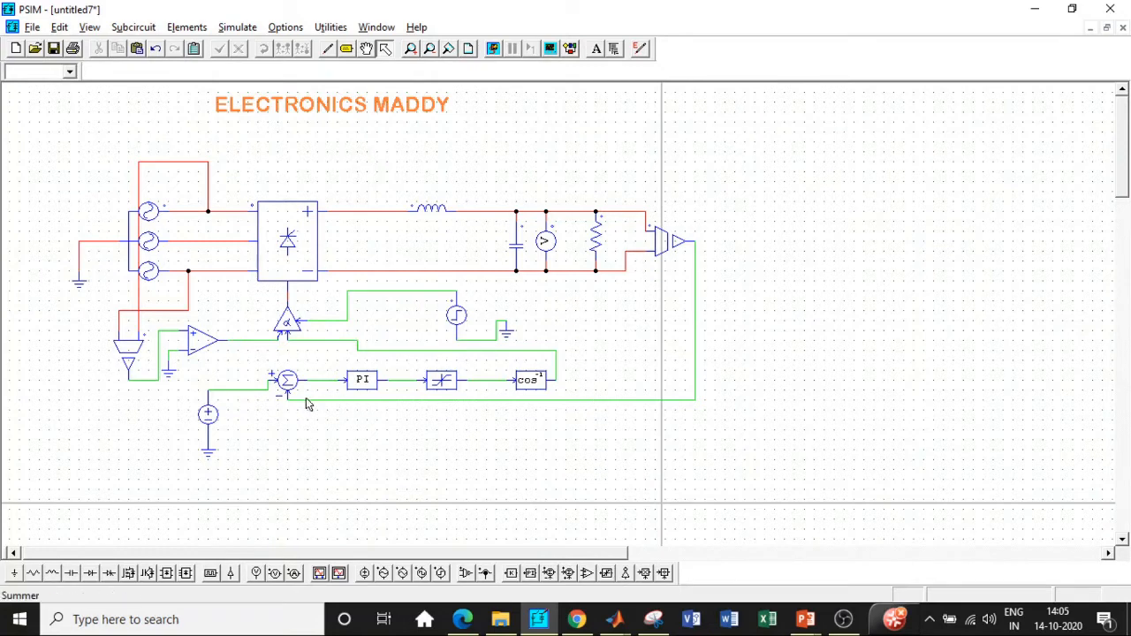
Check the amplitude of the DC reference source feeding the summer
click(209, 413)
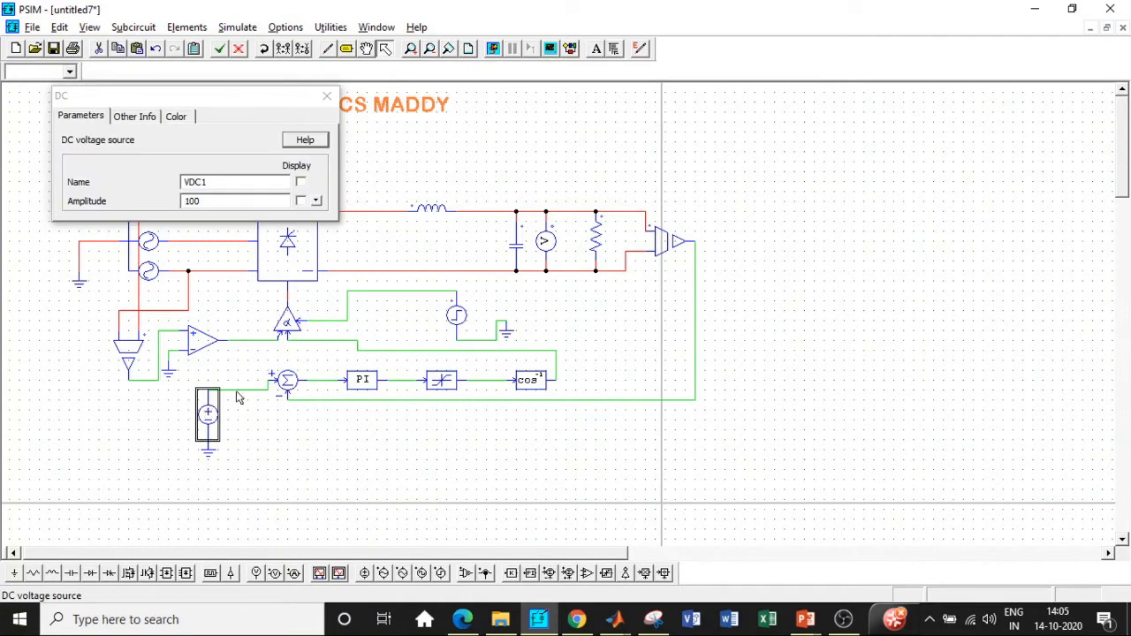
click(433, 161)
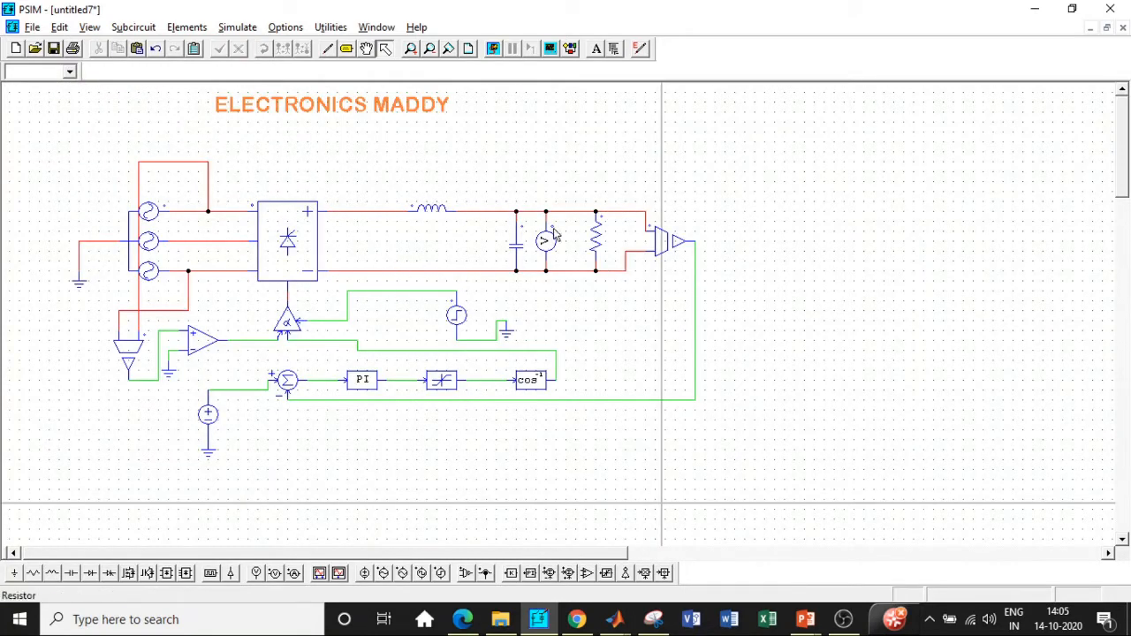
Add a simulation control element and set its total time to 1 s
click(237, 27)
click(270, 42)
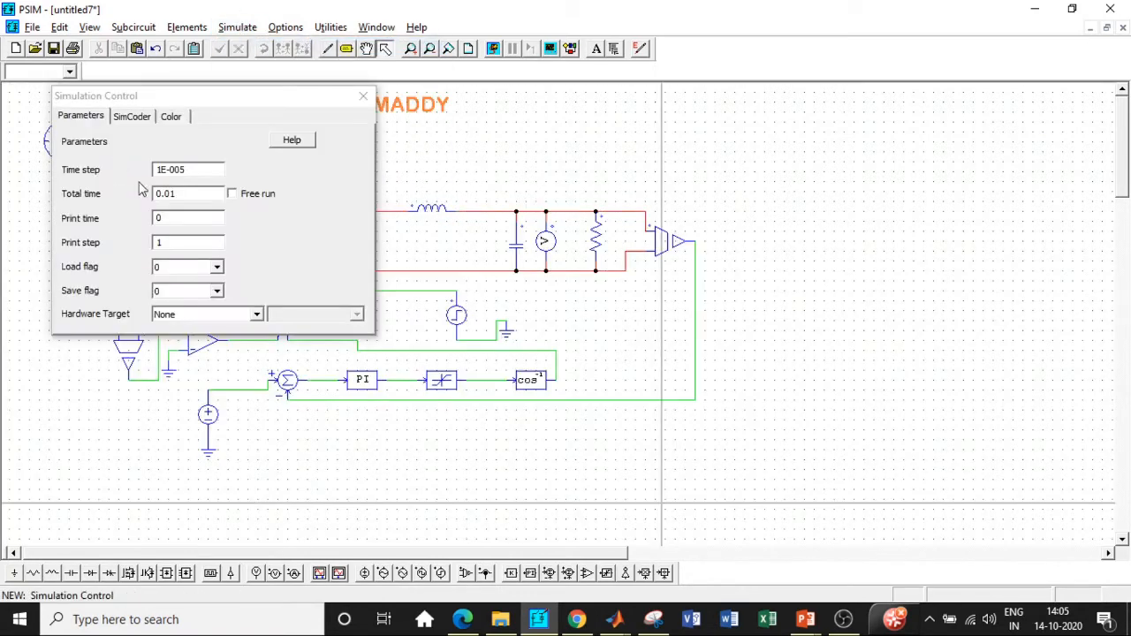
click(174, 192)
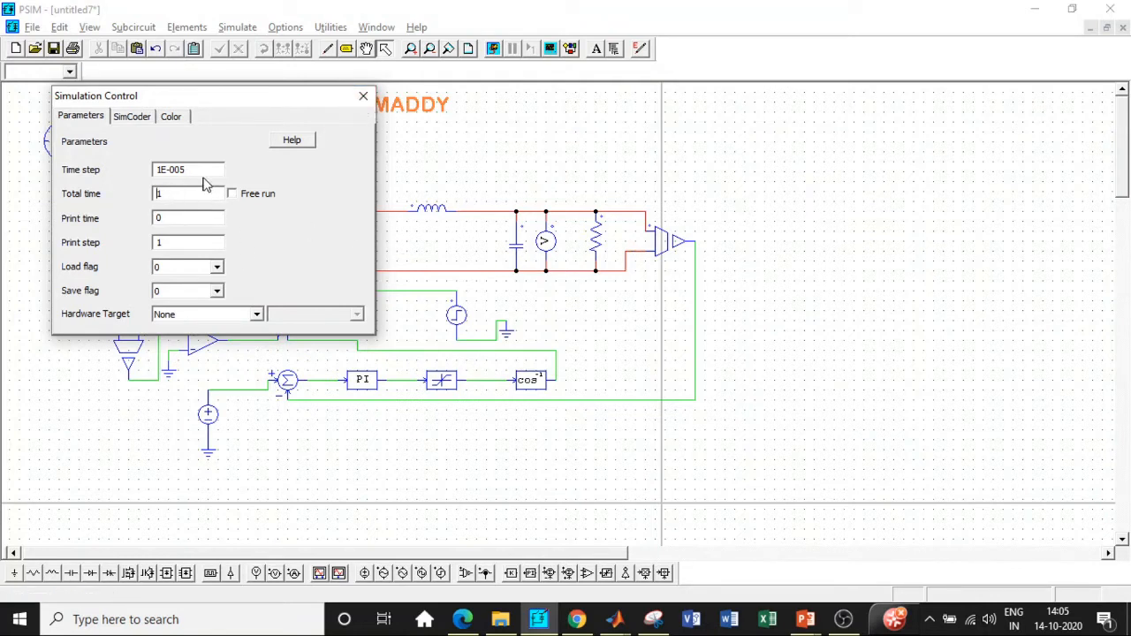
click(364, 95)
Run the simulation and examine the output voltage waveform closely between about 0.365 s and 0.437 s
click(238, 29)
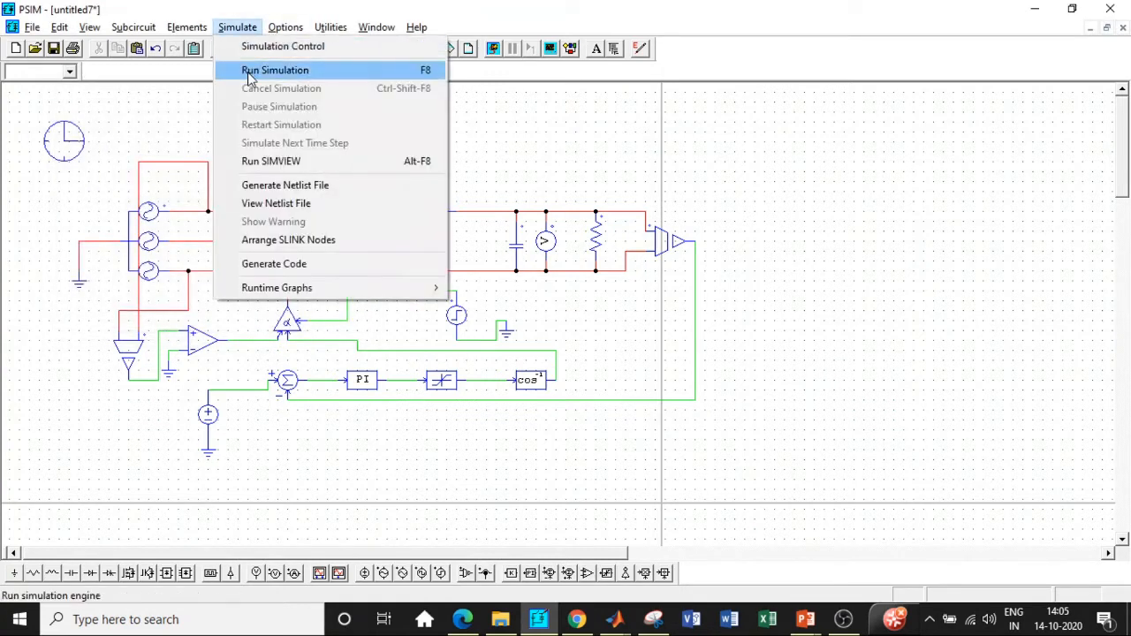
click(245, 70)
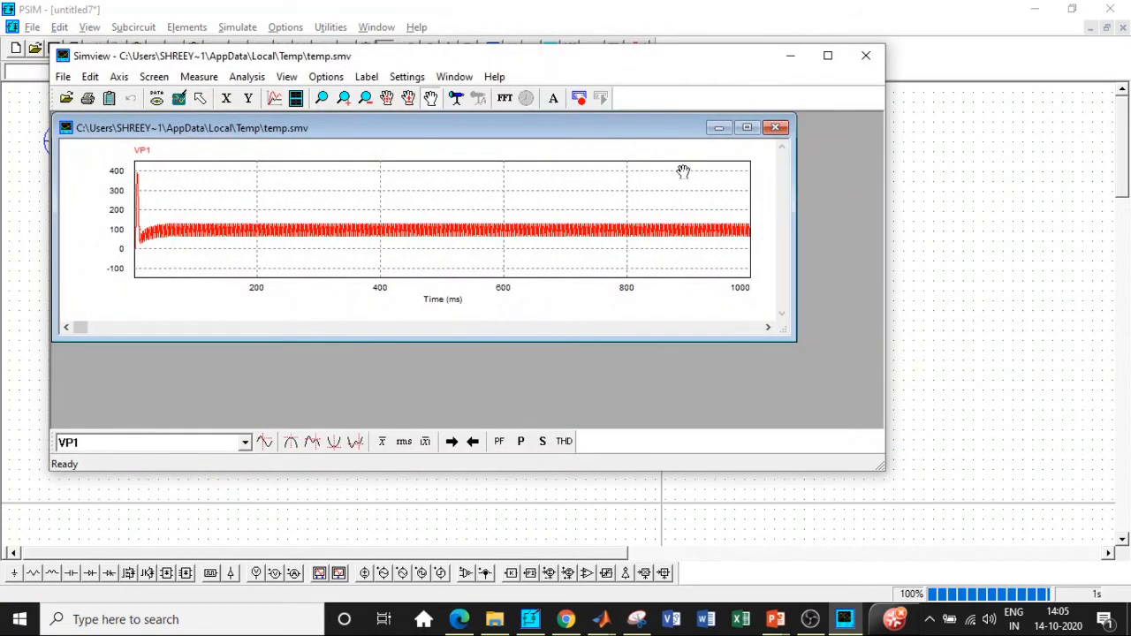
click(747, 127)
click(829, 55)
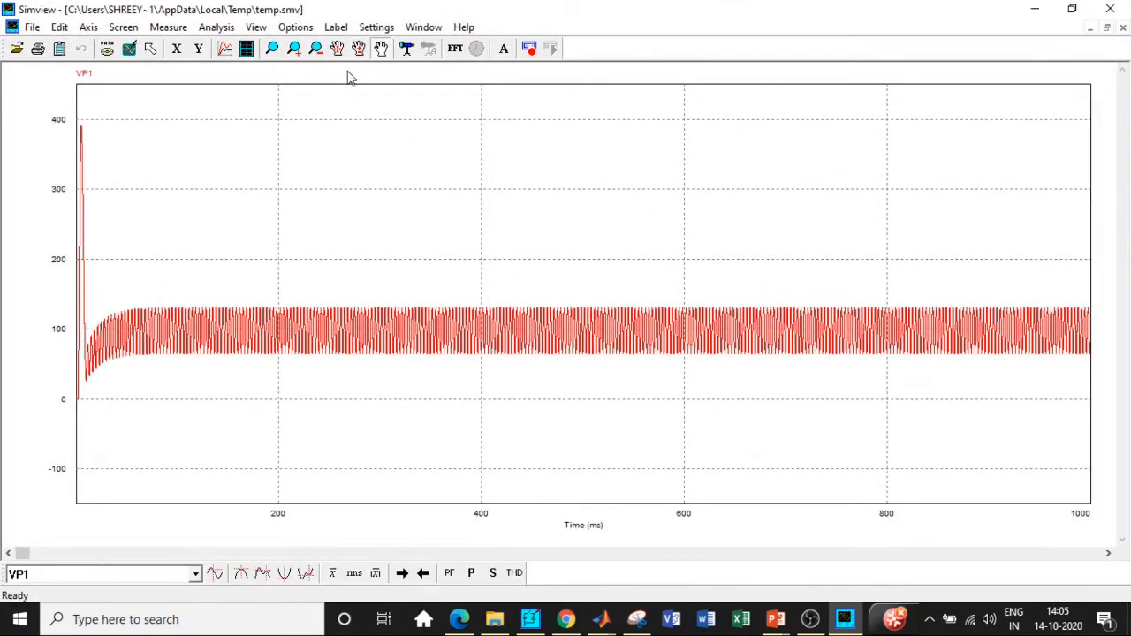
click(273, 47)
drag(392, 273, 618, 392)
drag(325, 152, 642, 404)
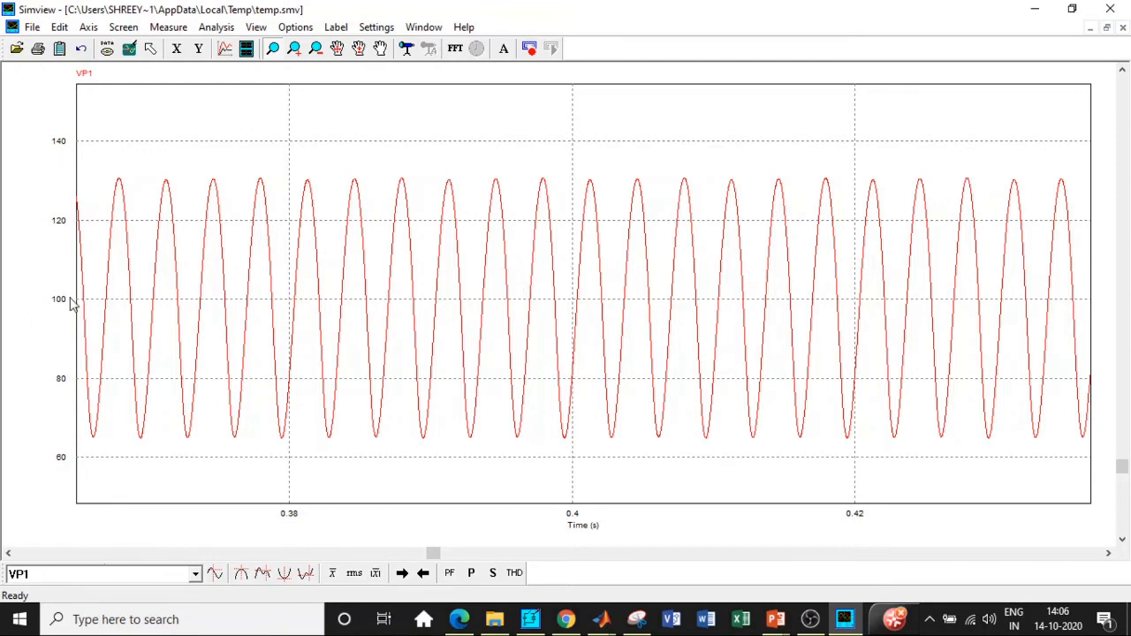
click(1111, 8)
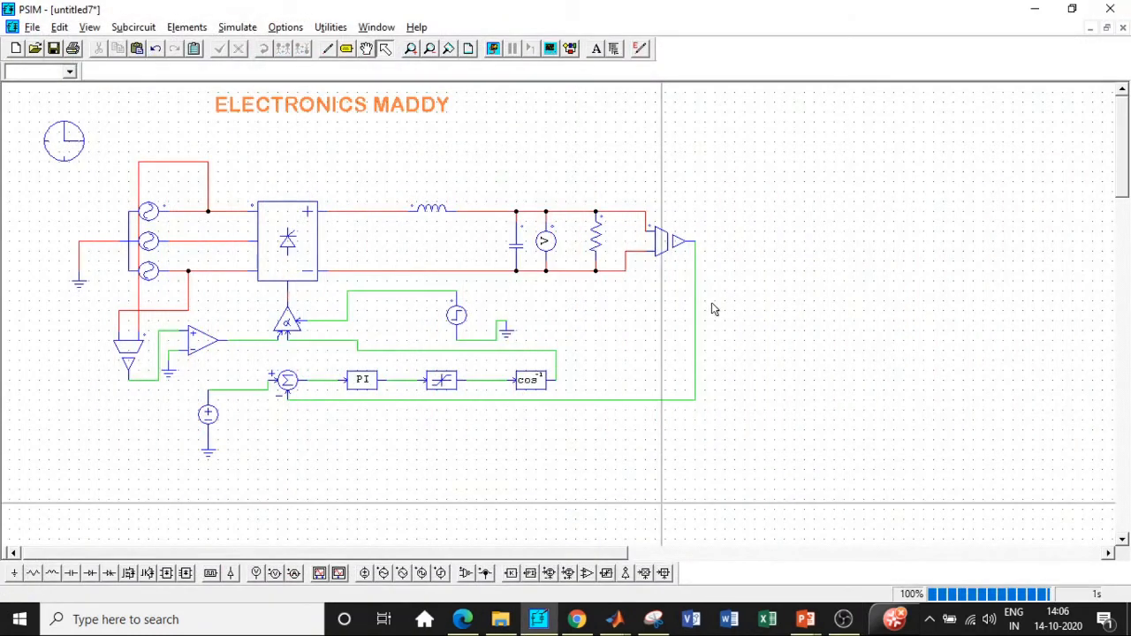
Set the three-phase sine source's line-to-line rms voltage to 300 V
click(210, 415)
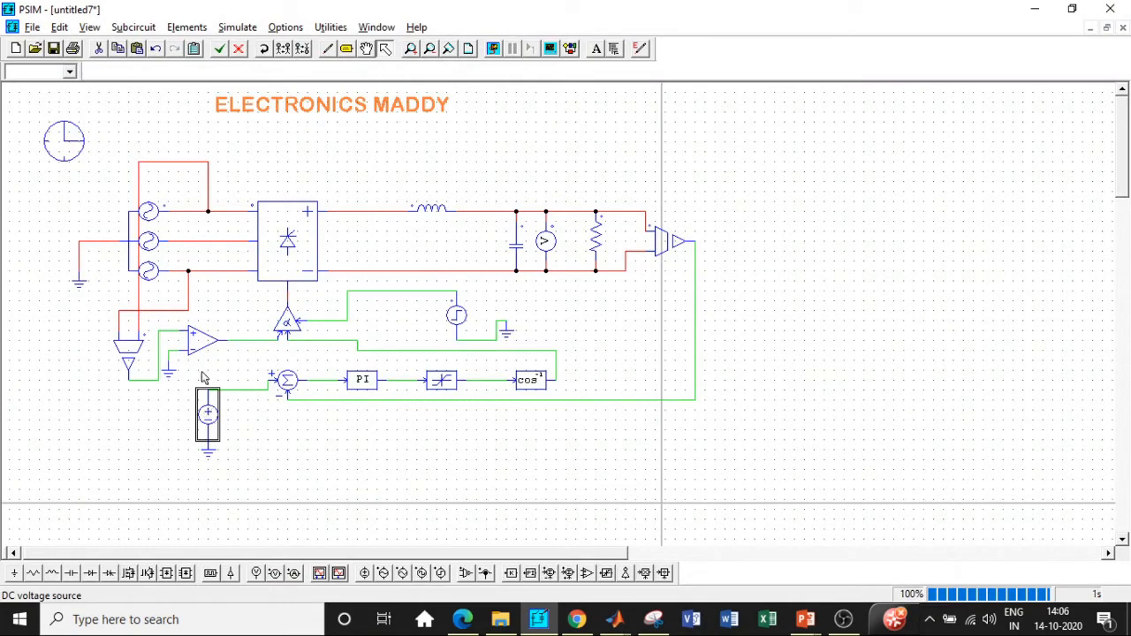
double_click(148, 240)
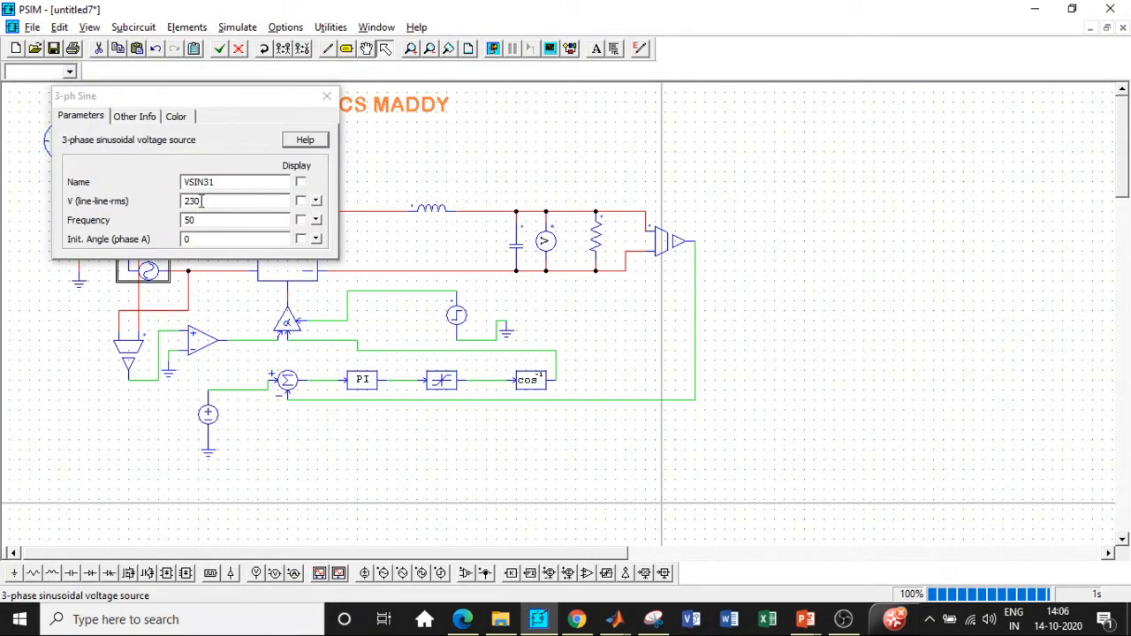
drag(202, 201, 174, 202)
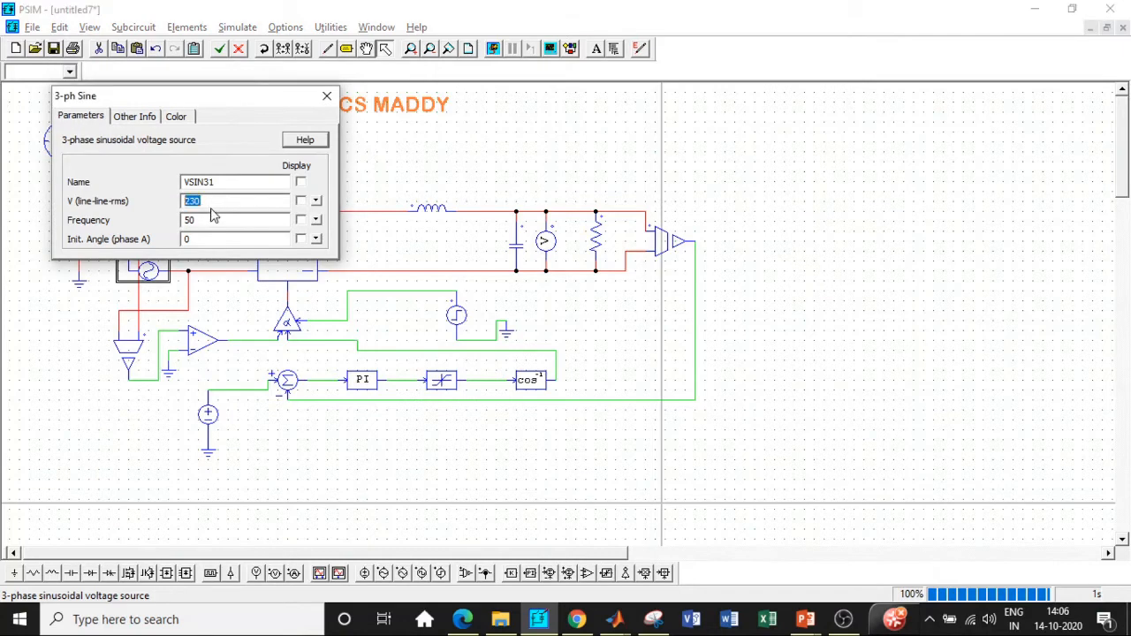
text(300)
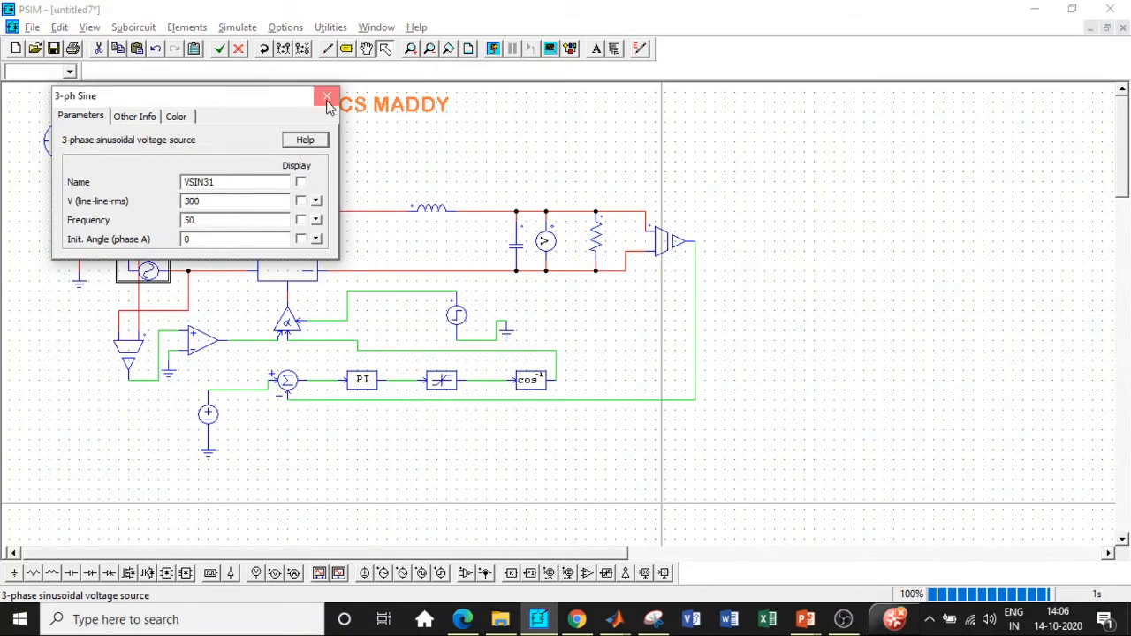
click(326, 95)
Rerun the simulation with the new supply voltage and examine the output voltage between about 0.396 s and 0.474 s
click(238, 26)
click(252, 68)
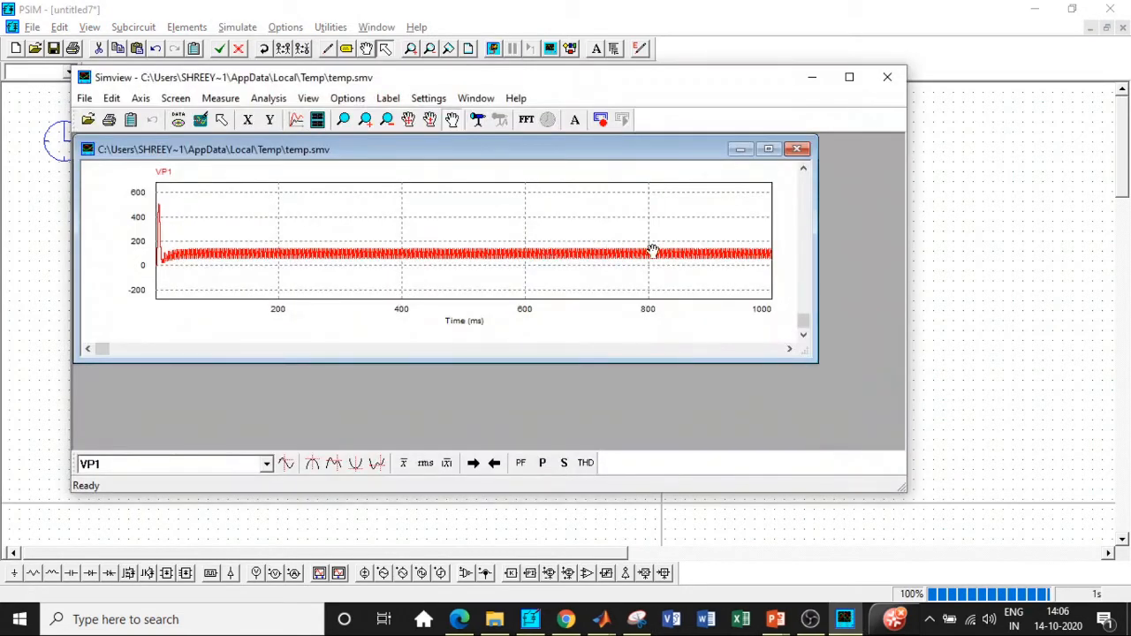
click(768, 148)
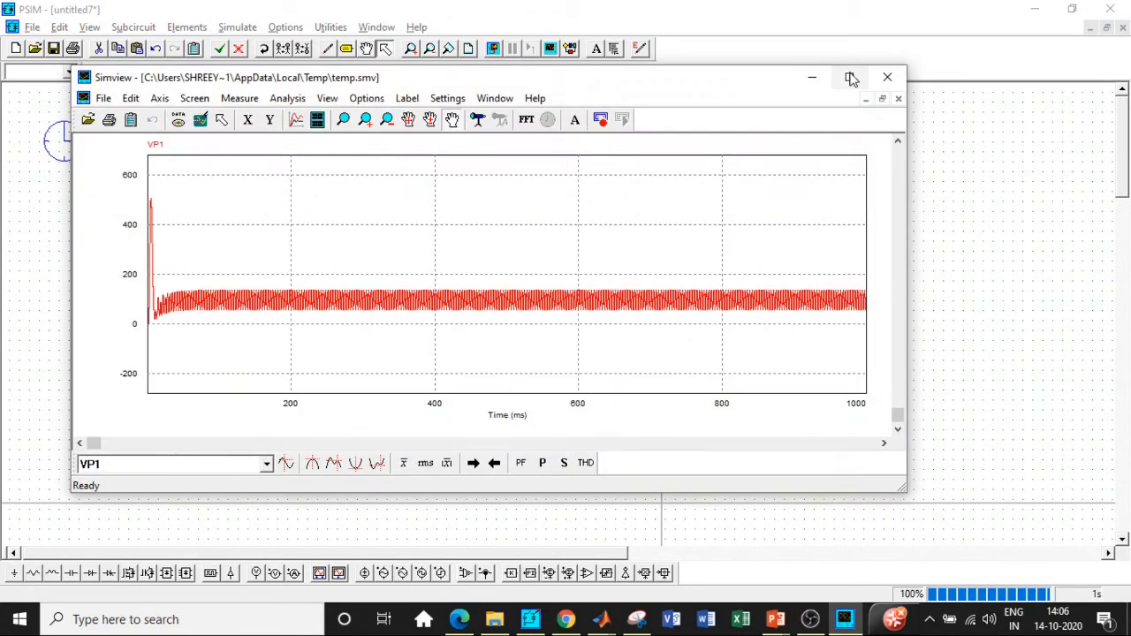
click(849, 76)
click(272, 48)
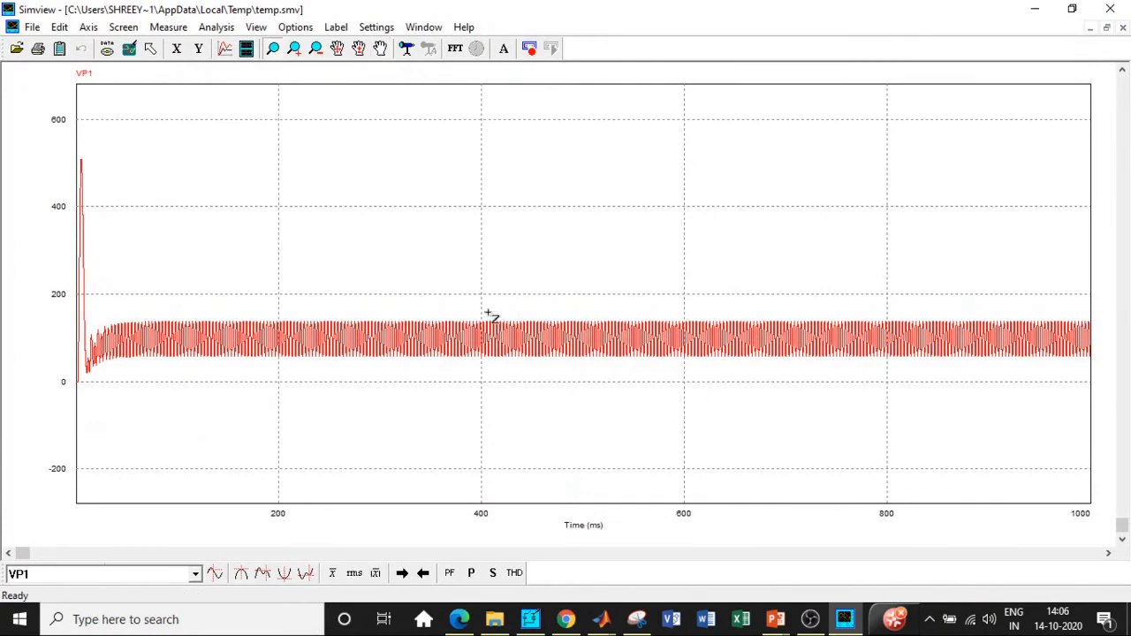
drag(391, 298, 686, 411)
drag(374, 152, 642, 342)
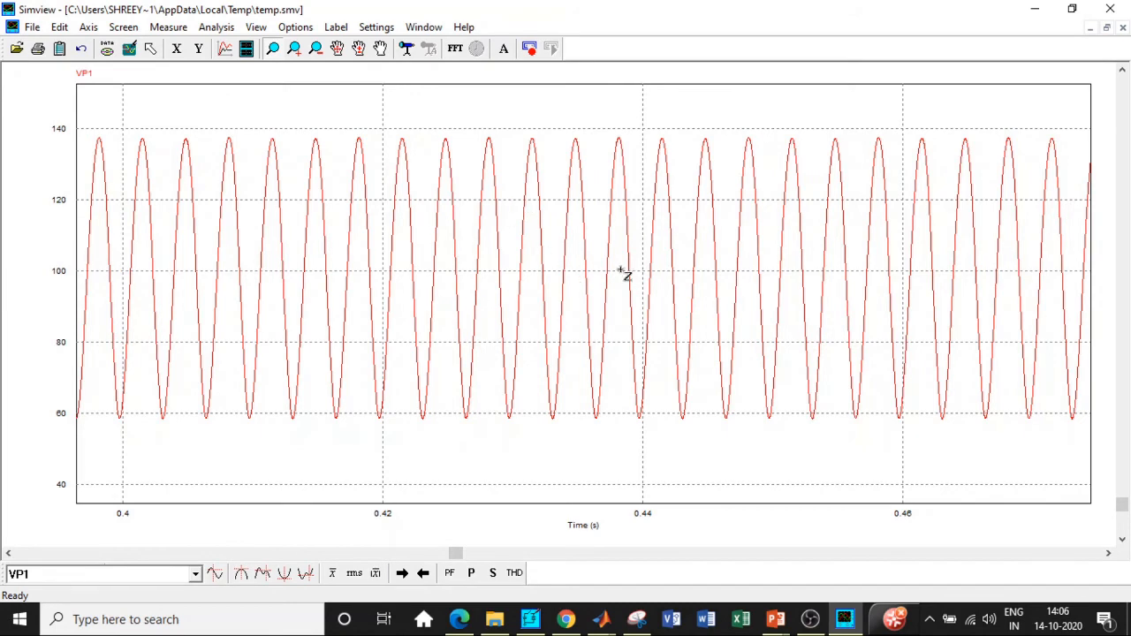
click(1110, 9)
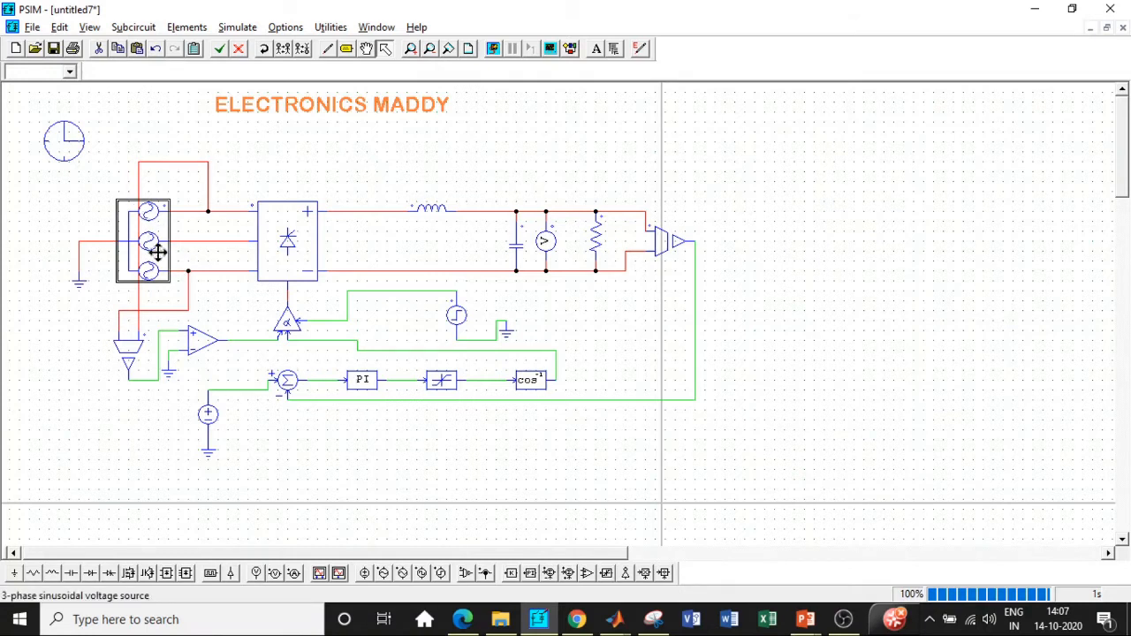
Set the amplitude of the DC reference voltage source to 150 V
double_click(212, 419)
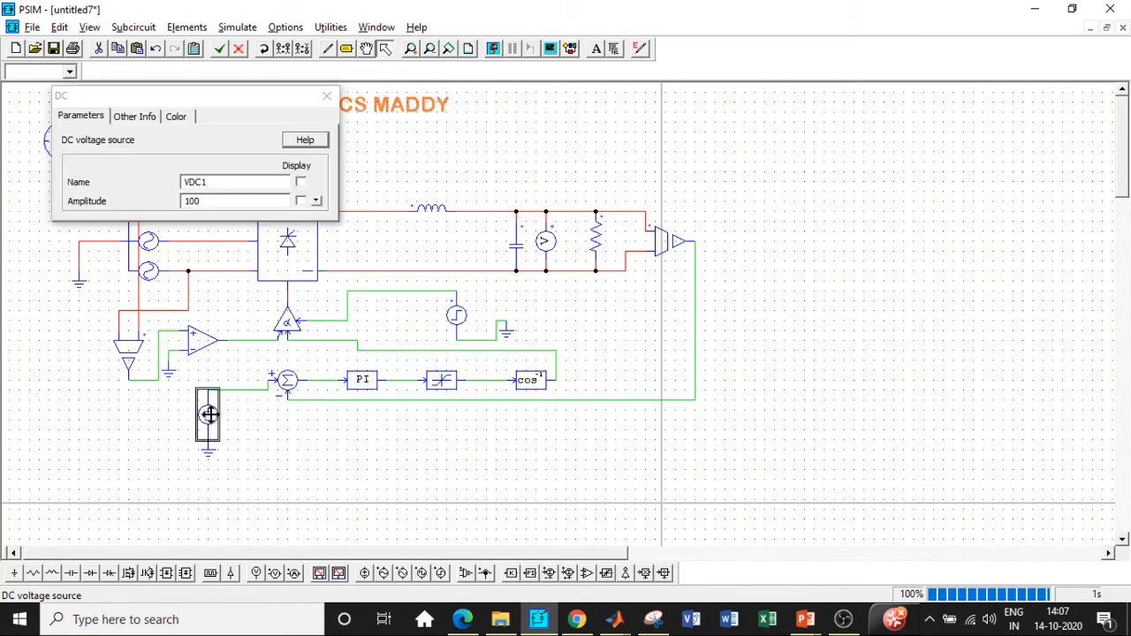
drag(202, 202, 172, 203)
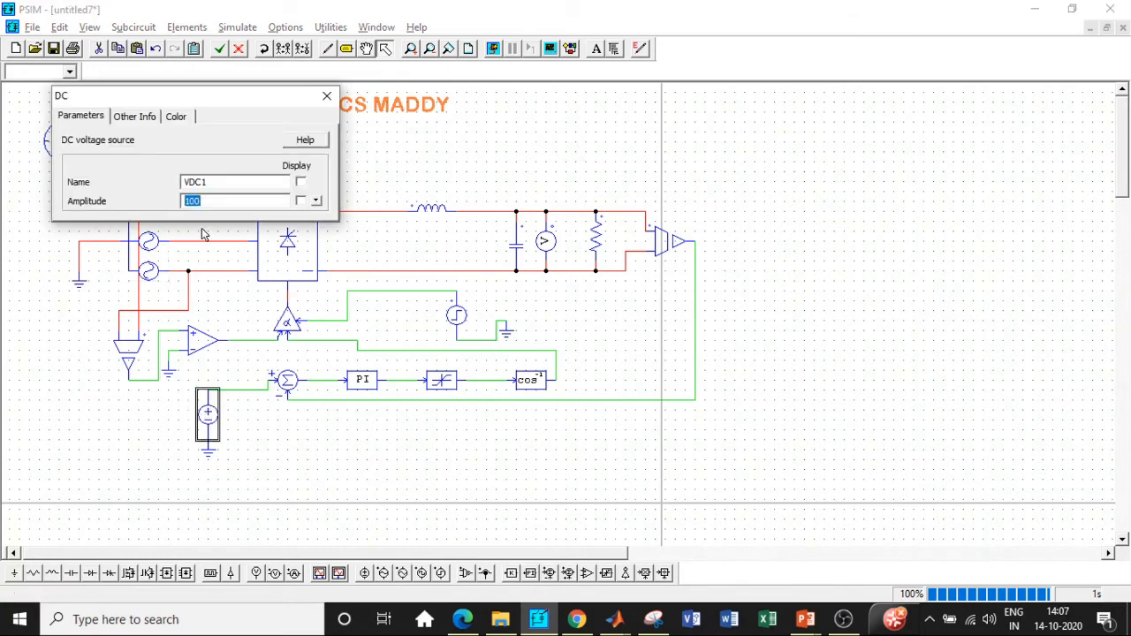
text(150)
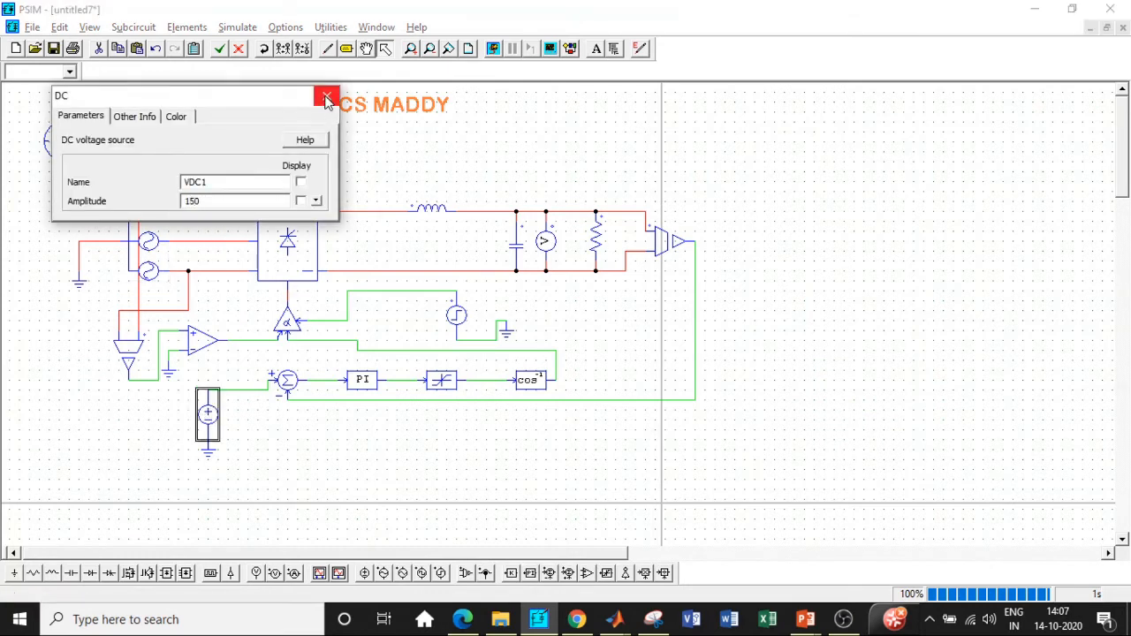
click(327, 96)
Rerun the simulation with the new reference voltage and examine the output voltage between about 0.315 s and 0.374 s
click(237, 27)
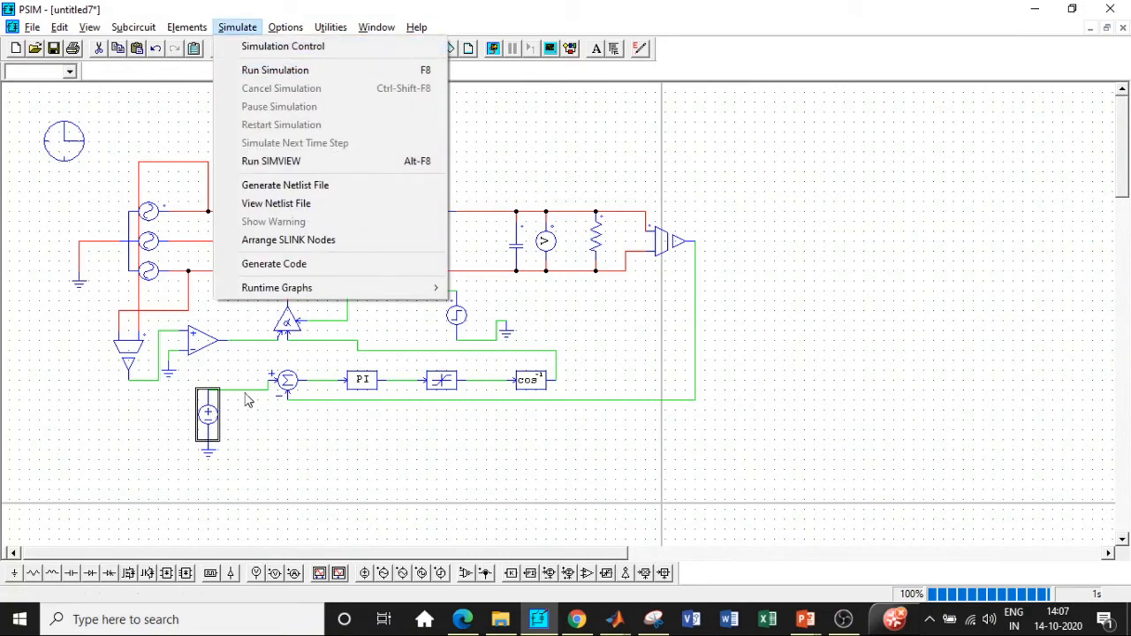
click(247, 70)
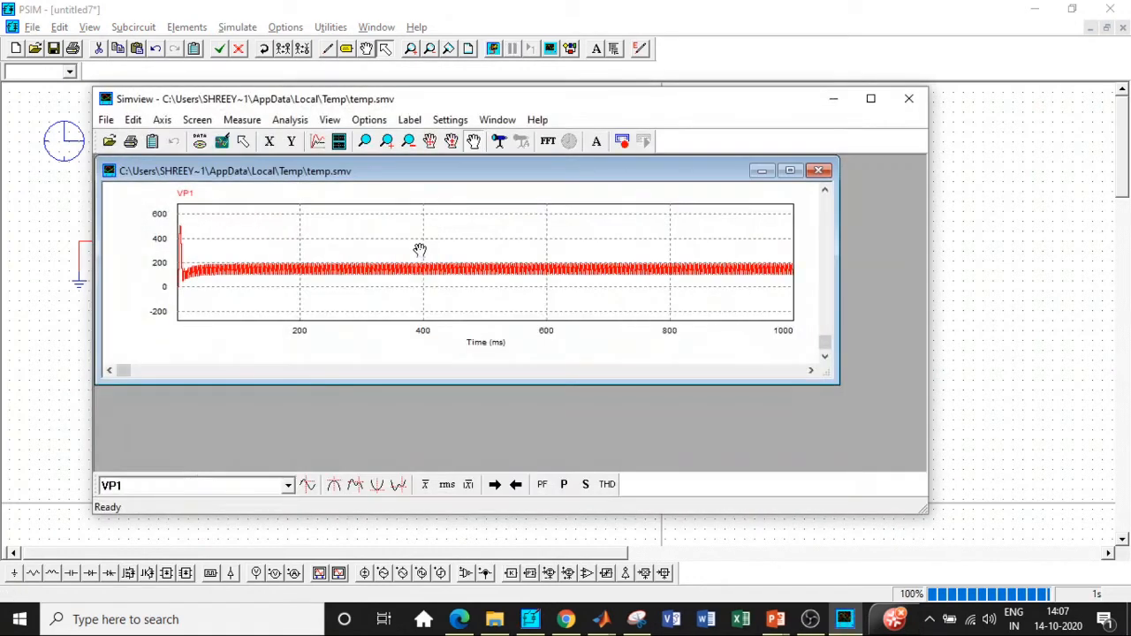
click(790, 171)
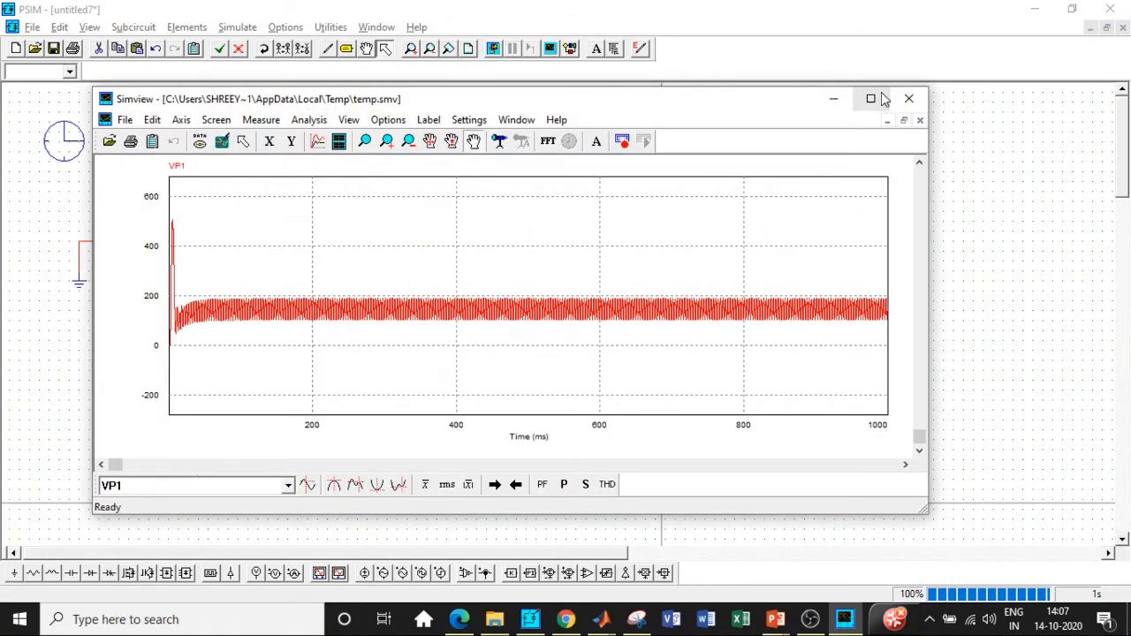
click(870, 98)
click(272, 48)
drag(361, 265, 564, 371)
drag(244, 130, 541, 387)
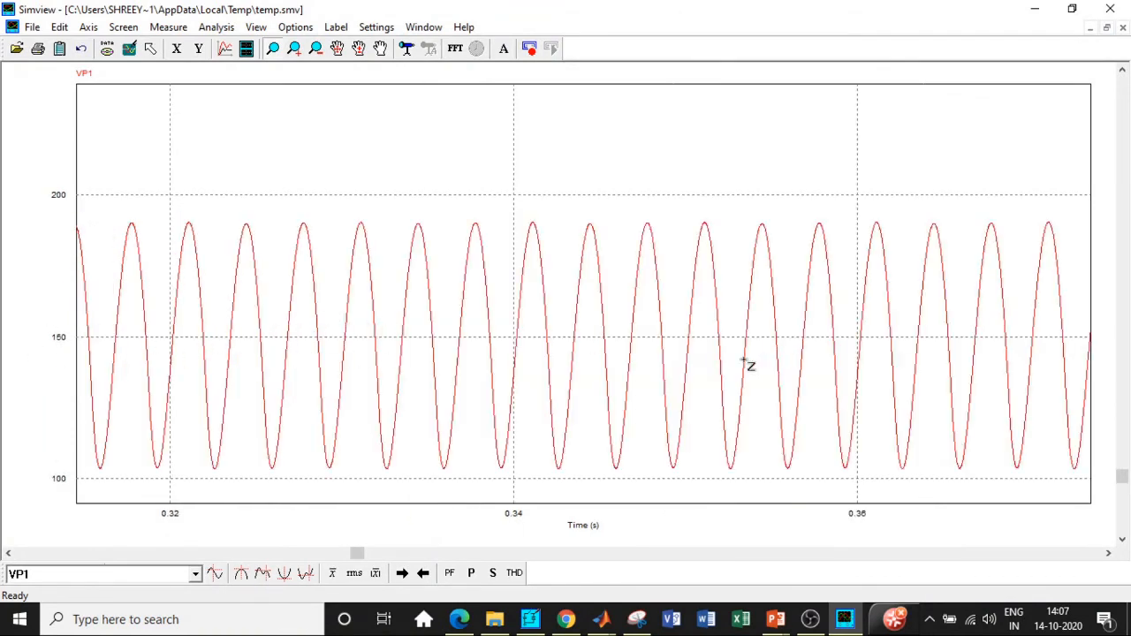
click(1101, 13)
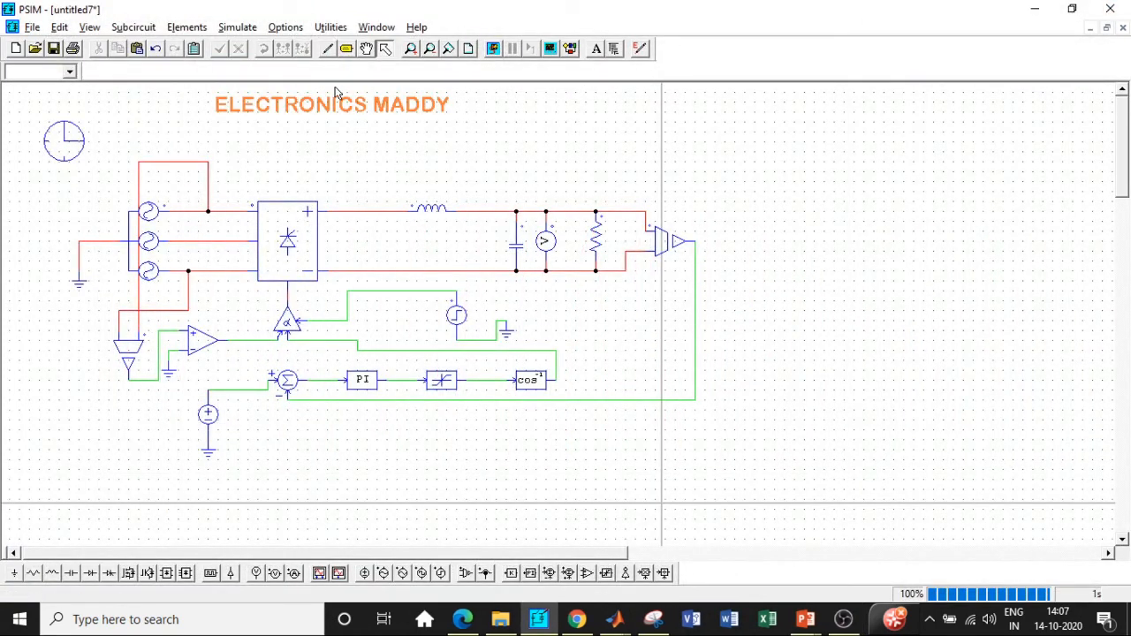
Place node-to-ground voltage probes on the comparator output and on the alpha controller's output to the thyristor bridge
click(256, 573)
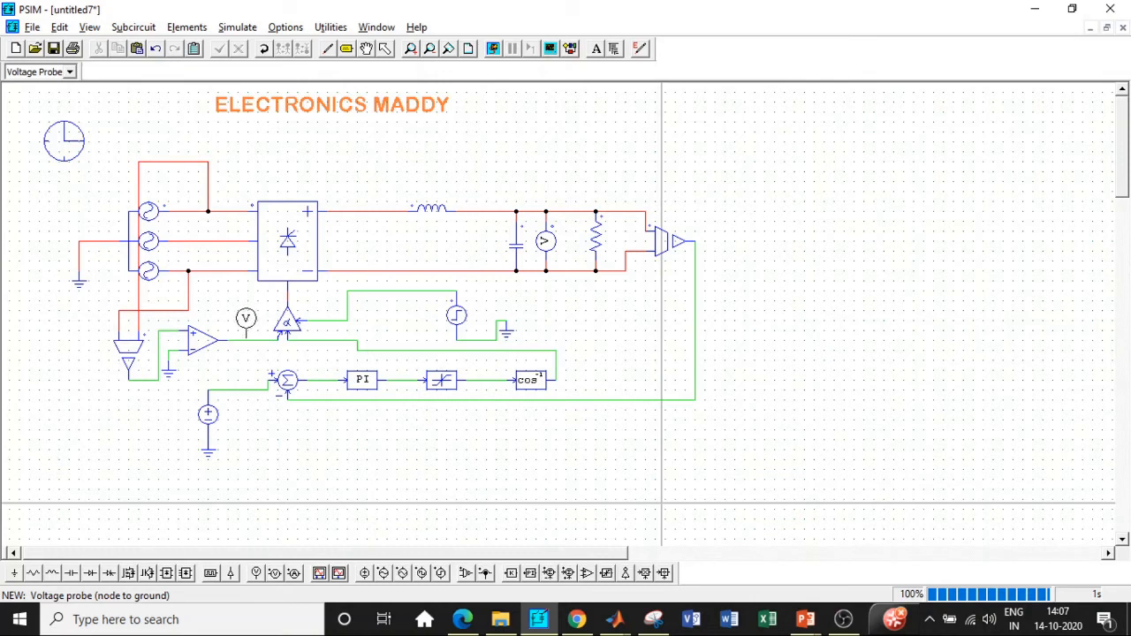
click(239, 320)
right_click(308, 302)
click(307, 301)
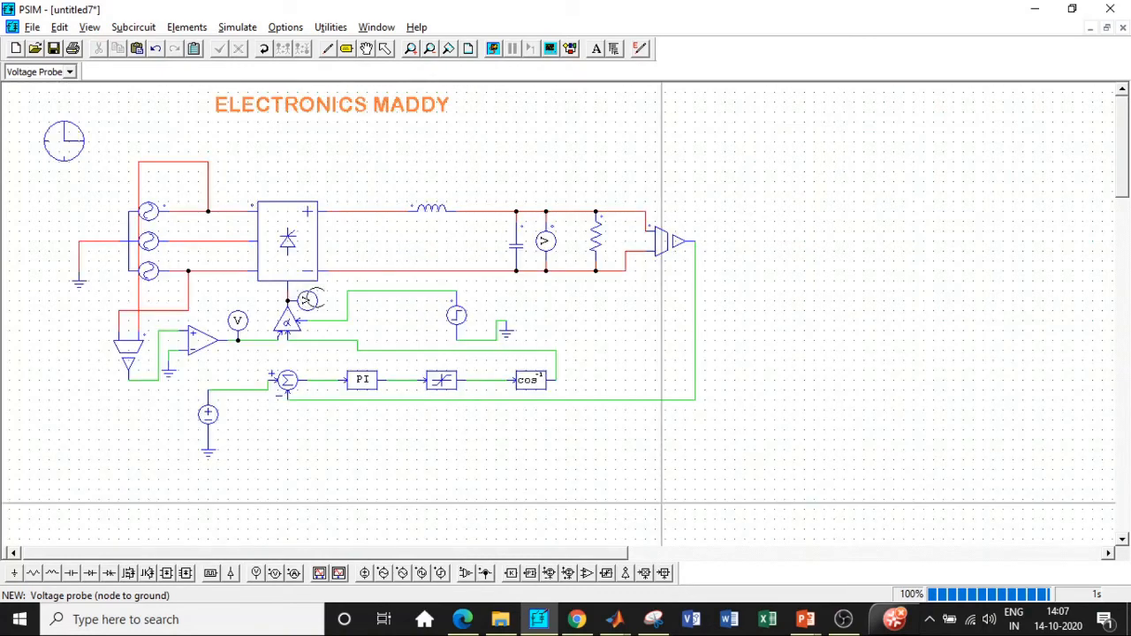
Run the simulation and plot V1 and V2 together in one maximized waveform graph
click(237, 27)
click(264, 69)
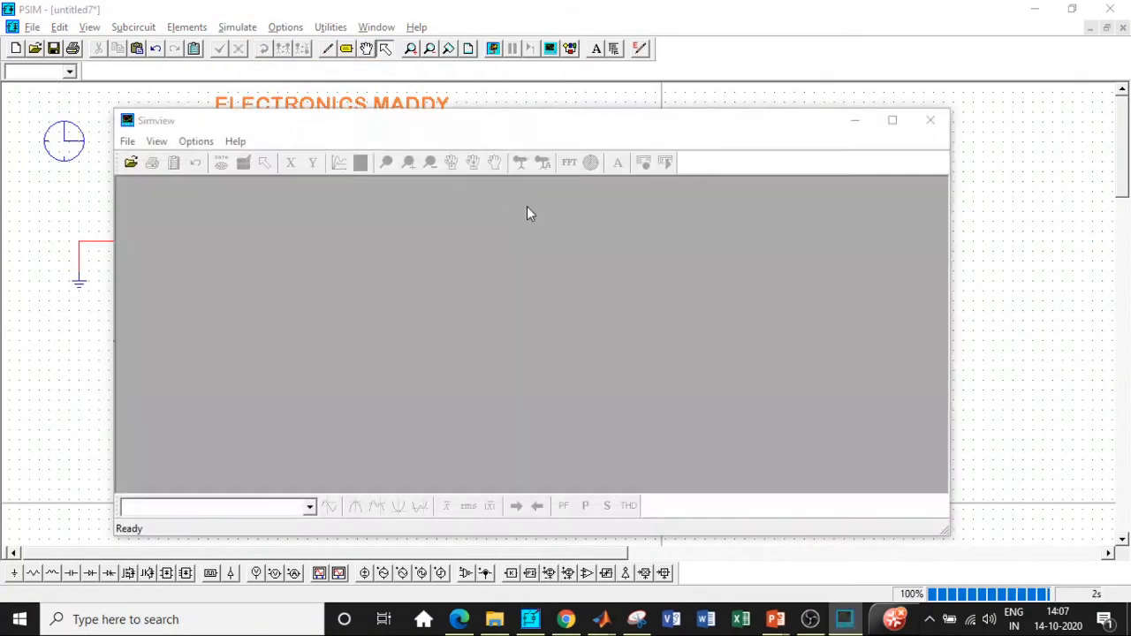
shift+click(347, 252)
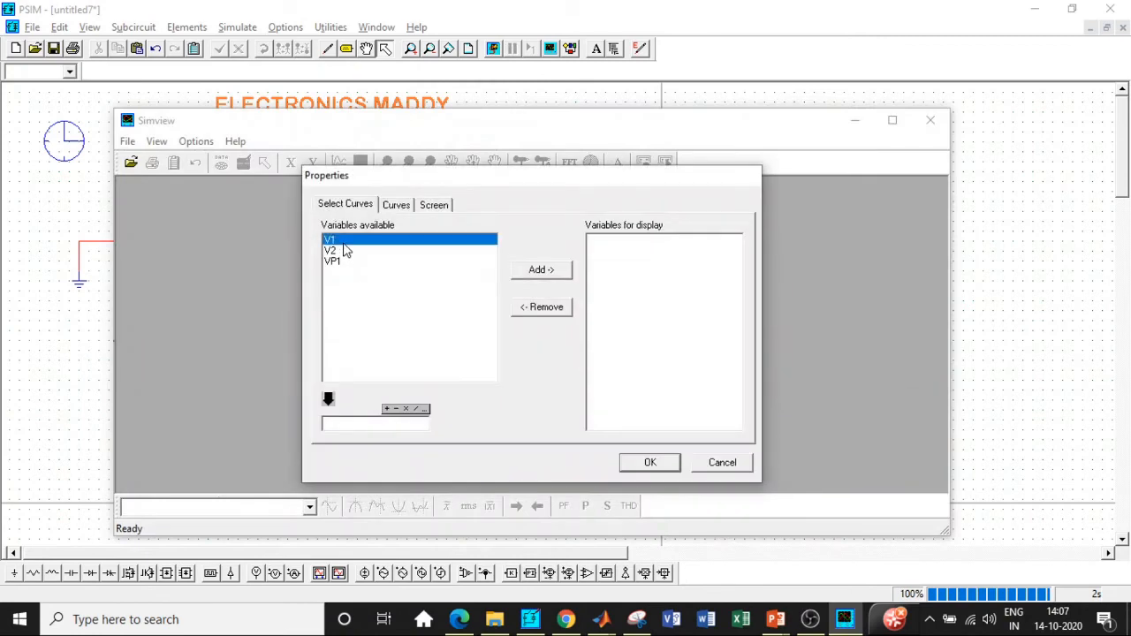
click(547, 272)
click(649, 463)
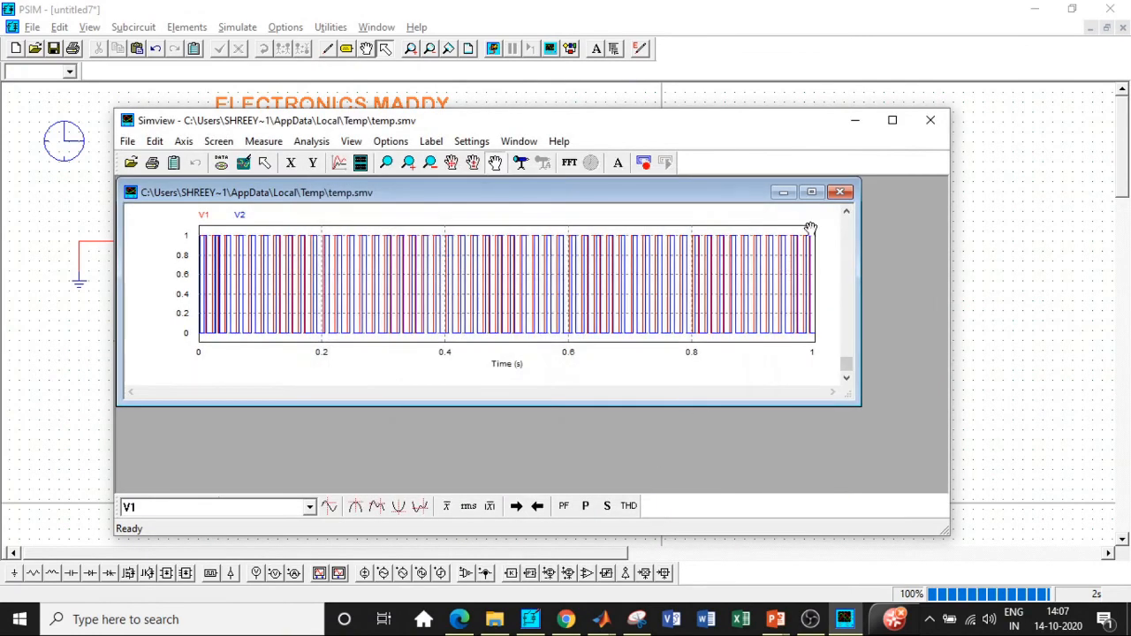
click(809, 193)
click(891, 119)
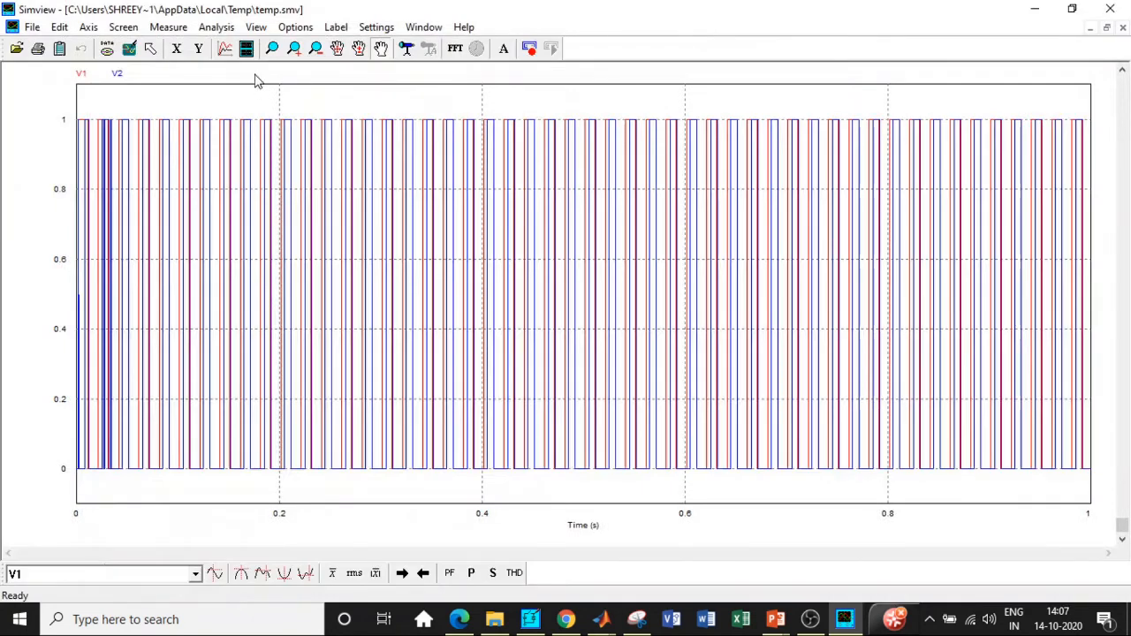
Add two separate graphs below the combined plot, one showing V1 and the other showing V2
click(373, 218)
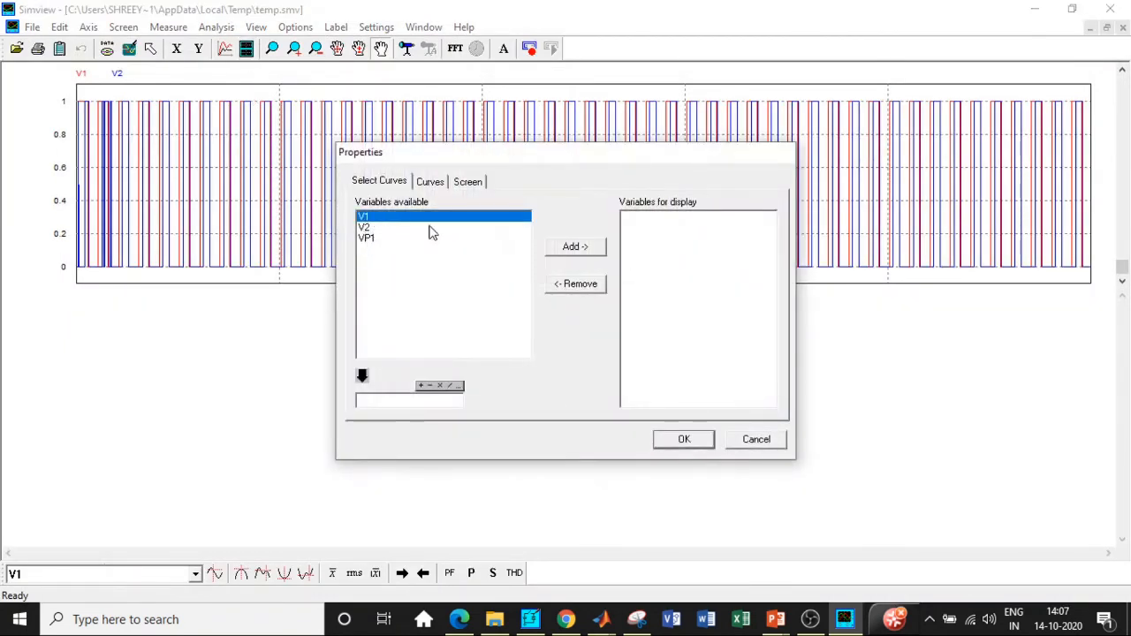
click(576, 249)
click(690, 445)
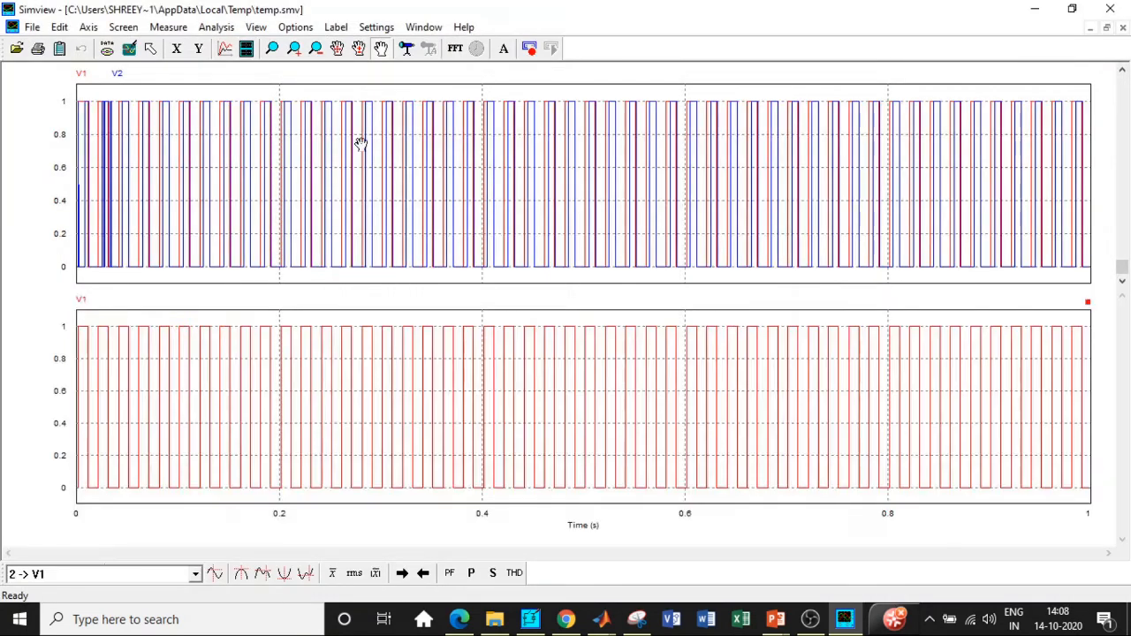
click(247, 47)
click(380, 227)
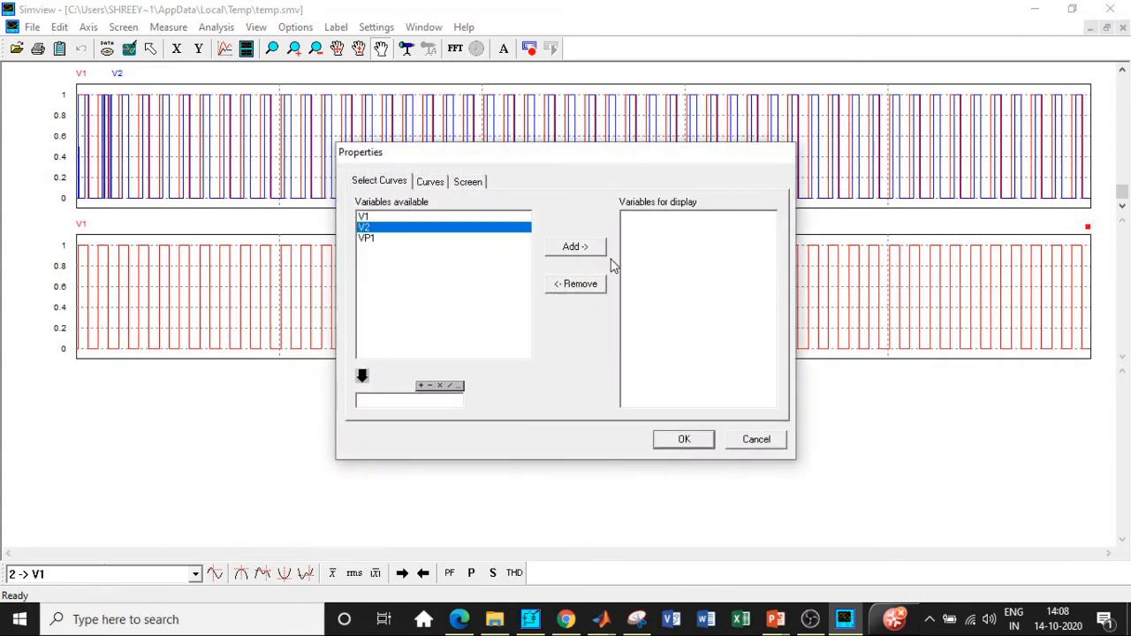
click(594, 250)
click(683, 440)
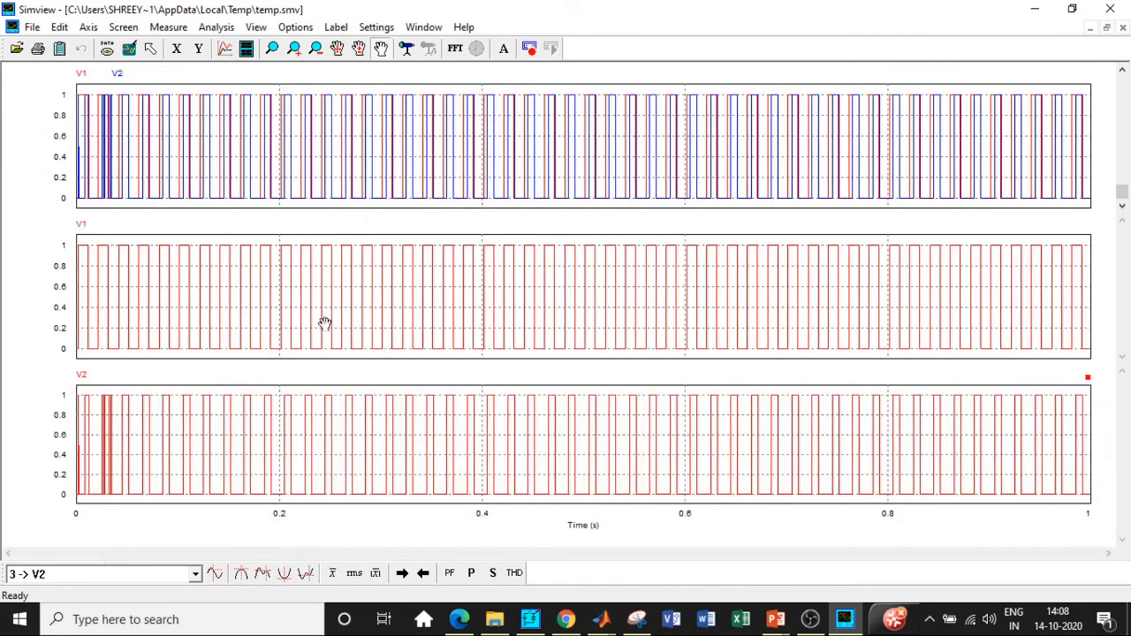
Examine the V1 and V2 pulses between 0 and about 0.08 s, and close the waveform viewer
click(276, 50)
drag(160, 500, 70, 386)
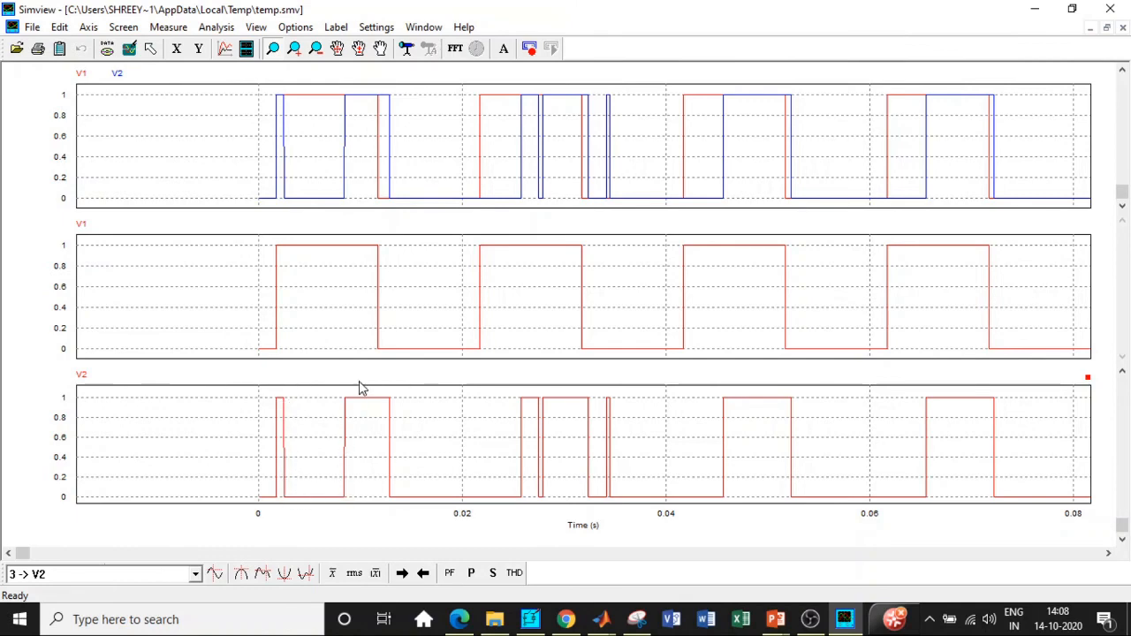
scroll(584, 421, up, 2)
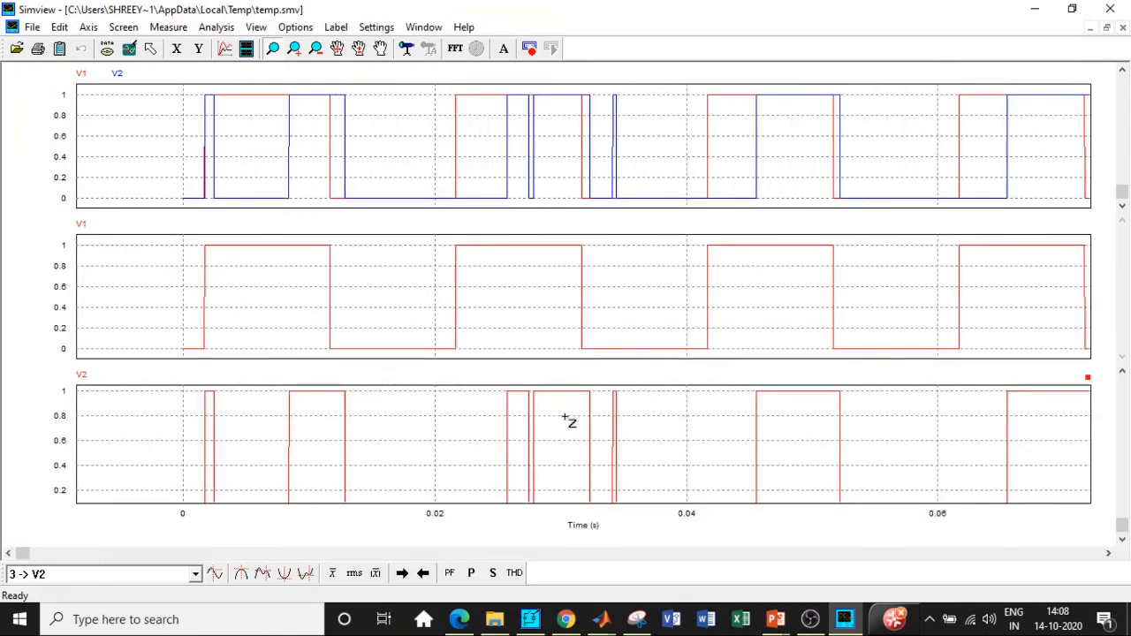
scroll(525, 447, up, 1)
scroll(536, 431, down, 2)
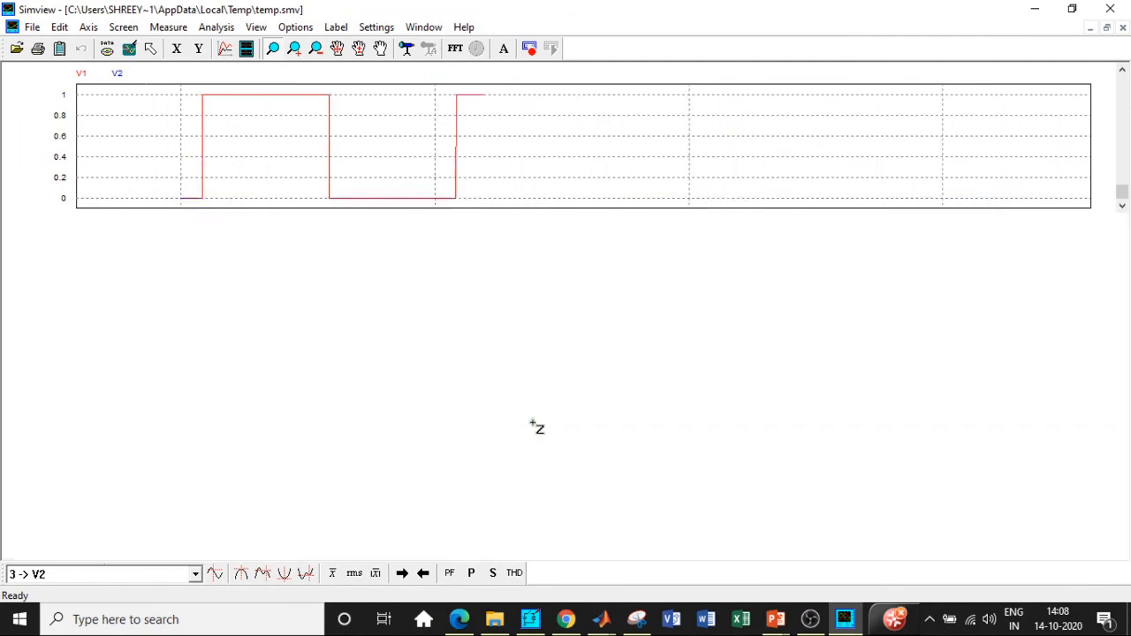
scroll(536, 431, down, 1)
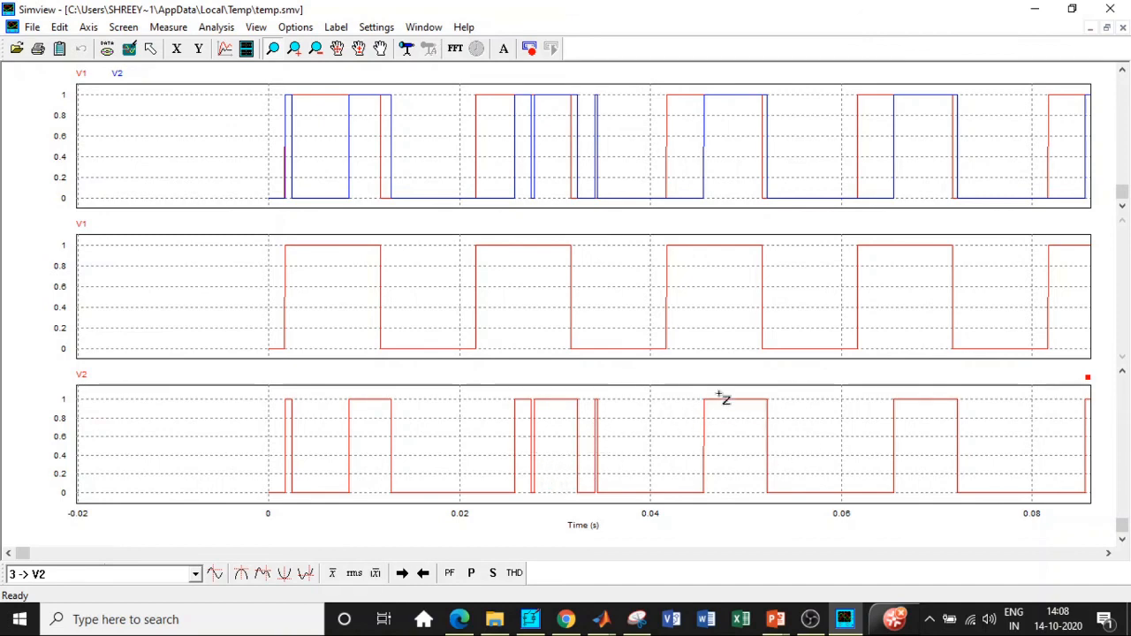
click(1111, 8)
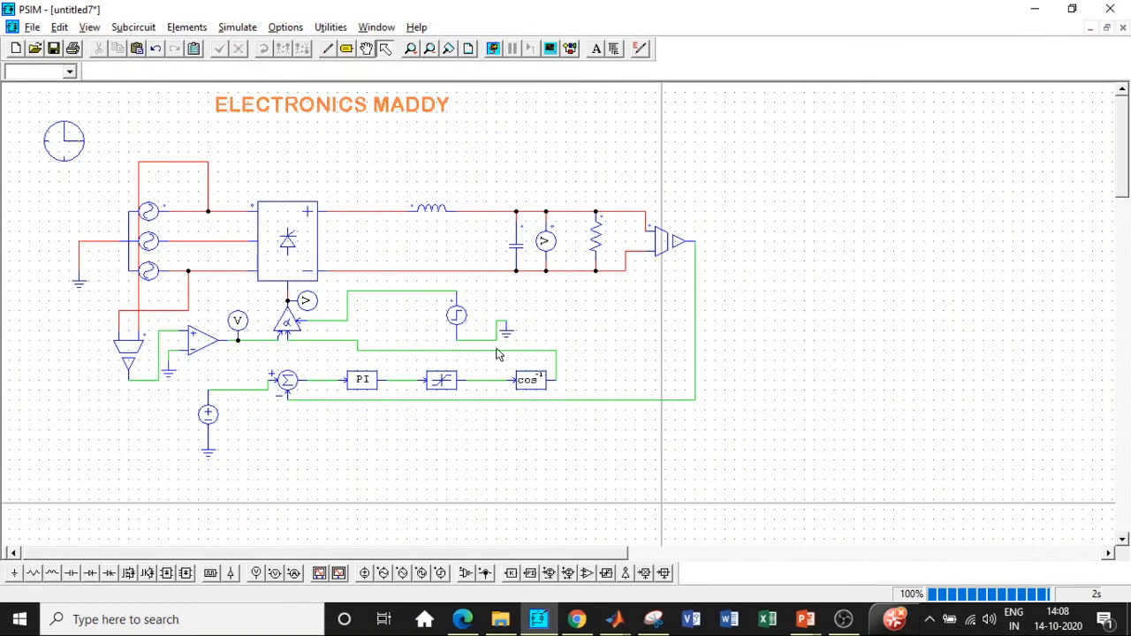